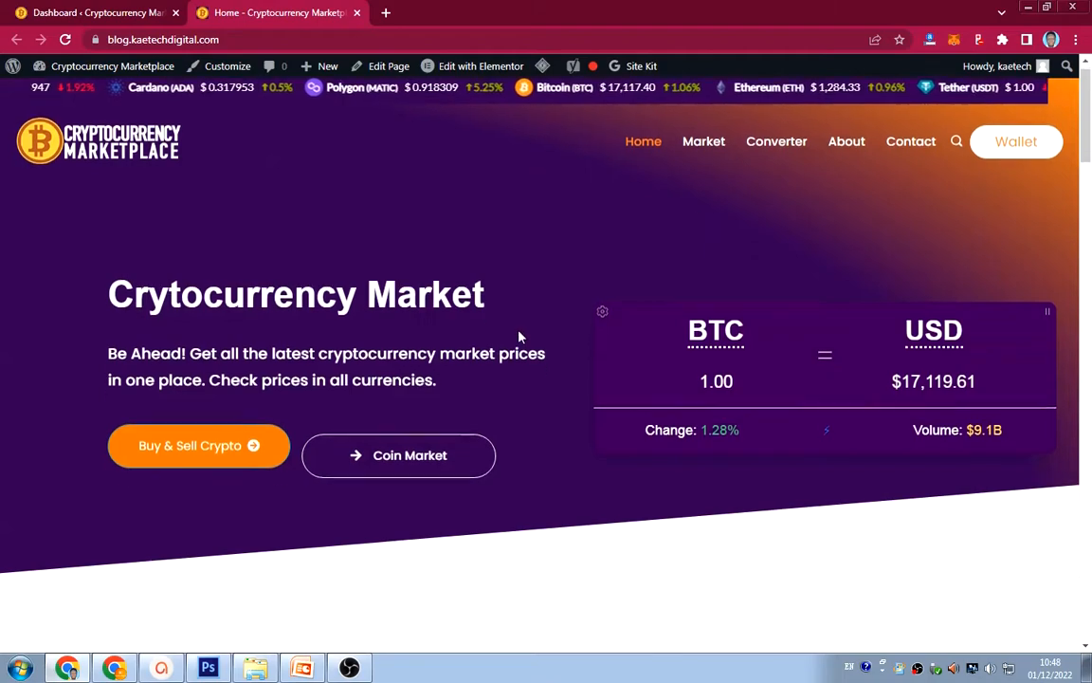
Find the Tawk.To Live Chat plugin by searching new plugins for "tawk", and install and activate it
{"action": "scroll", "coordinate": [532, 352], "scroll_direction": "up", "scroll_amount": 10}
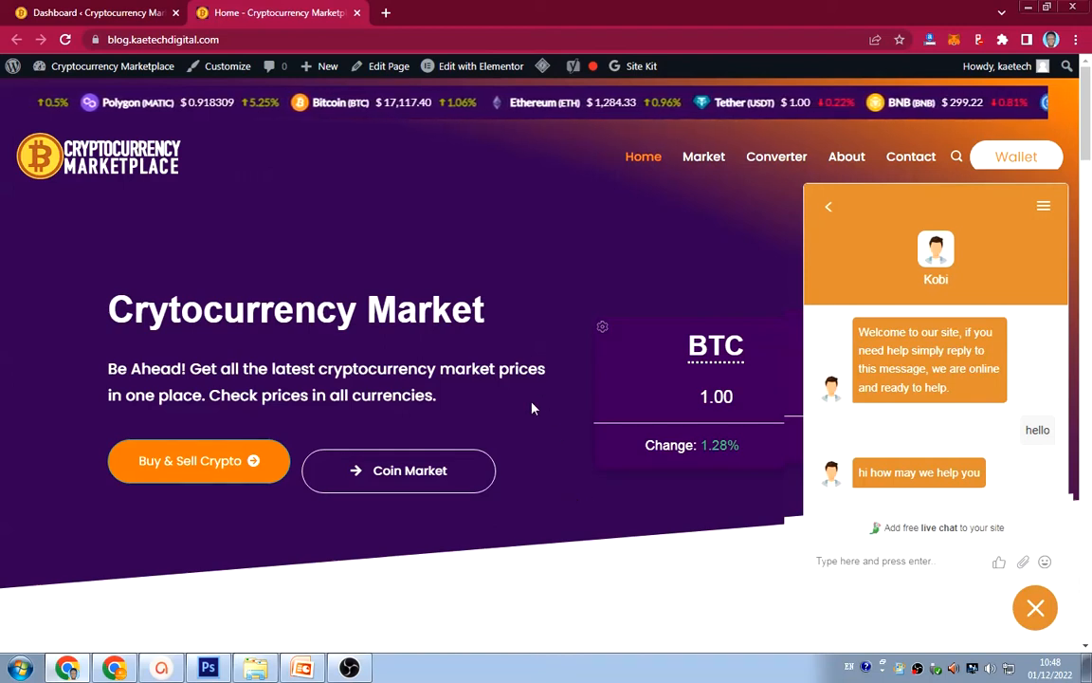
{"action": "left_click", "coordinate": [89, 16]}
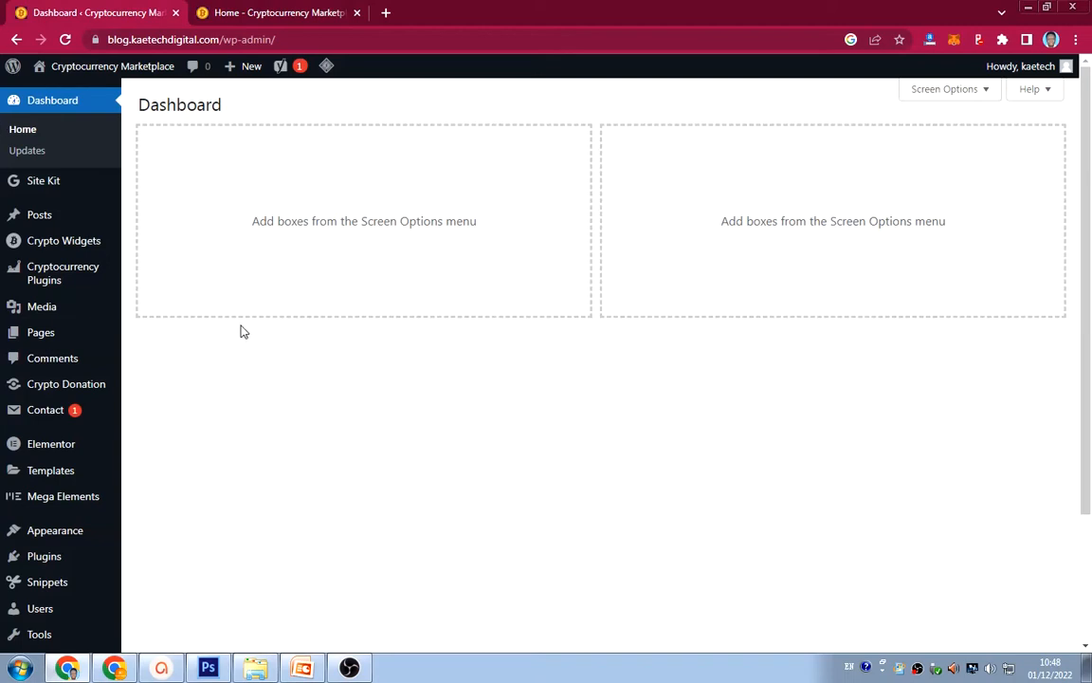
{"action": "mouse_move", "coordinate": [36, 565]}
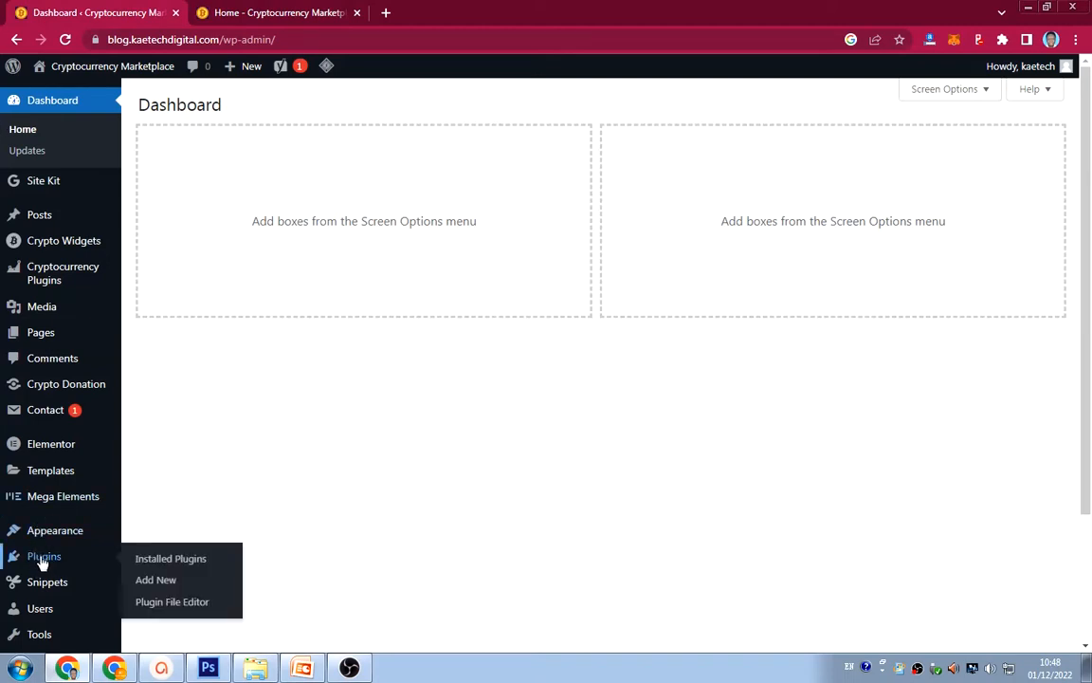
{"action": "left_click", "coordinate": [155, 580]}
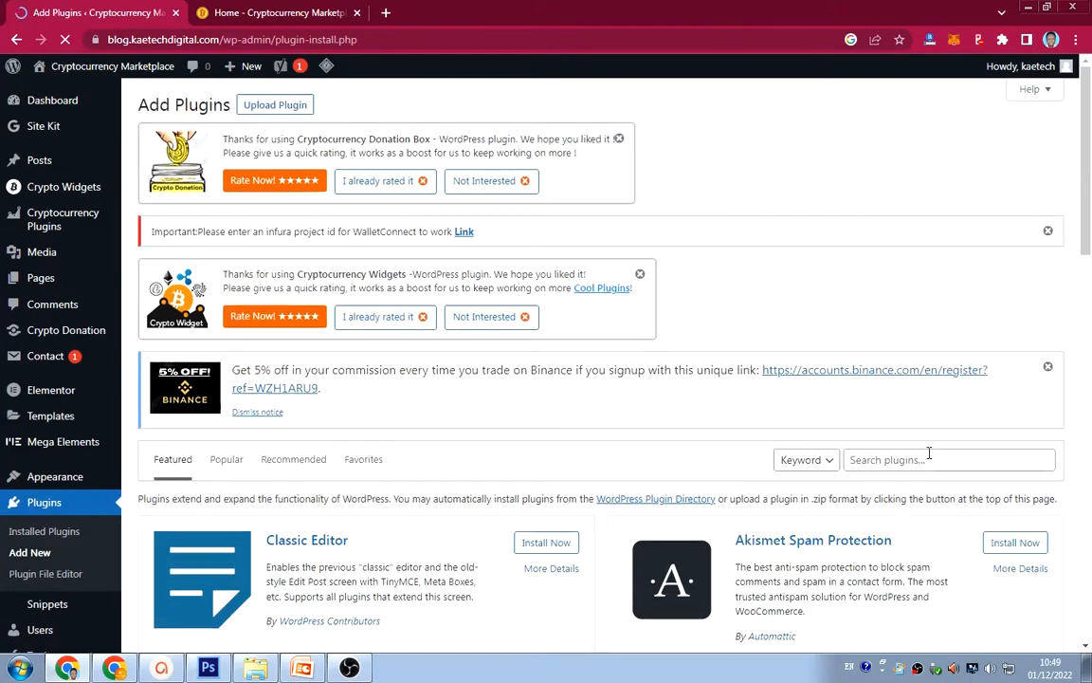
{"action": "left_click", "coordinate": [929, 453]}
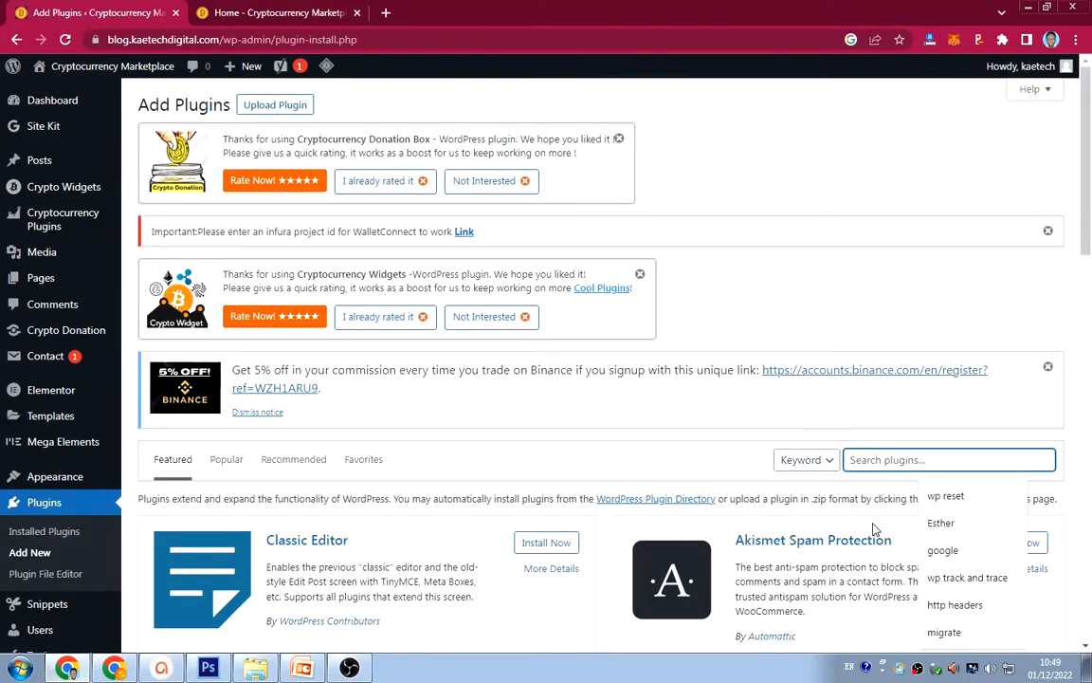
{"action": "type", "text": "tawk"}
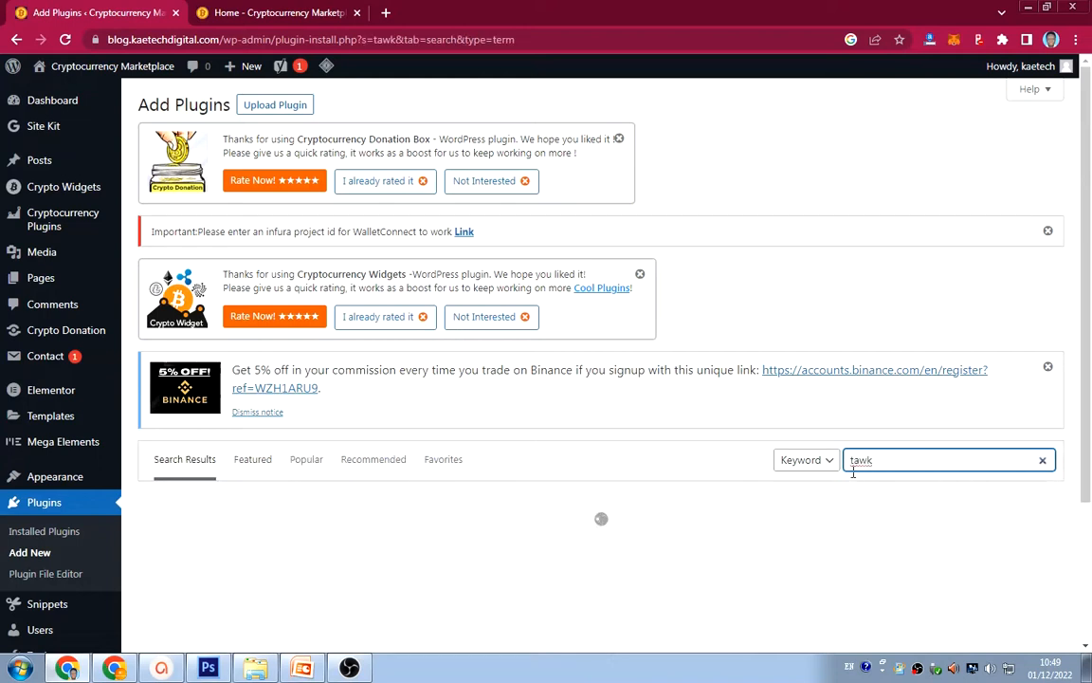
{"action": "scroll", "coordinate": [710, 441], "scroll_direction": "down", "scroll_amount": 3}
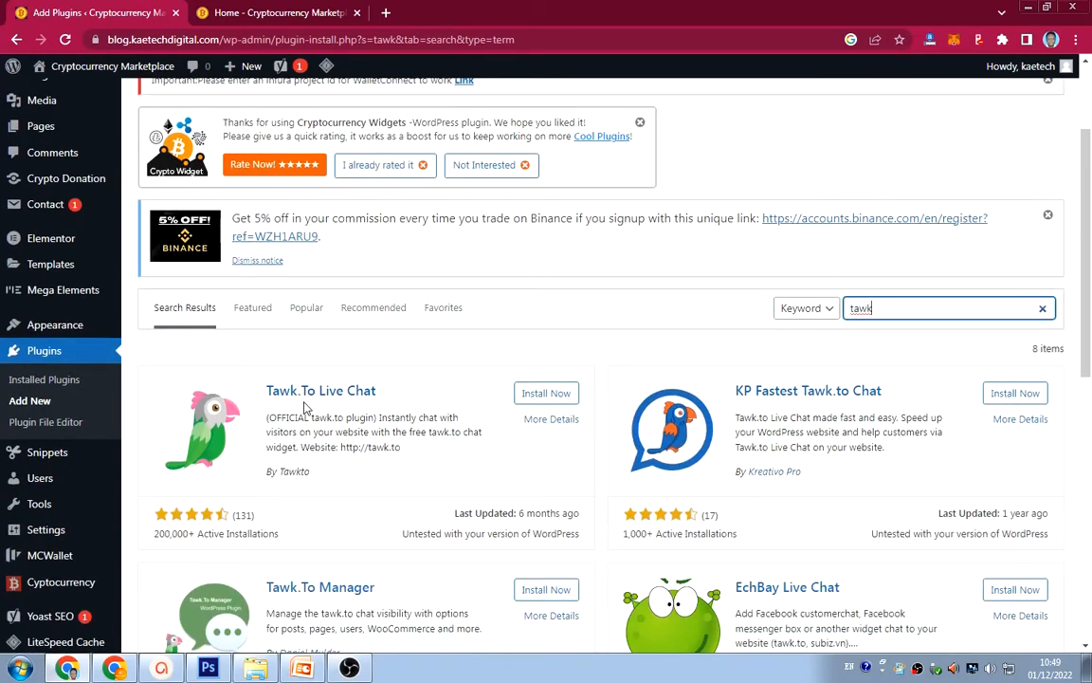
{"action": "left_click", "coordinate": [550, 396]}
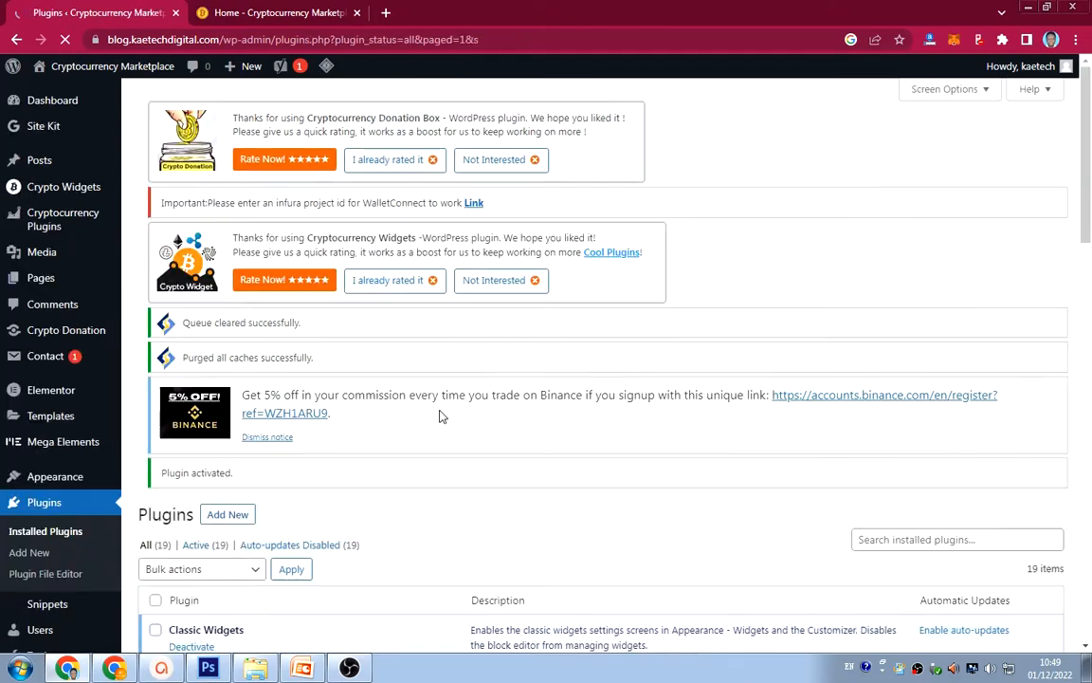
Open the settings of the Tawk.to Live Chat plugin from the installed plugins and go to its login form
{"action": "scroll", "coordinate": [442, 416], "scroll_direction": "down", "scroll_amount": 4}
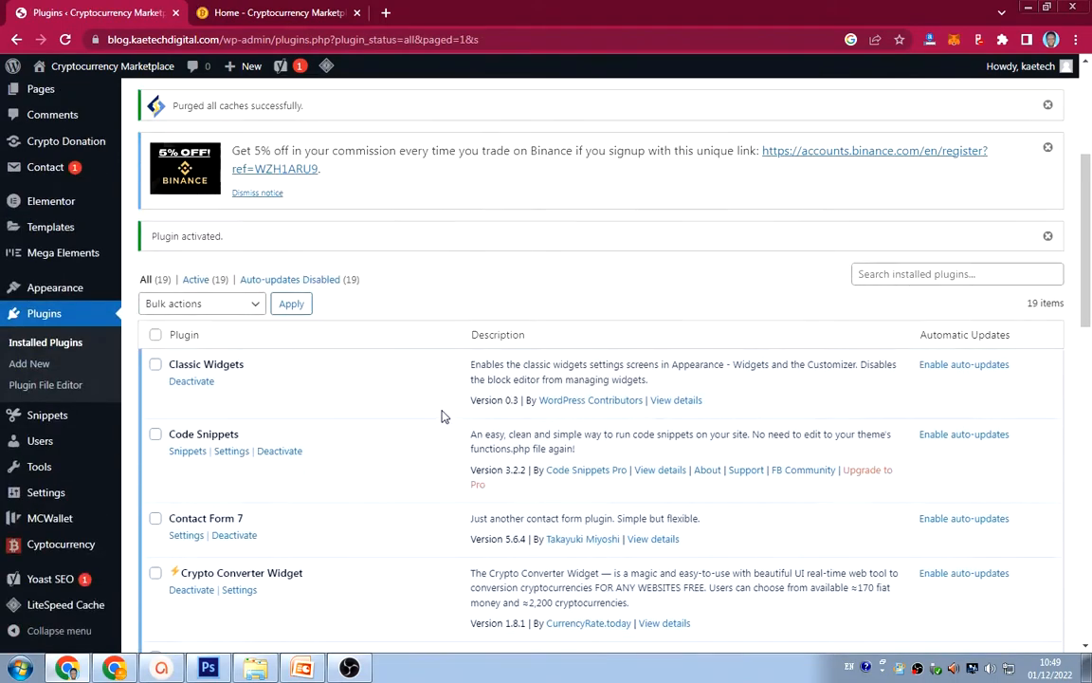
{"action": "scroll", "coordinate": [442, 416], "scroll_direction": "down", "scroll_amount": 7}
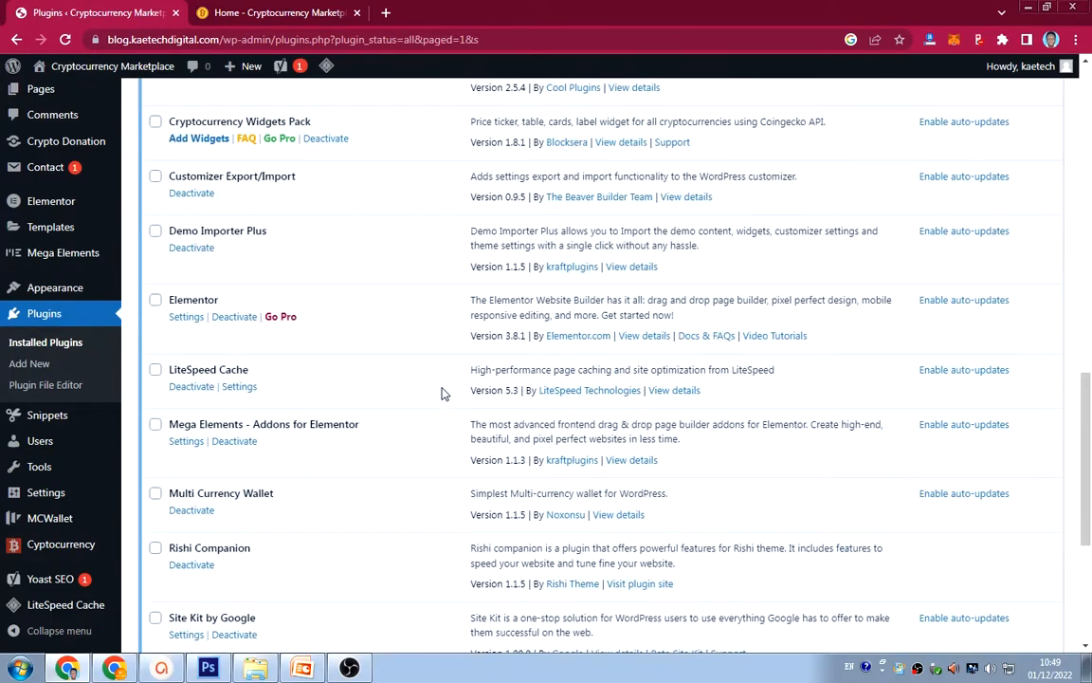
{"action": "scroll", "coordinate": [413, 403], "scroll_direction": "down", "scroll_amount": 4}
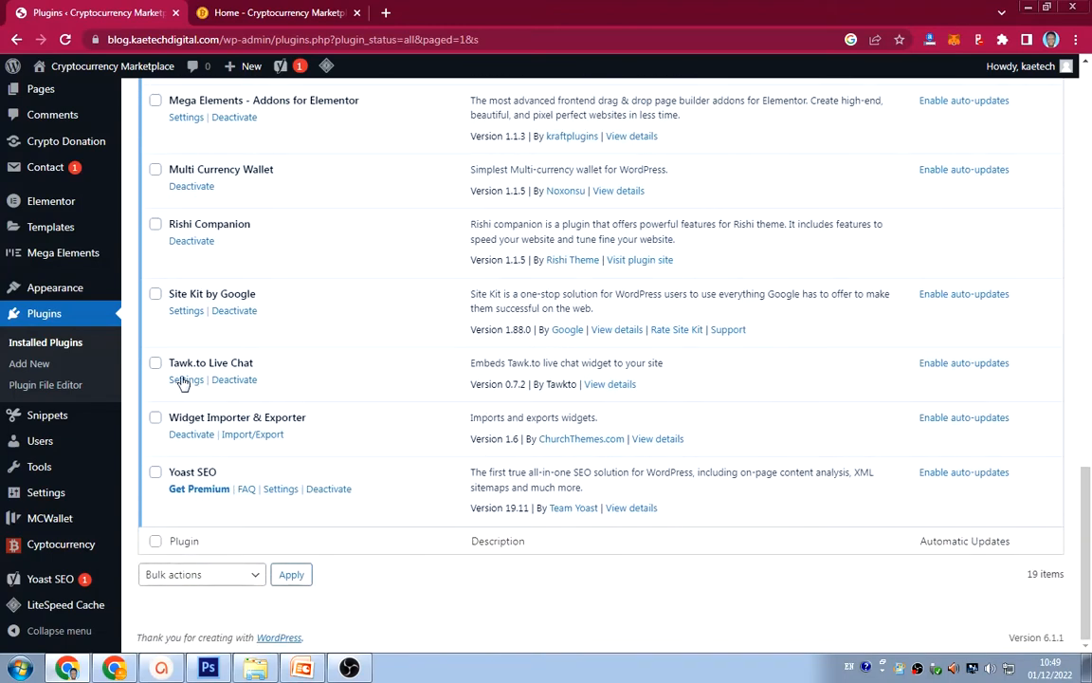
{"action": "left_click", "coordinate": [194, 382]}
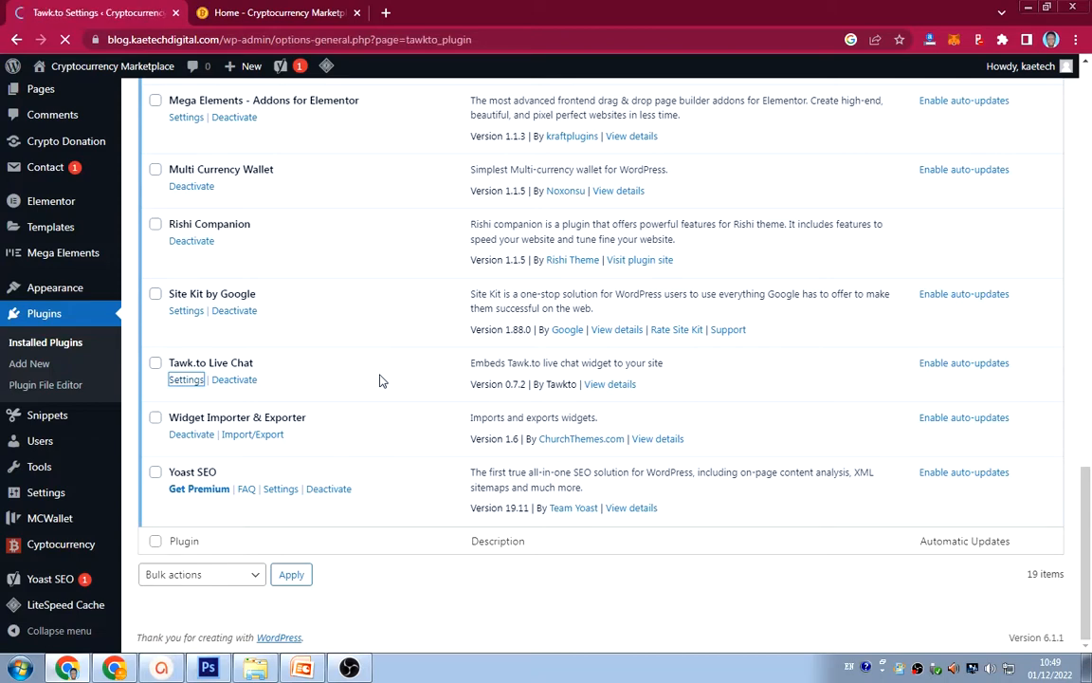
{"action": "scroll", "coordinate": [468, 429], "scroll_direction": "down", "scroll_amount": 1}
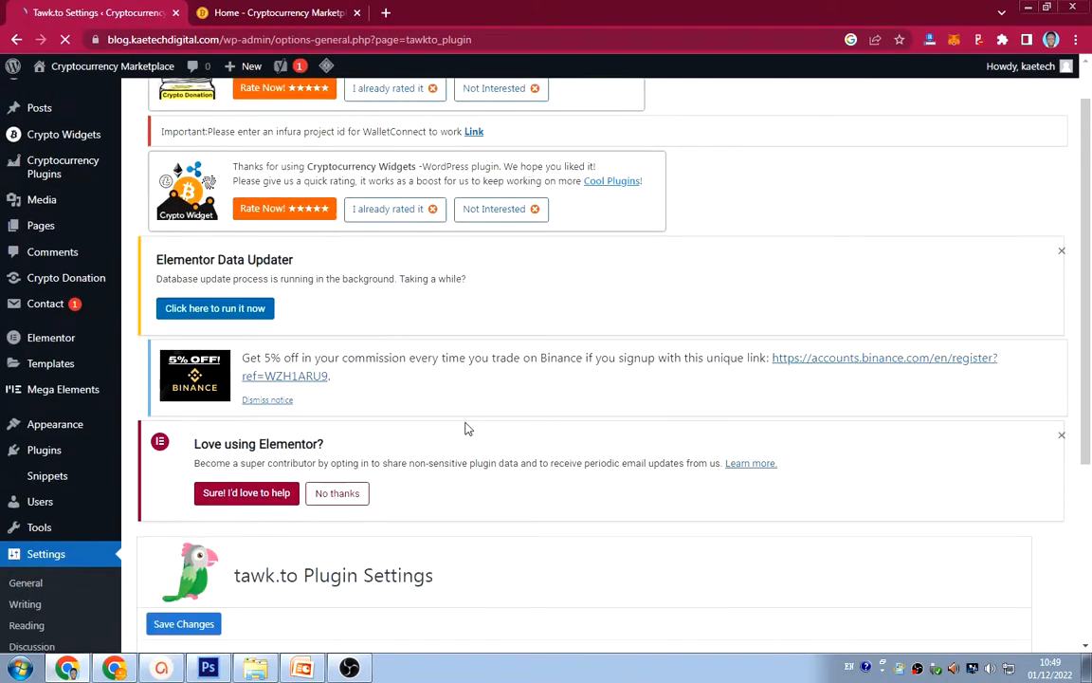
{"action": "scroll", "coordinate": [465, 428], "scroll_direction": "down", "scroll_amount": 5}
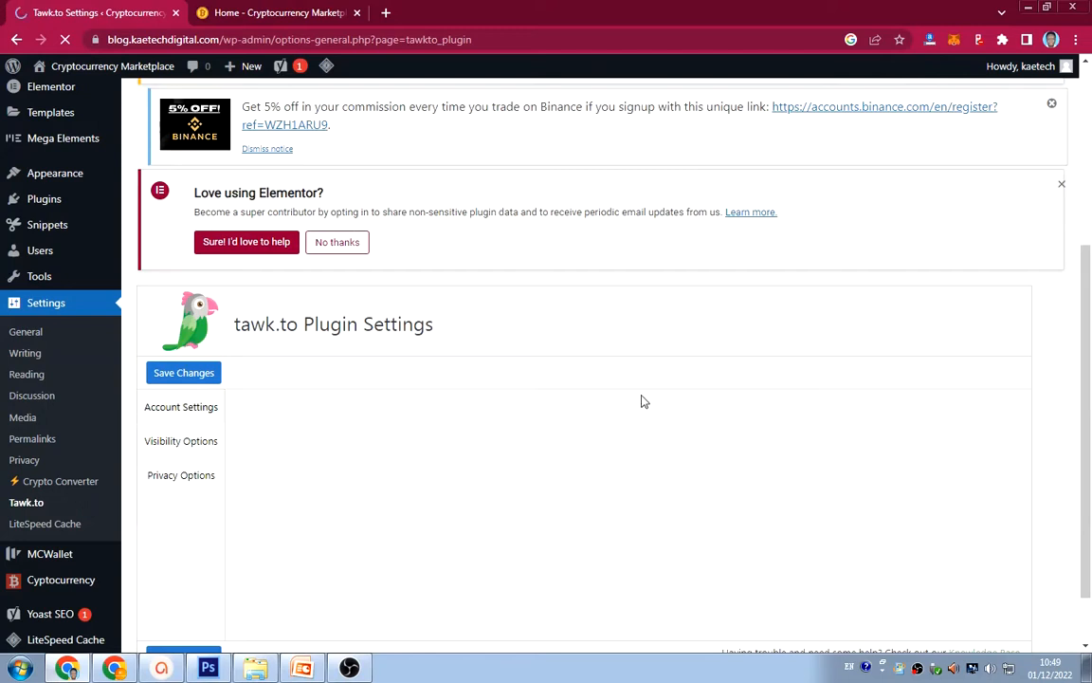
{"action": "scroll", "coordinate": [706, 404], "scroll_direction": "down", "scroll_amount": 2}
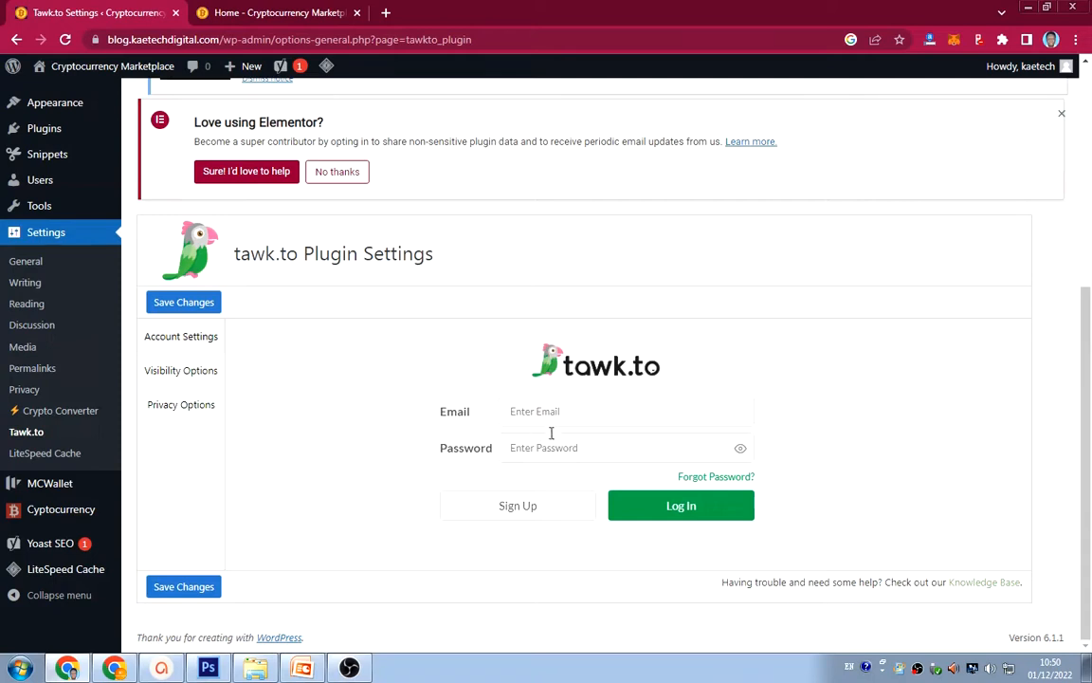
Sign up for a free tawk.to account from the plugin settings, entering the name, e-mail address and account password
{"action": "left_click", "coordinate": [520, 510]}
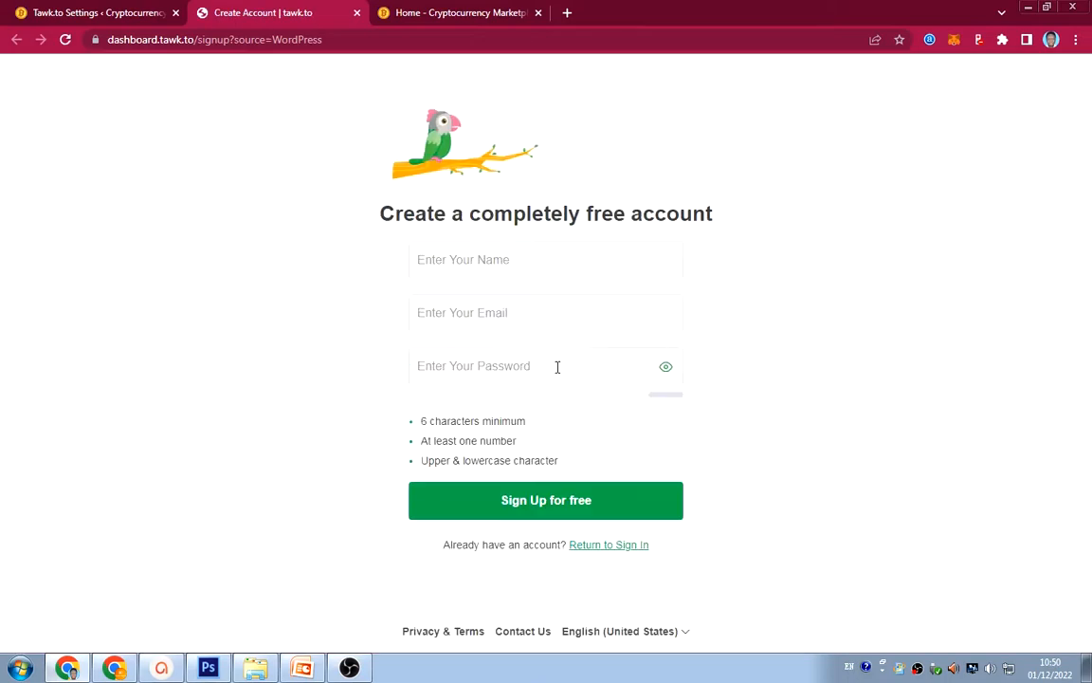
{"action": "left_click", "coordinate": [491, 263]}
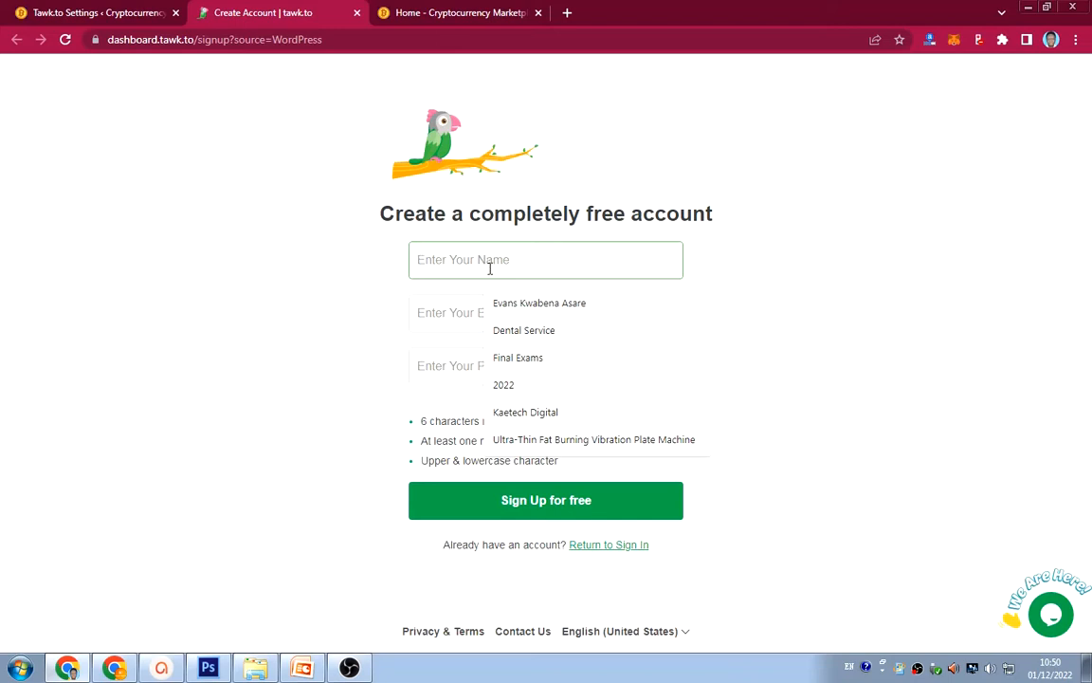
{"action": "type", "text": "Kobi"}
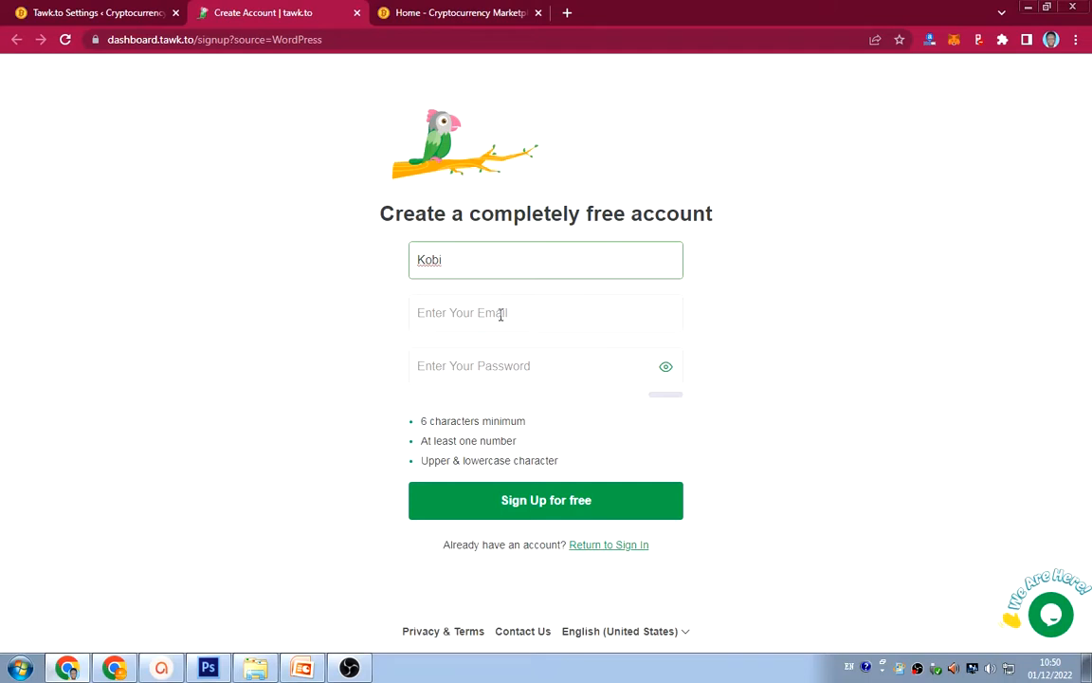
{"action": "left_click", "coordinate": [501, 313]}
{"action": "left_click", "coordinate": [545, 357]}
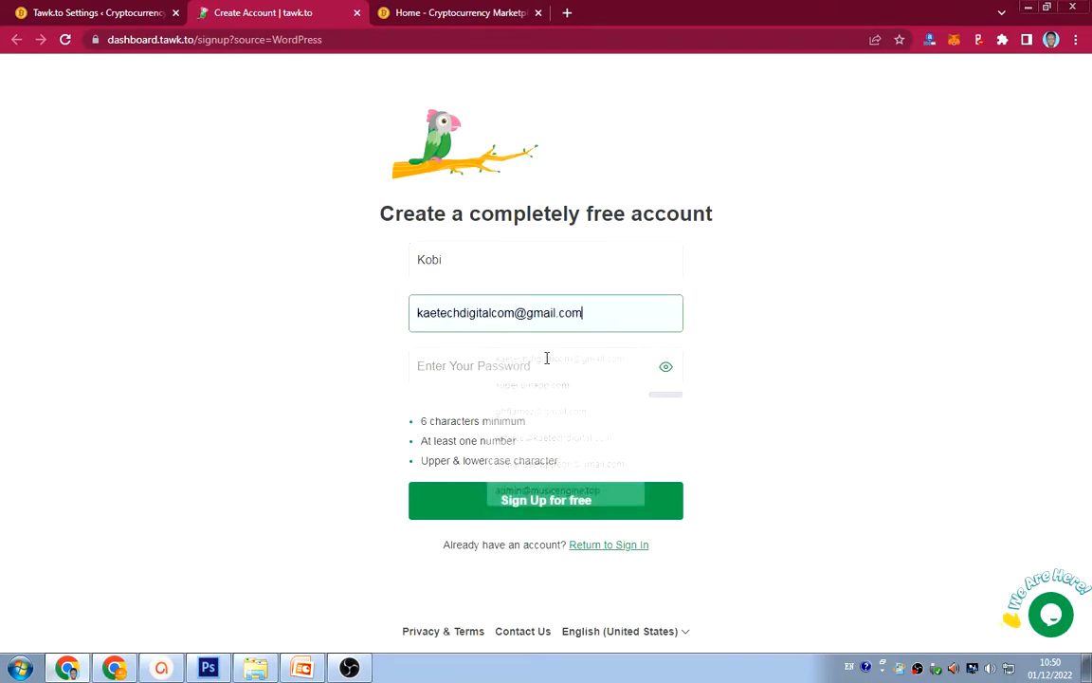
{"action": "left_click", "coordinate": [473, 372]}
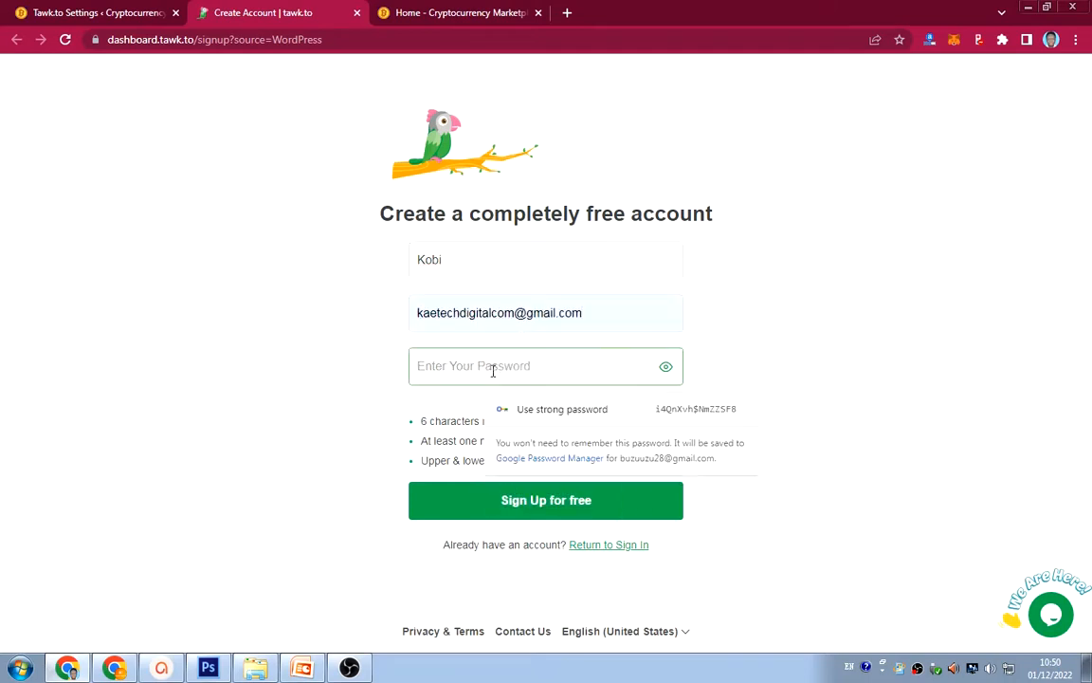
{"action": "type", "text": "•"}
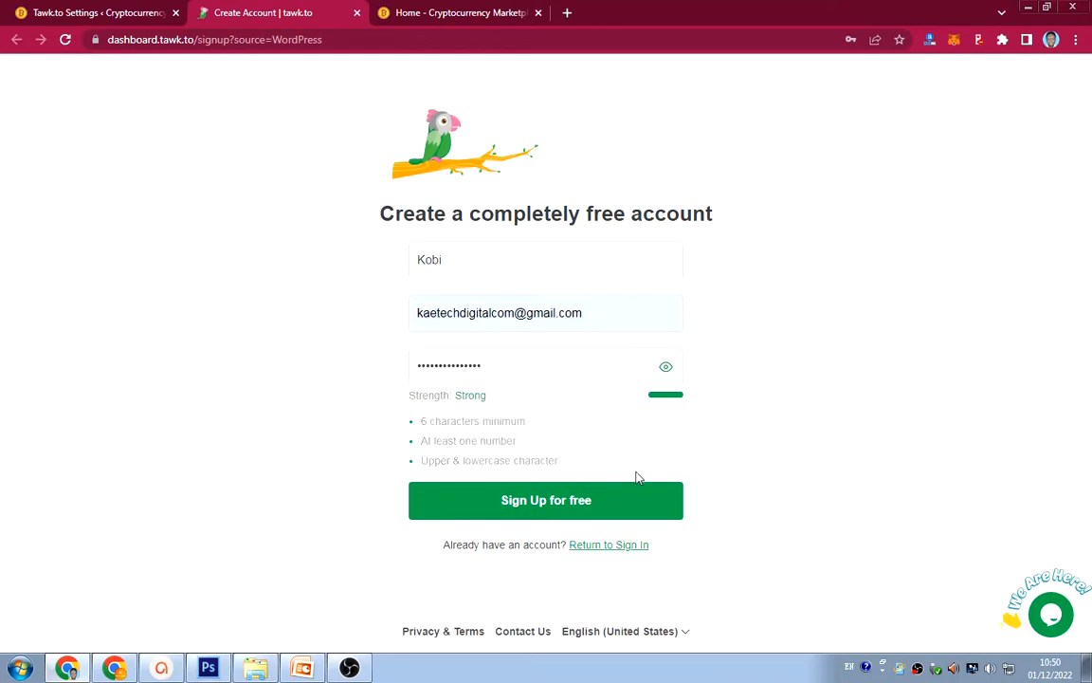
{"action": "left_click", "coordinate": [551, 504]}
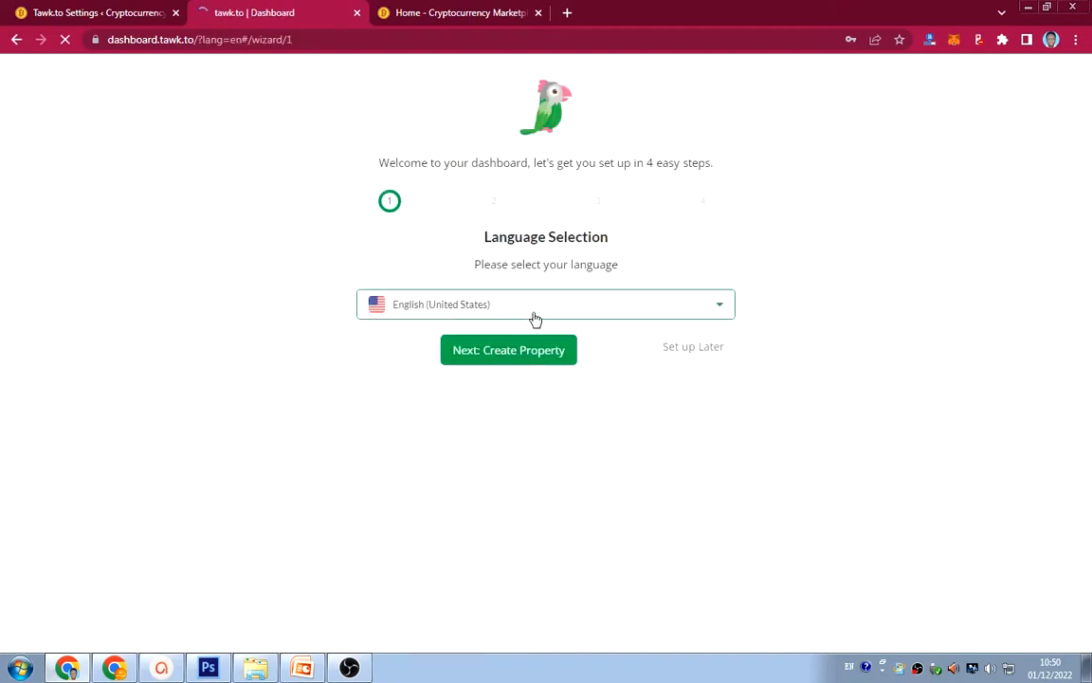
Dismiss the offer to save the password and continue to property creation with English (United States) as the language
{"action": "left_click", "coordinate": [498, 359]}
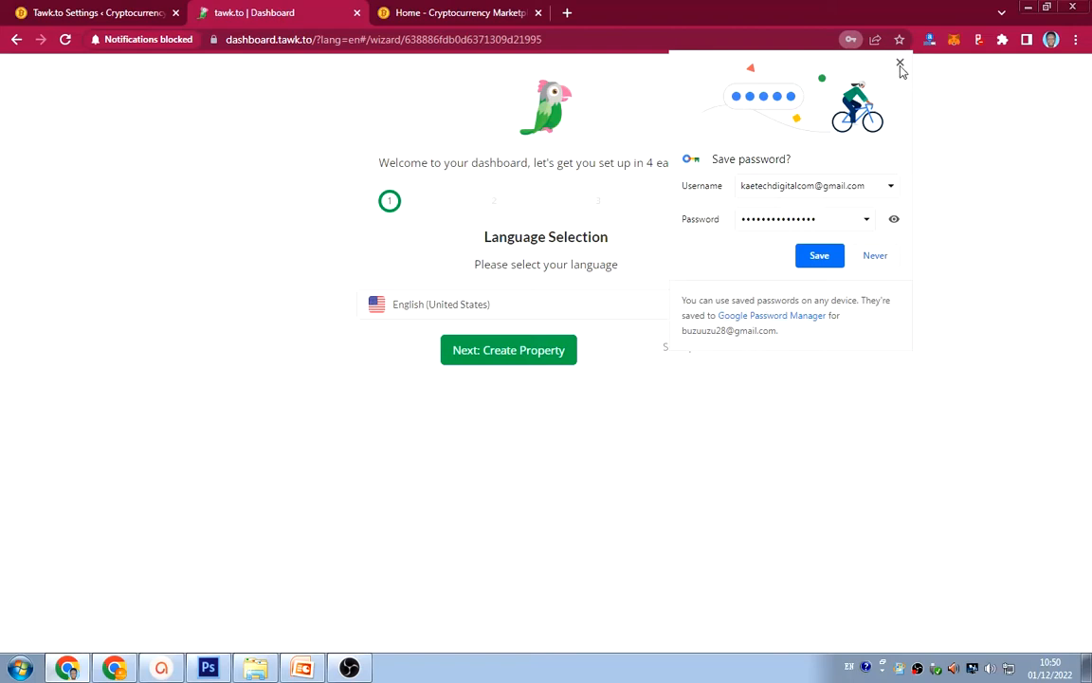
{"action": "left_click", "coordinate": [900, 65]}
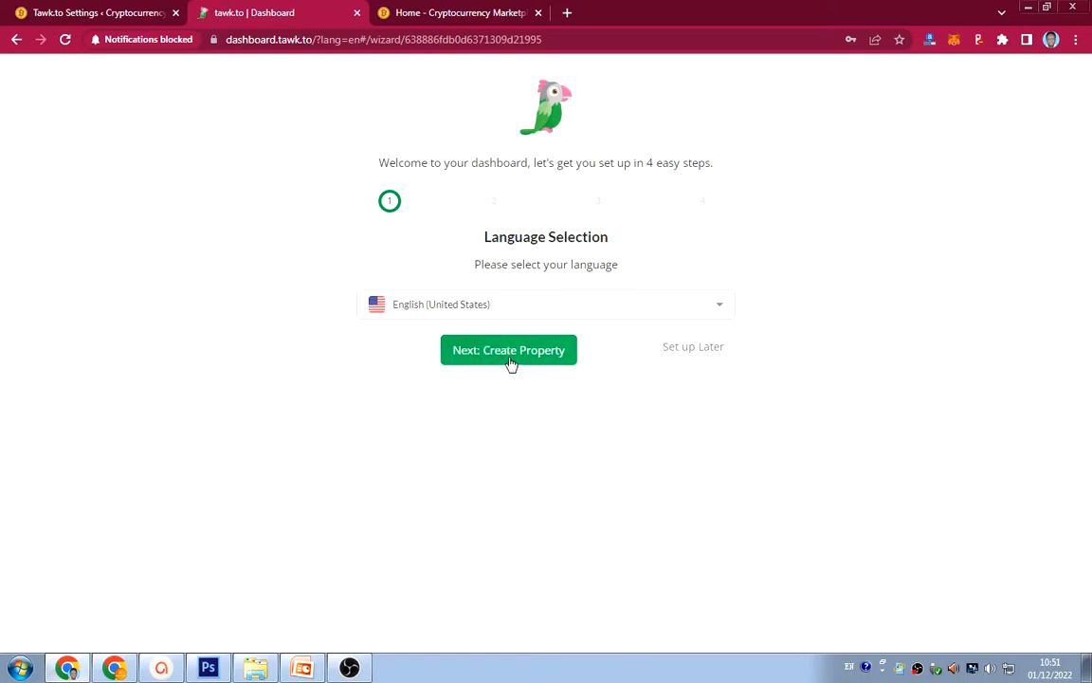
{"action": "left_click", "coordinate": [462, 328]}
Enter "Crypto Marketplace" as the site name in the property details
{"action": "left_click", "coordinate": [375, 312]}
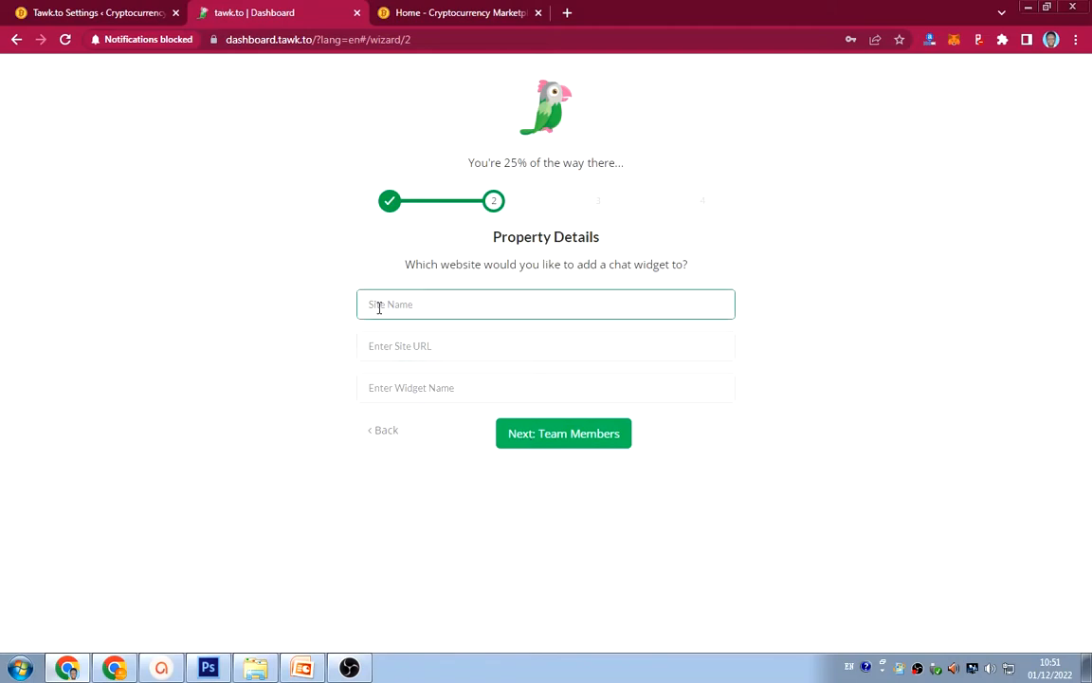
{"action": "left_click", "coordinate": [378, 307]}
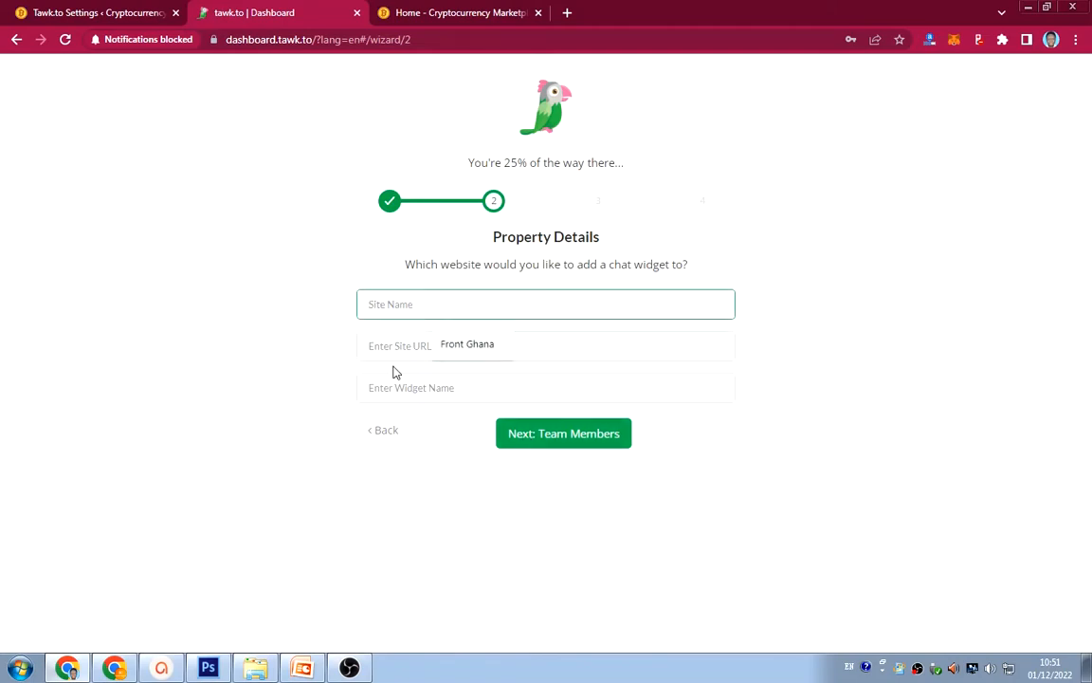
{"action": "type", "text": "Crypto Marketplace"}
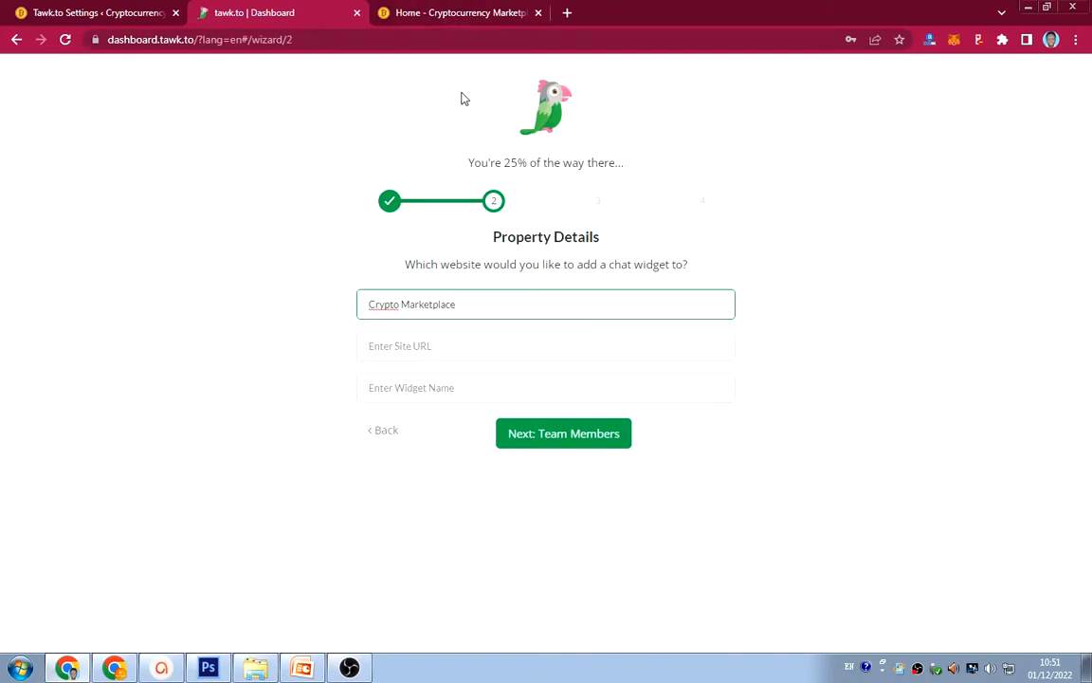
{"action": "left_click", "coordinate": [475, 13]}
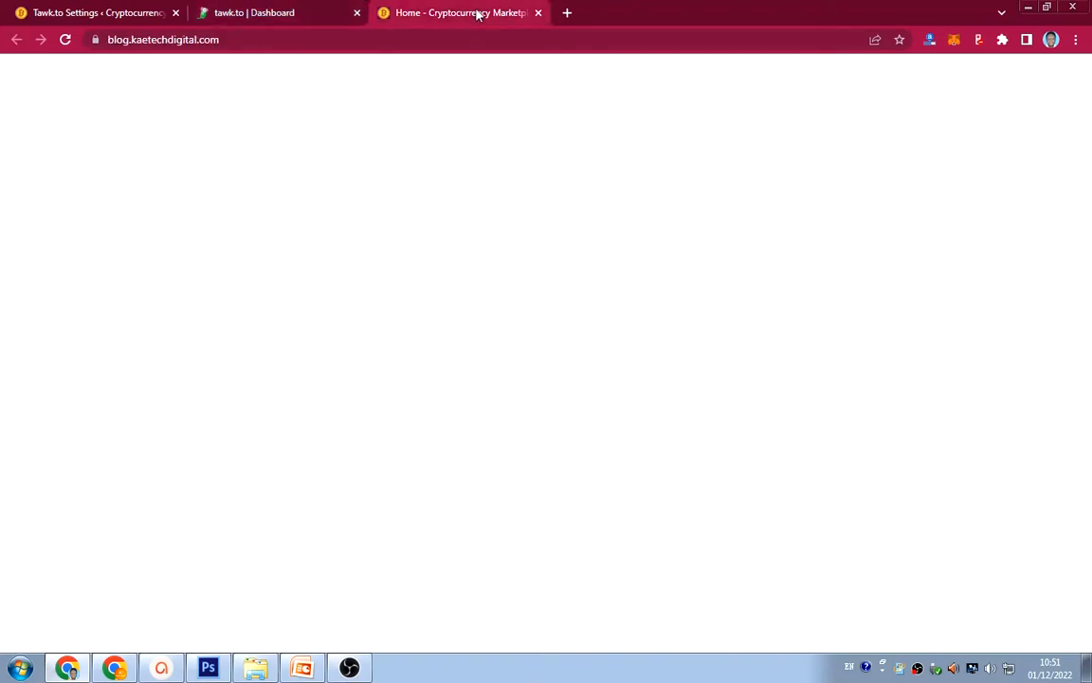
{"action": "left_click", "coordinate": [274, 41]}
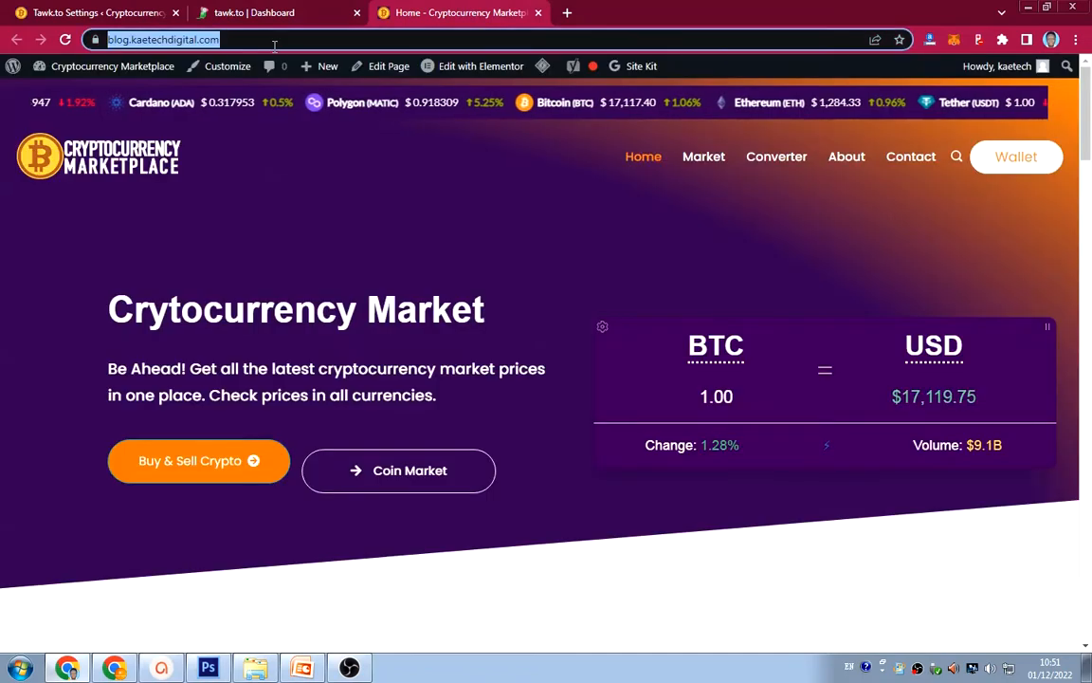
{"action": "right_click", "coordinate": [157, 39]}
{"action": "left_click", "coordinate": [204, 117]}
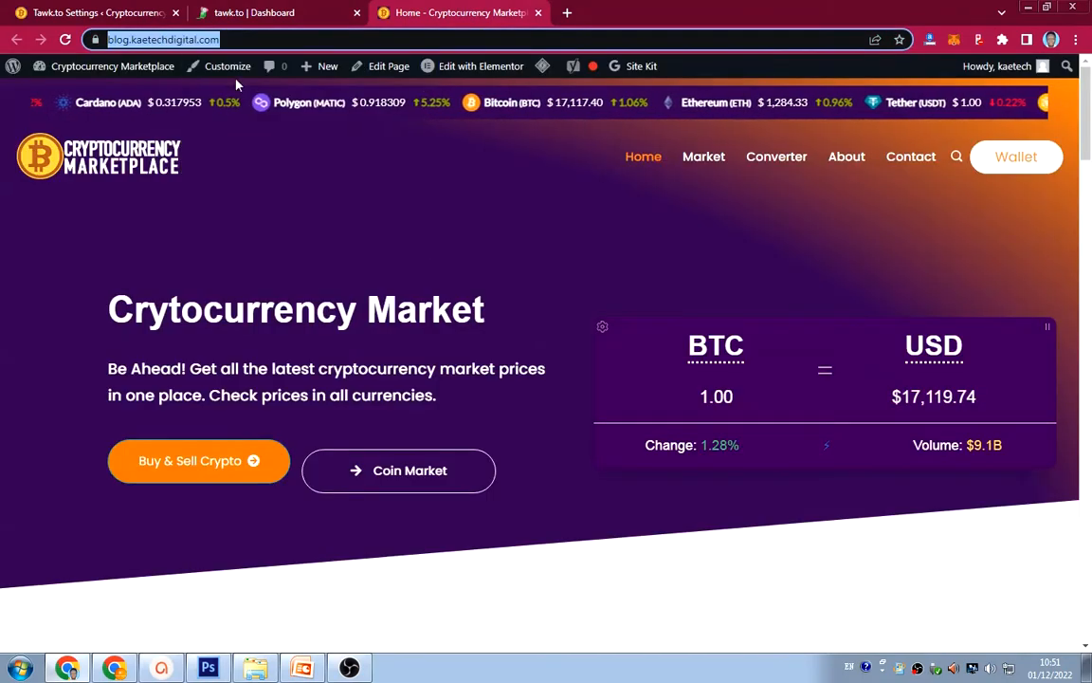
{"action": "left_click", "coordinate": [254, 13]}
{"action": "left_click", "coordinate": [408, 349]}
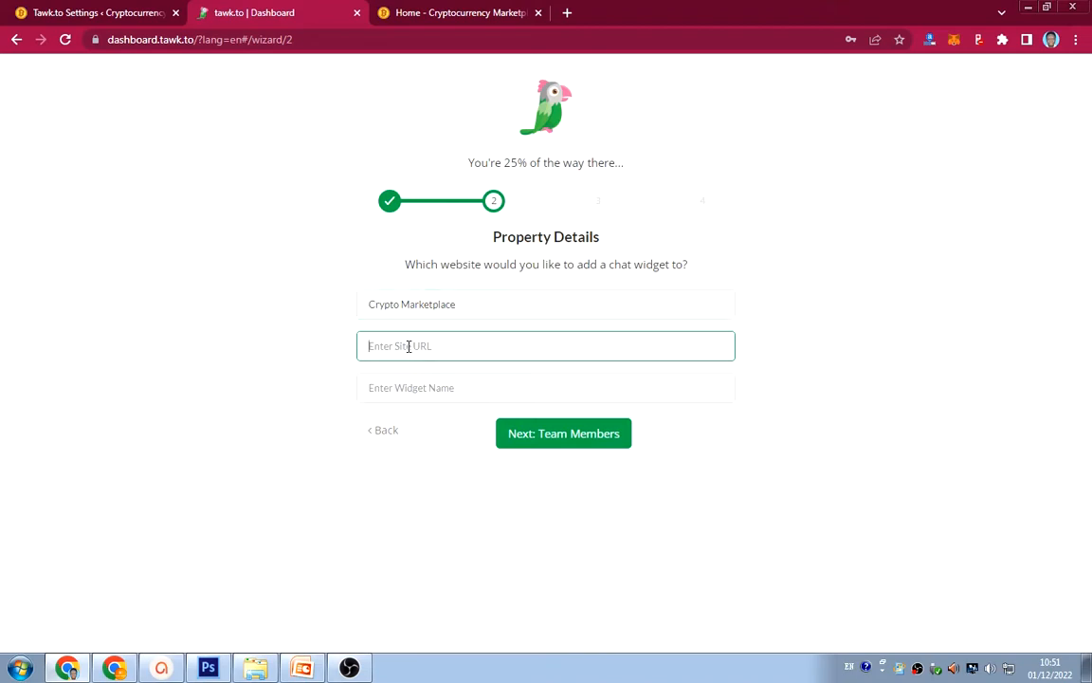
{"action": "right_click", "coordinate": [409, 347]}
{"action": "left_click", "coordinate": [446, 437]}
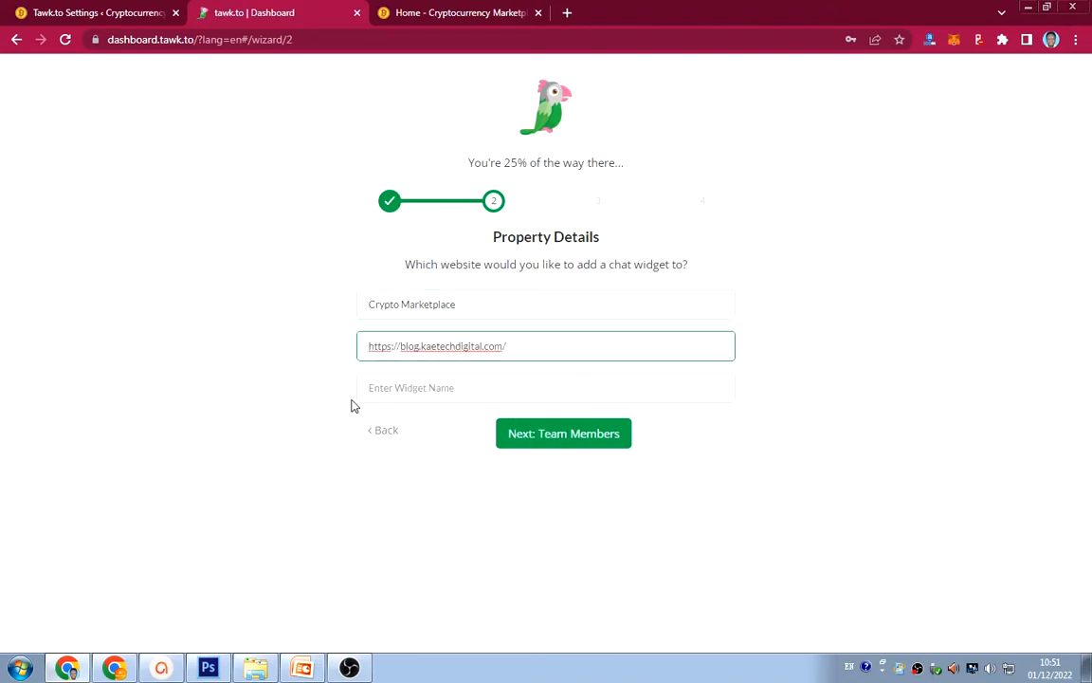
Copy the site name "Crypto Marketplace" and paste it as the widget name
{"action": "left_click", "coordinate": [475, 310]}
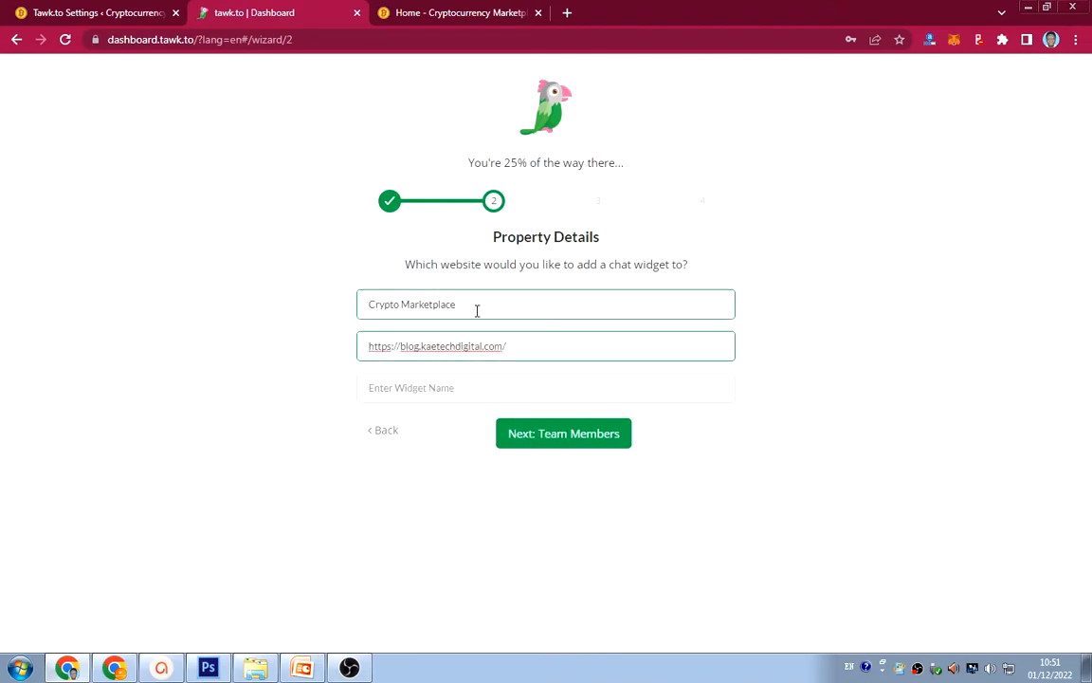
{"action": "left_click_drag", "start_coordinate": [475, 310], "coordinate": [360, 290]}
{"action": "right_click", "coordinate": [398, 309]}
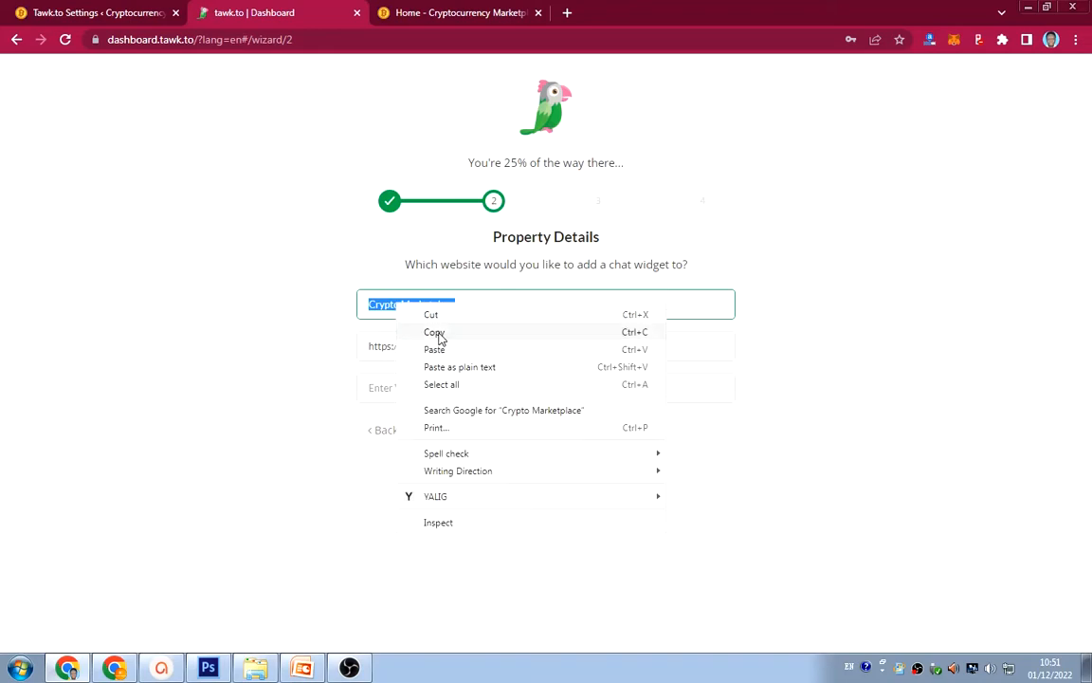
{"action": "left_click", "coordinate": [436, 333]}
{"action": "left_click", "coordinate": [389, 390]}
{"action": "right_click", "coordinate": [397, 396]}
{"action": "left_click", "coordinate": [429, 479]}
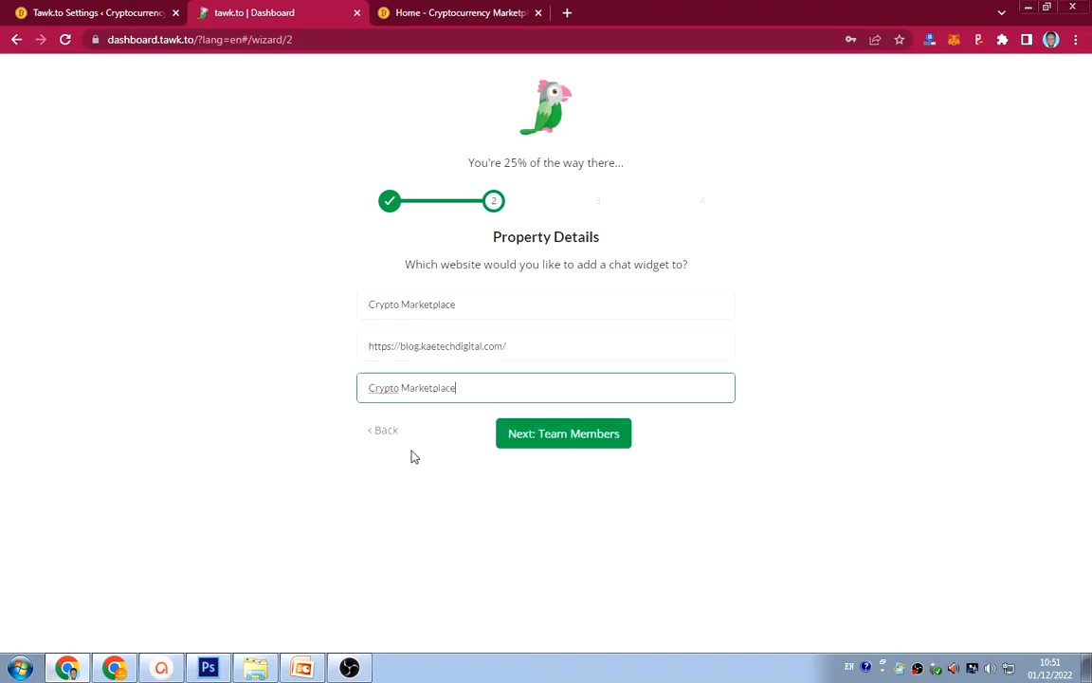
Continue to the team members stage, remove the empty coworker invitation row and proceed to the widget installation stage
{"action": "left_click", "coordinate": [540, 441]}
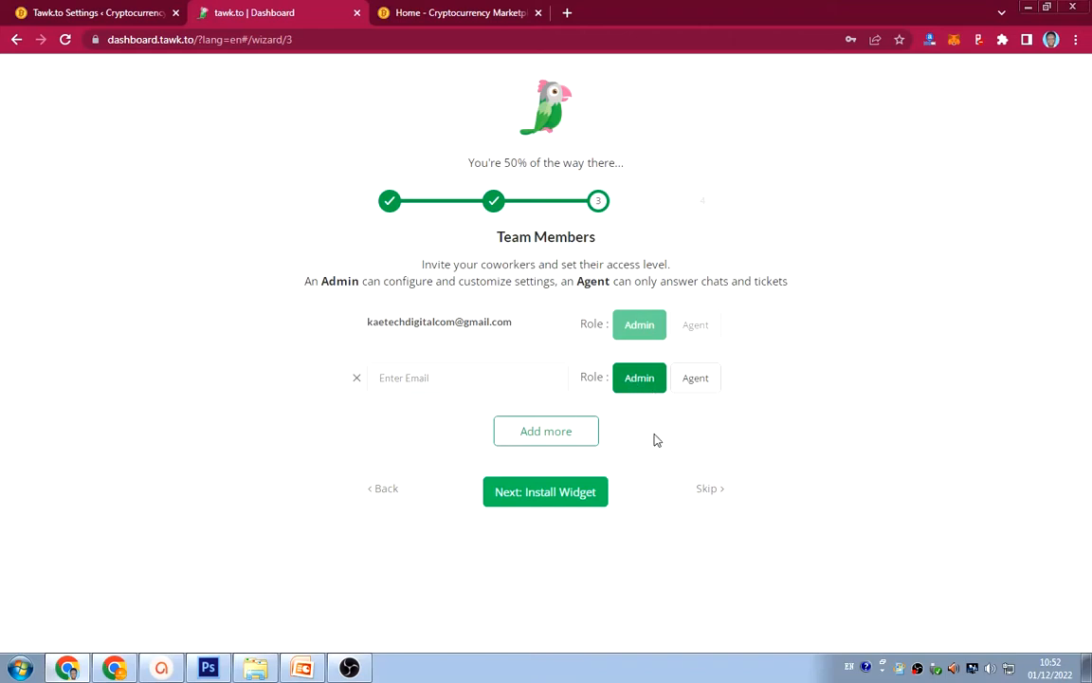
{"action": "left_click", "coordinate": [357, 380]}
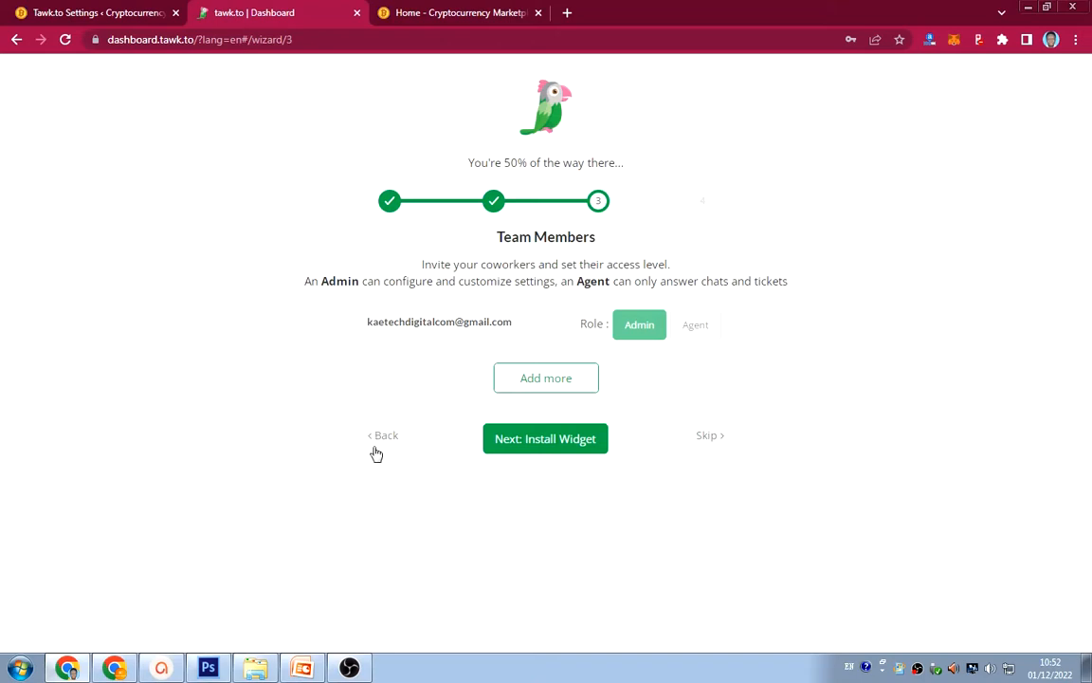
{"action": "left_click", "coordinate": [558, 445]}
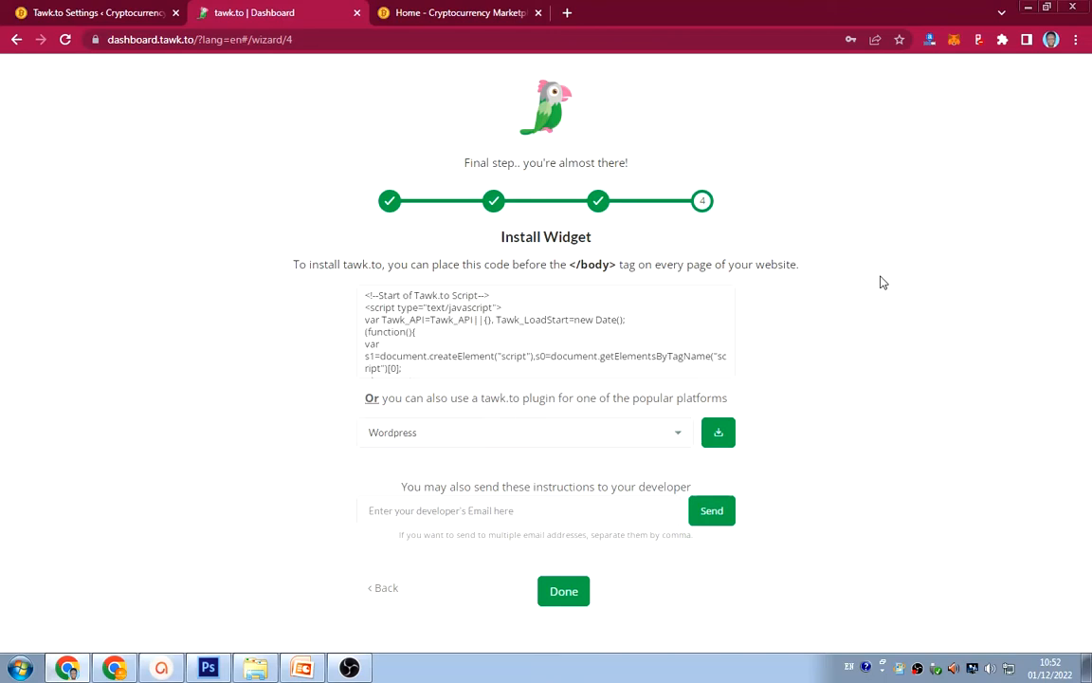
Finish the property setup with Wordpress as the platform and decline the introductory dashboard tour
{"action": "mouse_move", "coordinate": [509, 327]}
{"action": "left_click", "coordinate": [565, 590]}
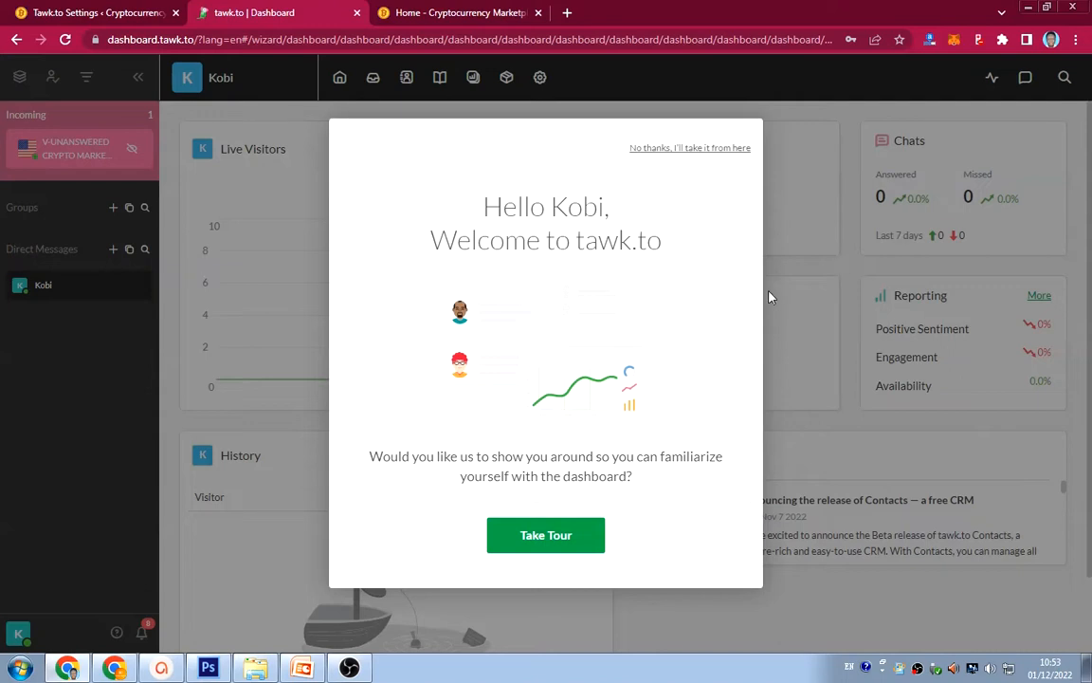
{"action": "left_click", "coordinate": [719, 151]}
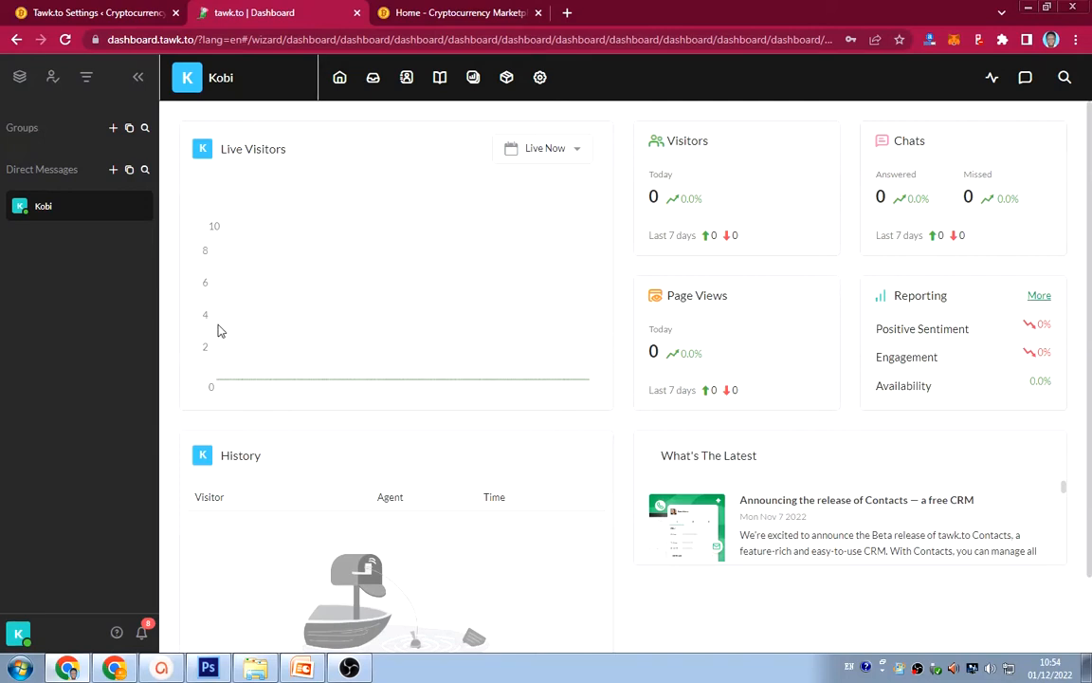
Log in to tawk.to from the WordPress plugin settings with the account's email and password, and dismiss the offer to save the password
{"action": "left_click", "coordinate": [408, 13]}
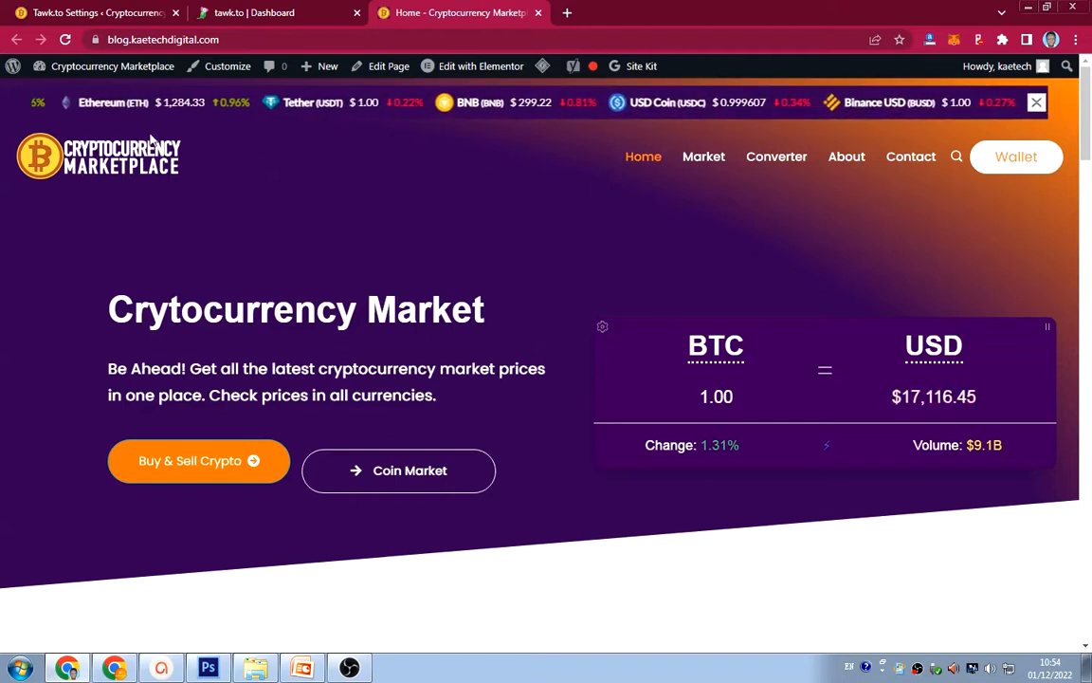
{"action": "left_click", "coordinate": [95, 12]}
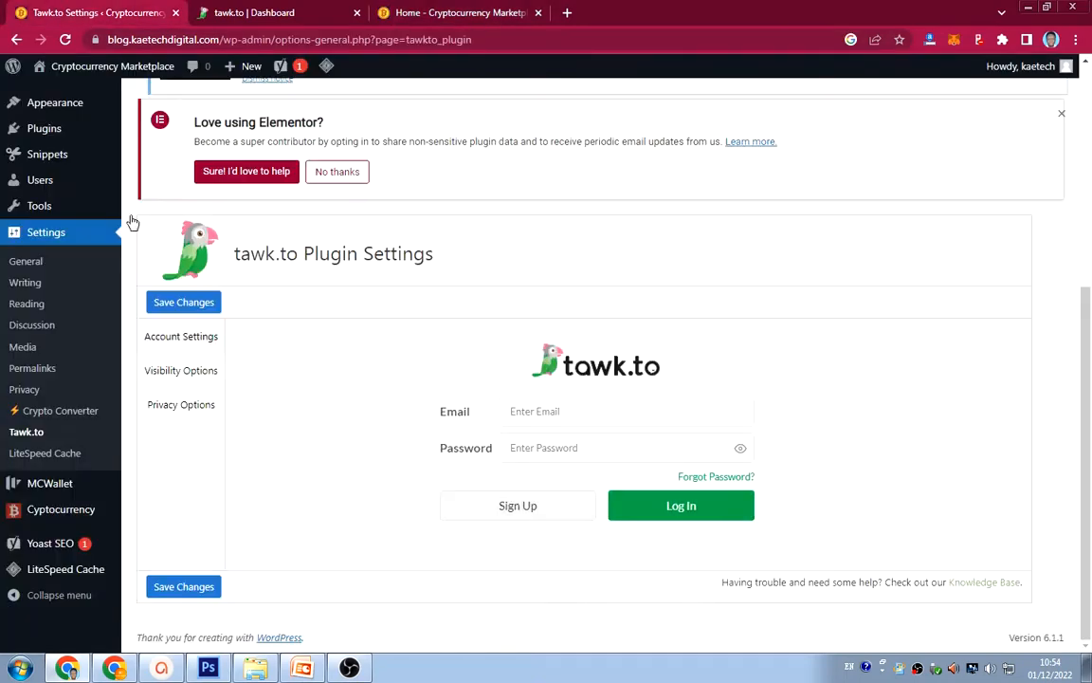
{"action": "left_click", "coordinate": [540, 410]}
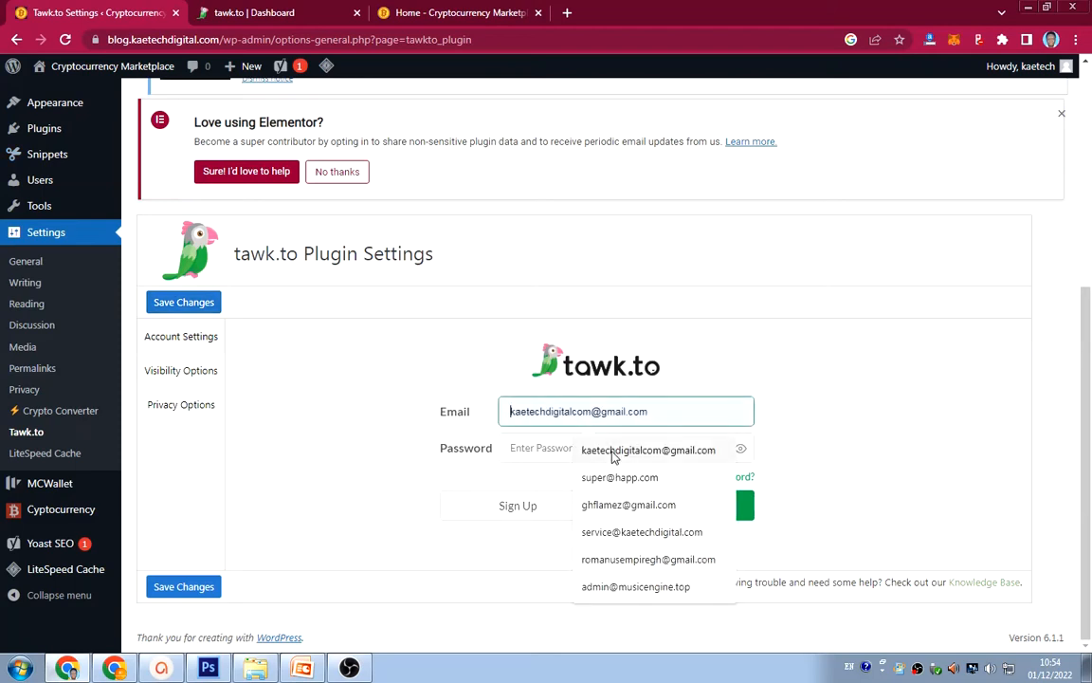
{"action": "left_click", "coordinate": [545, 448]}
{"action": "left_click", "coordinate": [547, 449]}
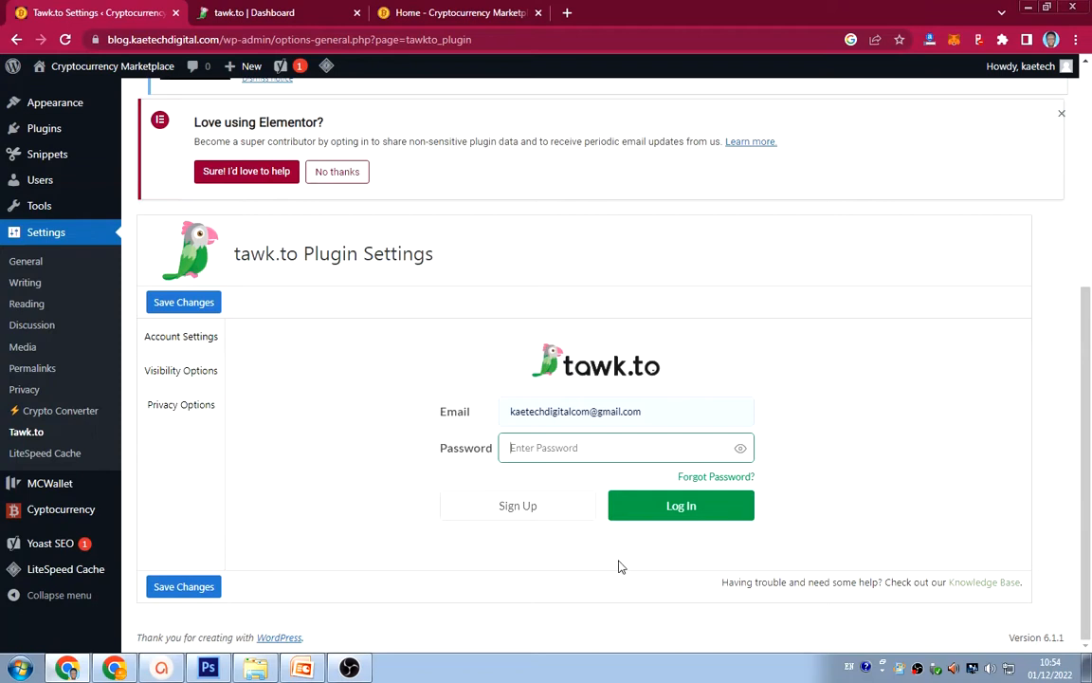
{"action": "type", "text": "••"}
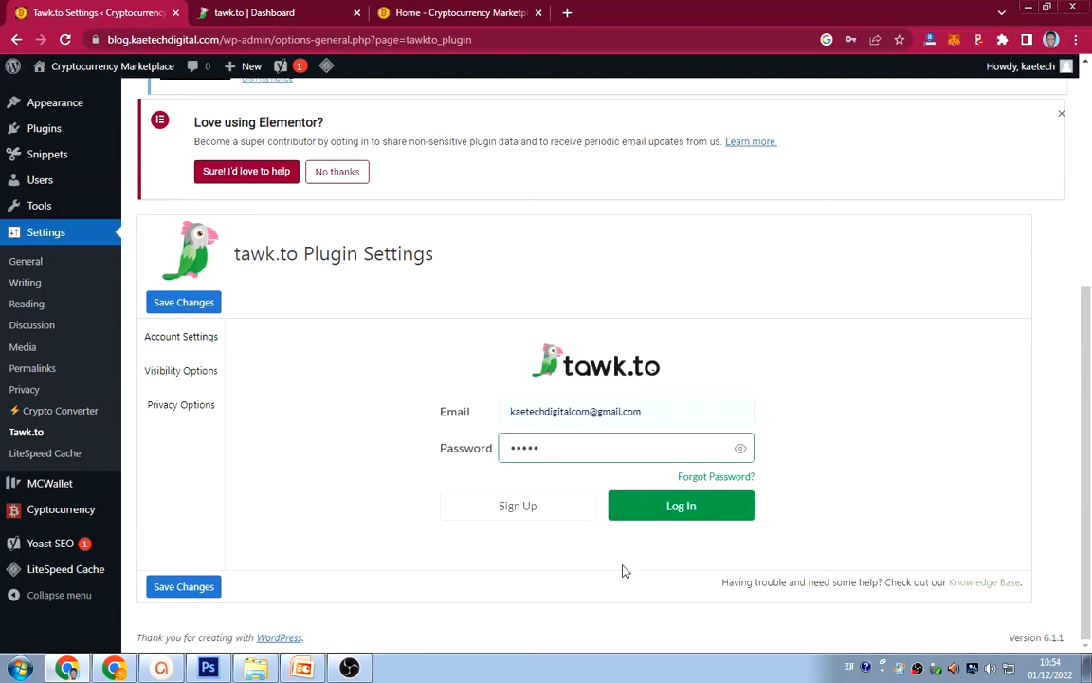
{"action": "key", "text": "BackSpace"}
{"action": "key", "text": "ctrl+v"}
{"action": "left_click", "coordinate": [678, 510]}
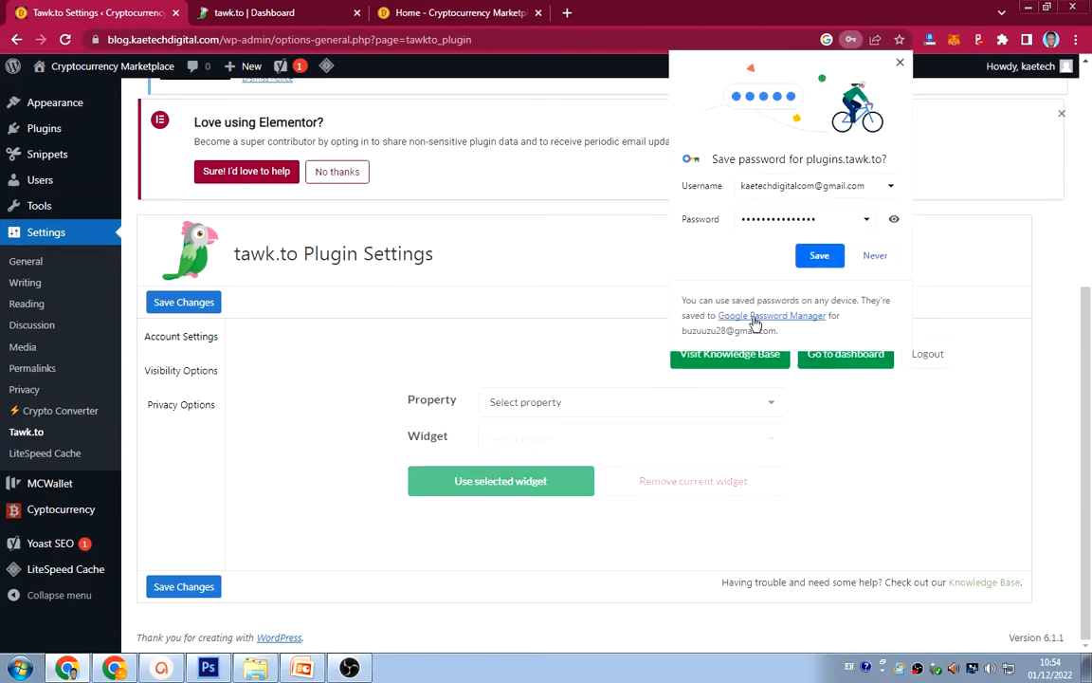
{"action": "left_click", "coordinate": [900, 62]}
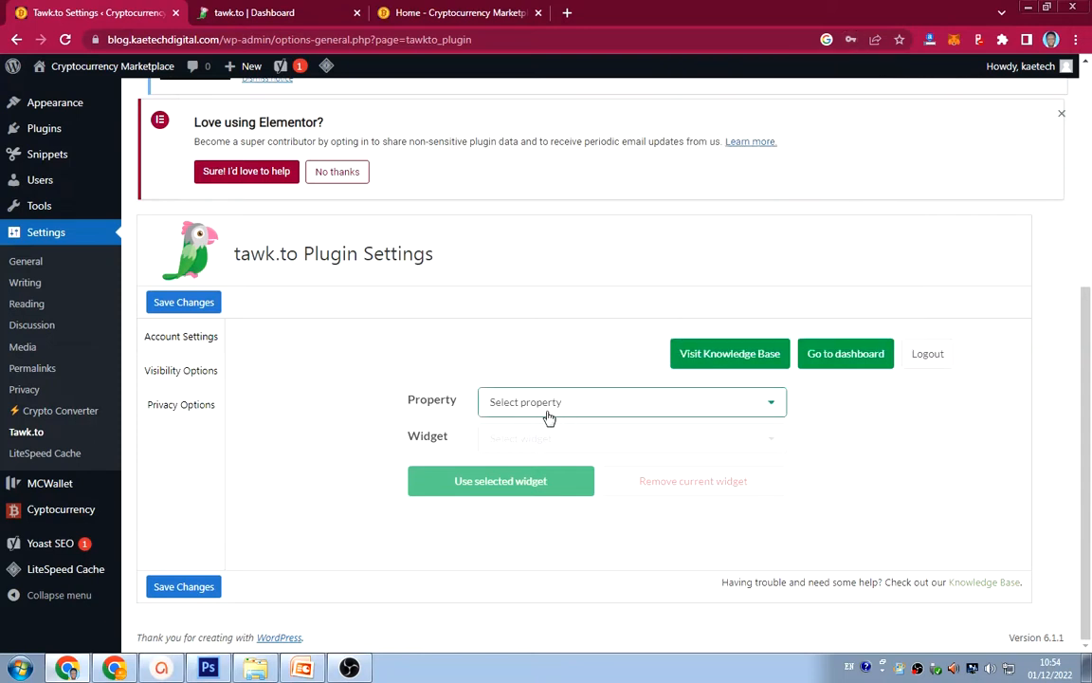
Connect the Crypto Marketplace property and its Crypto Marketplace widget in the plugin's account settings
{"action": "left_click", "coordinate": [595, 408]}
{"action": "left_click", "coordinate": [513, 436]}
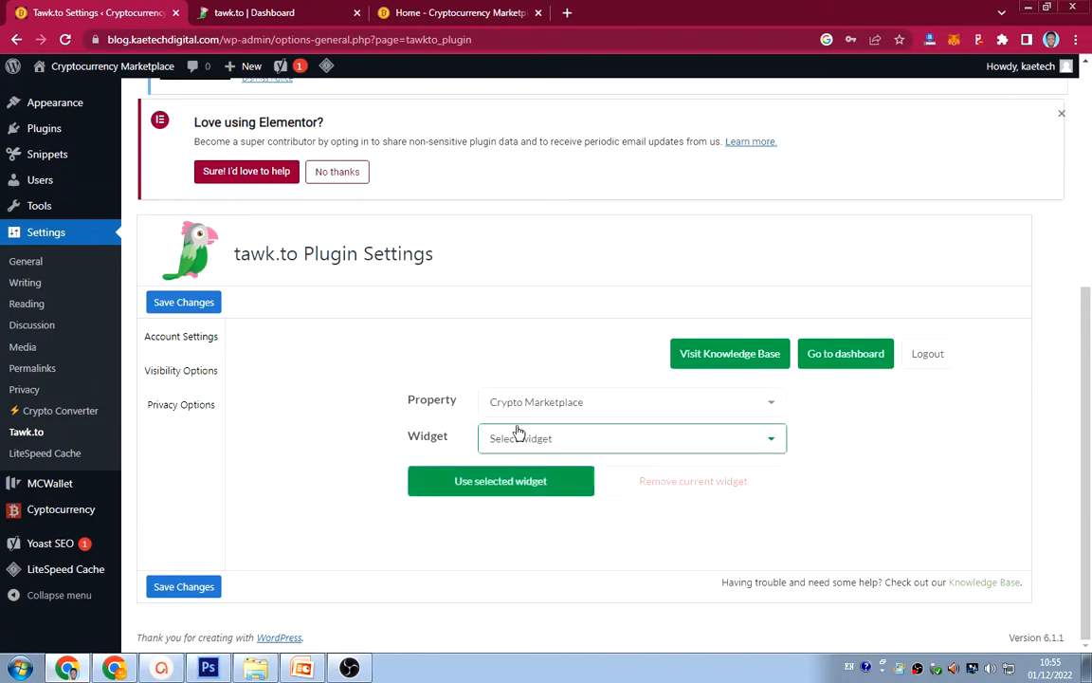
{"action": "left_click", "coordinate": [576, 443]}
{"action": "left_click", "coordinate": [526, 475]}
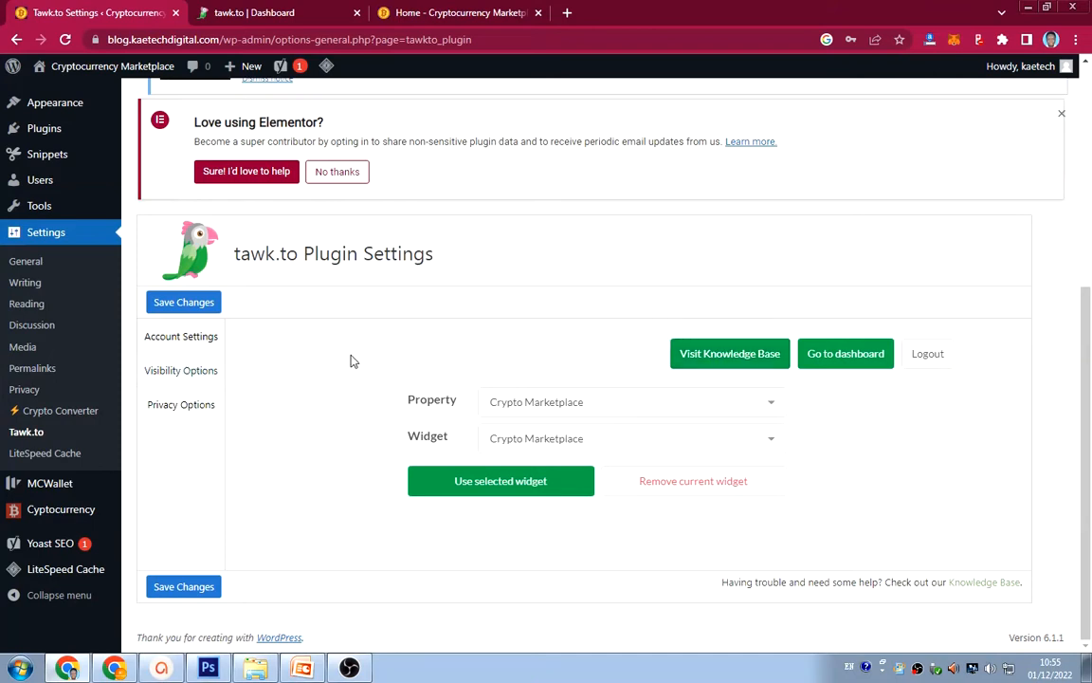
Open the plugin's visibility options and check the site's home page for the chat widget
{"action": "left_click", "coordinate": [195, 372]}
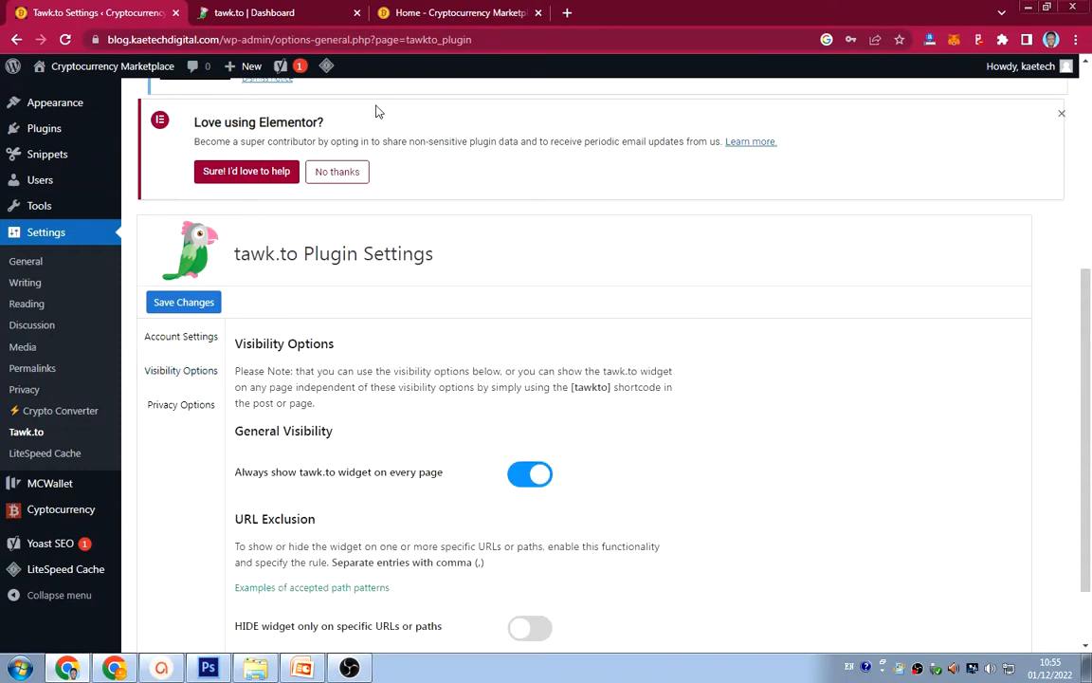
{"action": "left_click", "coordinate": [431, 14]}
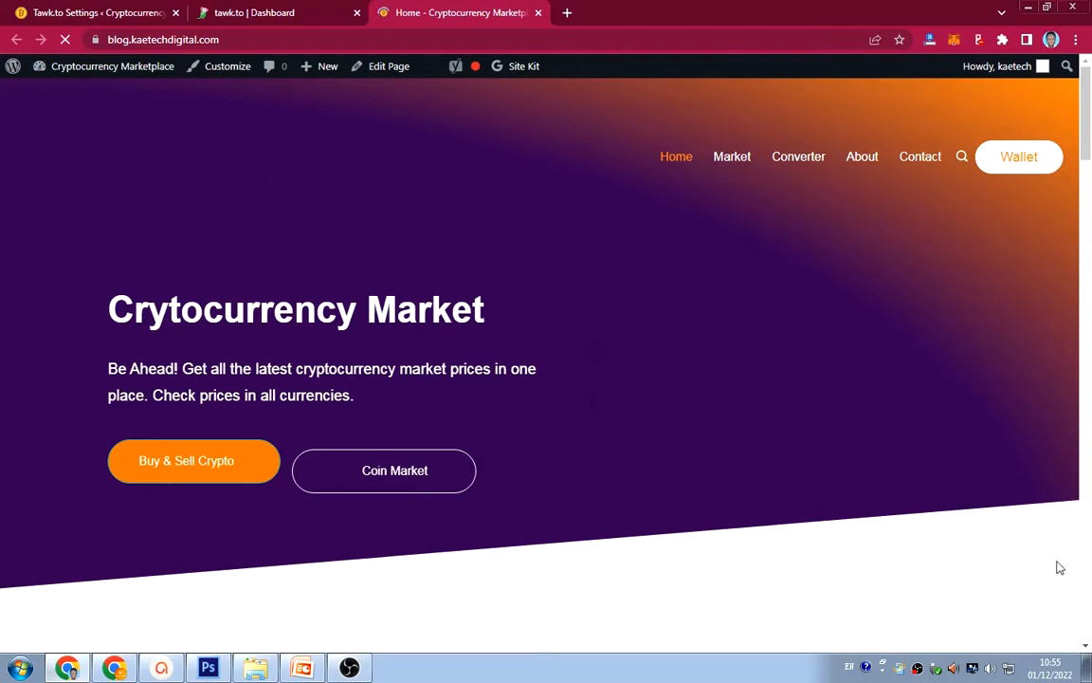
{"action": "scroll", "coordinate": [861, 576], "scroll_direction": "down", "scroll_amount": 5}
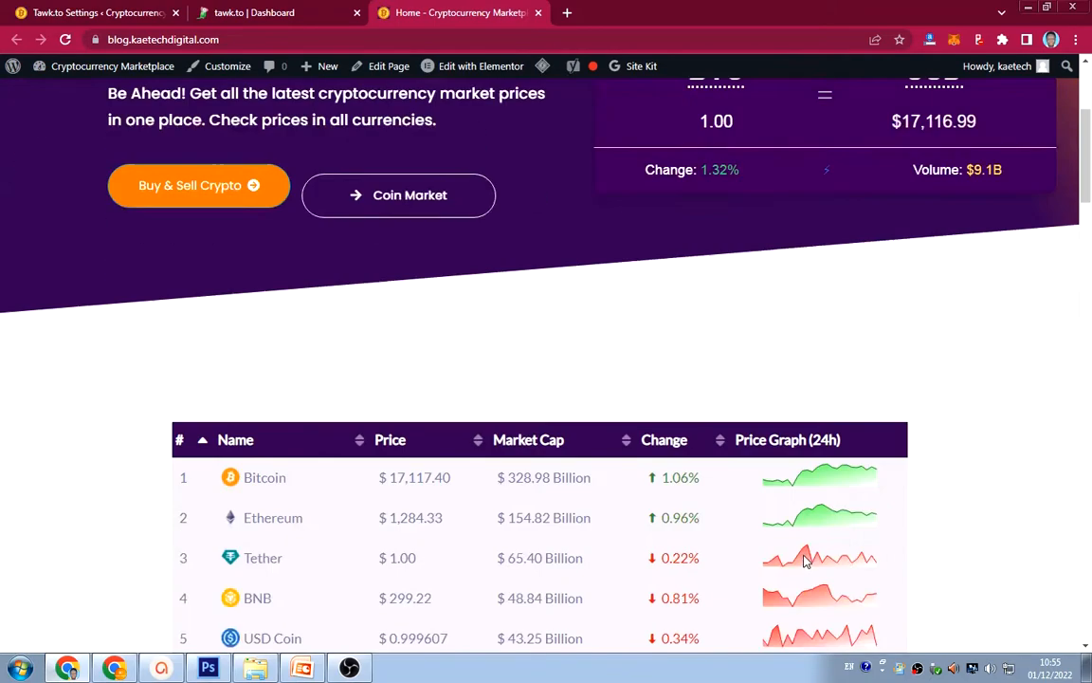
{"action": "scroll", "coordinate": [813, 561], "scroll_direction": "up", "scroll_amount": 5}
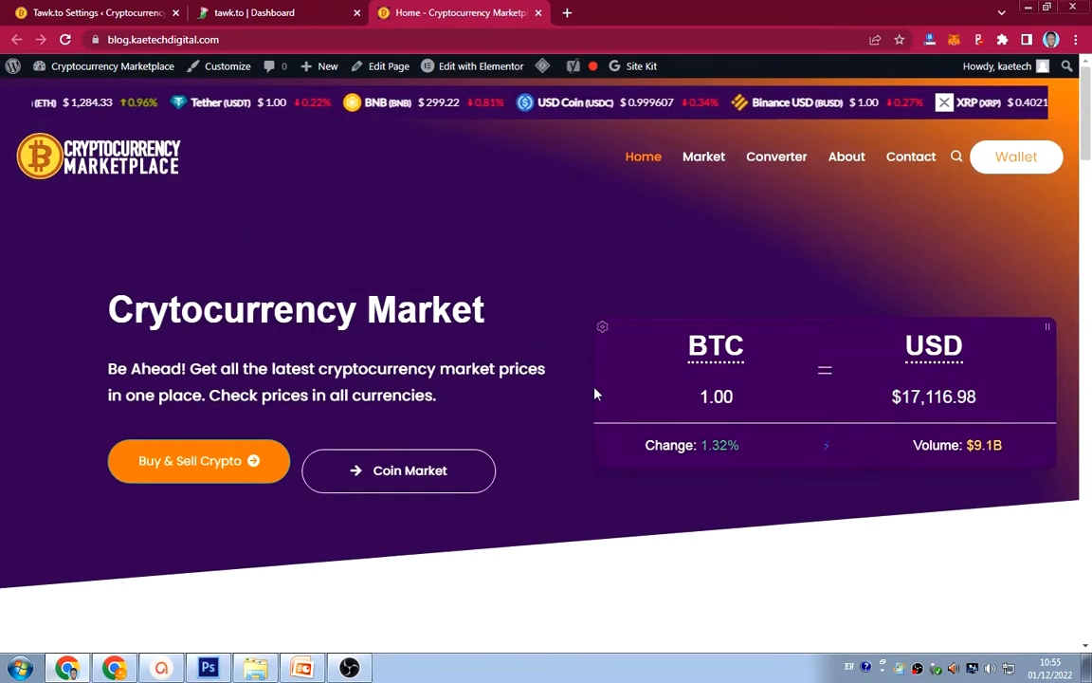
Review the plugin's visibility, URL exclusion and privacy options and return to the account settings
{"action": "left_click", "coordinate": [123, 15]}
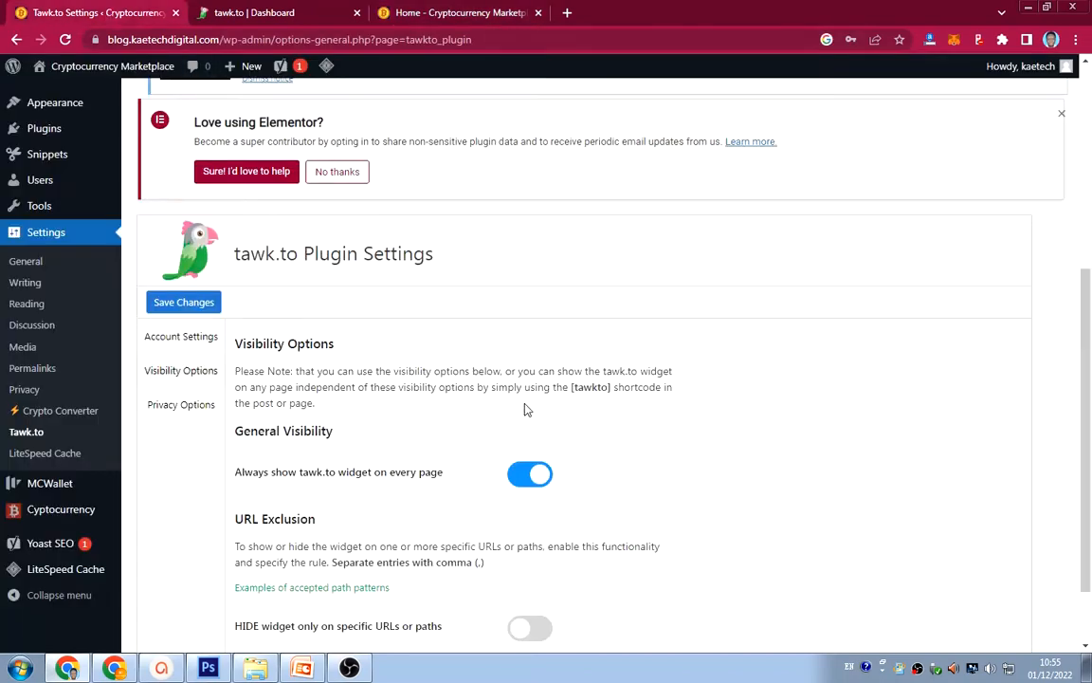
{"action": "scroll", "coordinate": [617, 449], "scroll_direction": "down", "scroll_amount": 2}
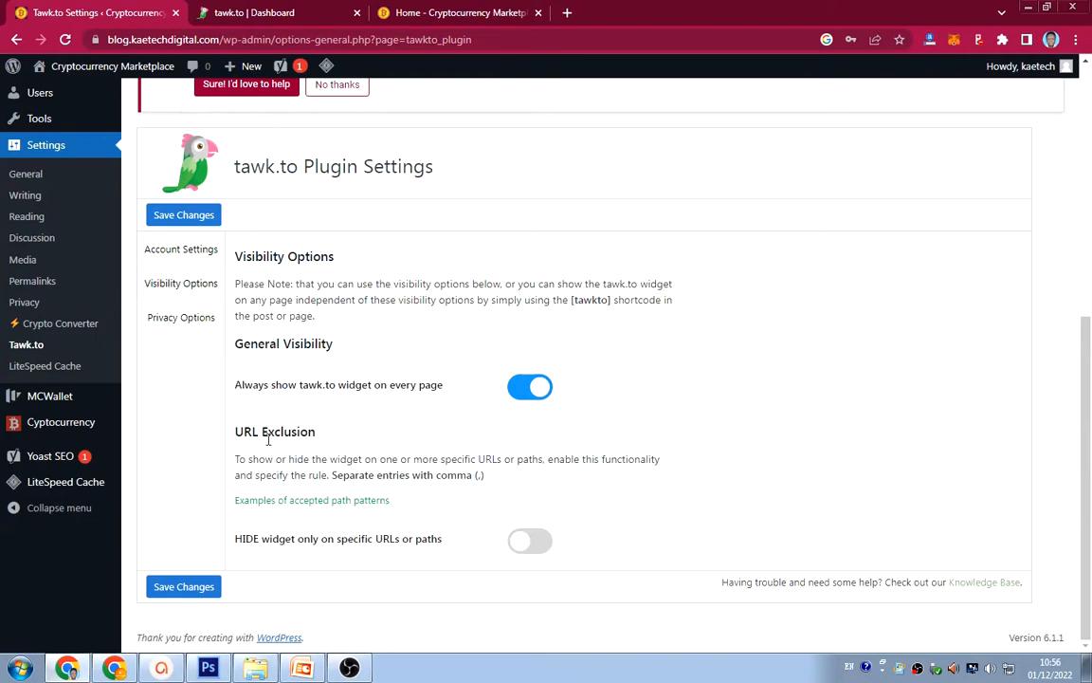
{"action": "left_click", "coordinate": [194, 319]}
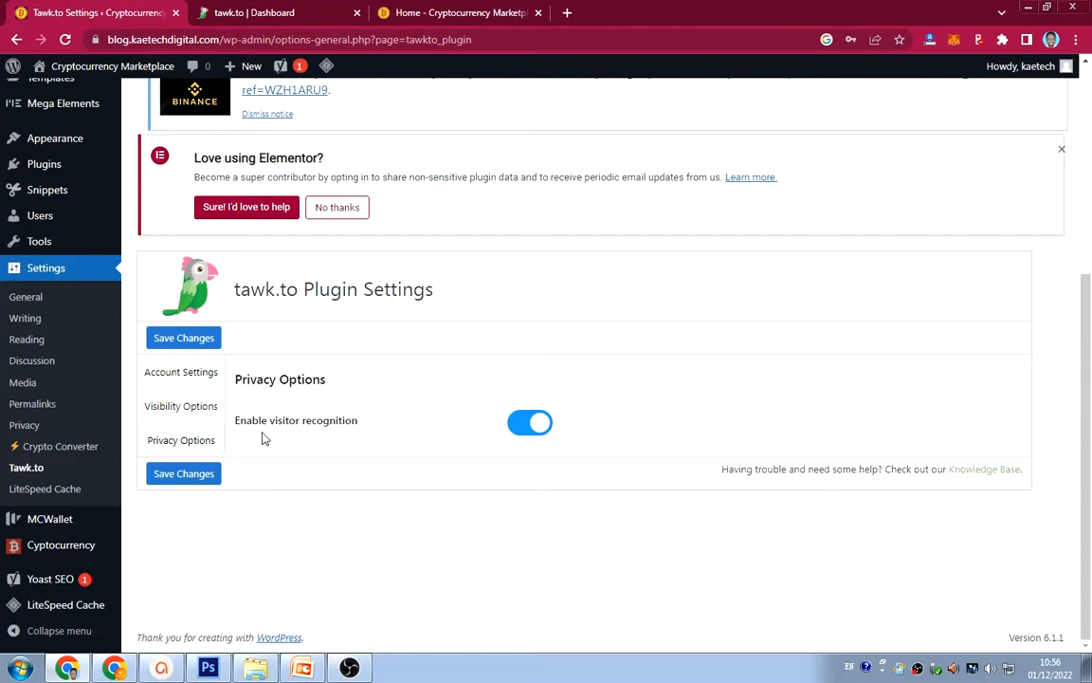
{"action": "left_click", "coordinate": [193, 376]}
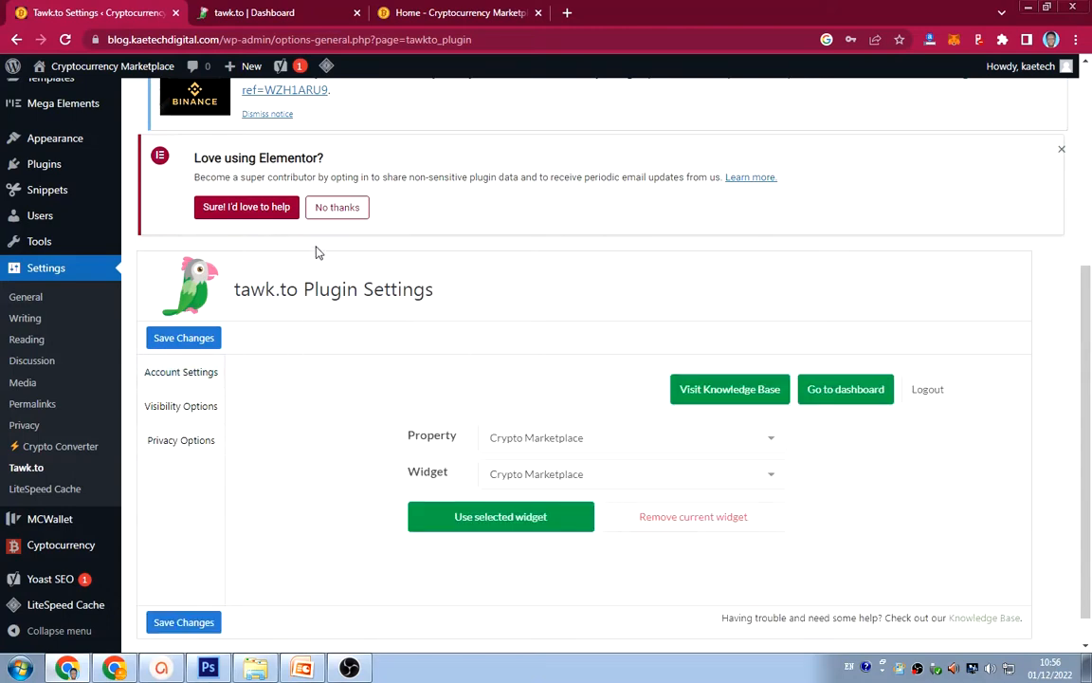
Purge all LiteSpeed caches from the site's home page and check the reloaded page for the chat widget
{"action": "left_click", "coordinate": [381, 12]}
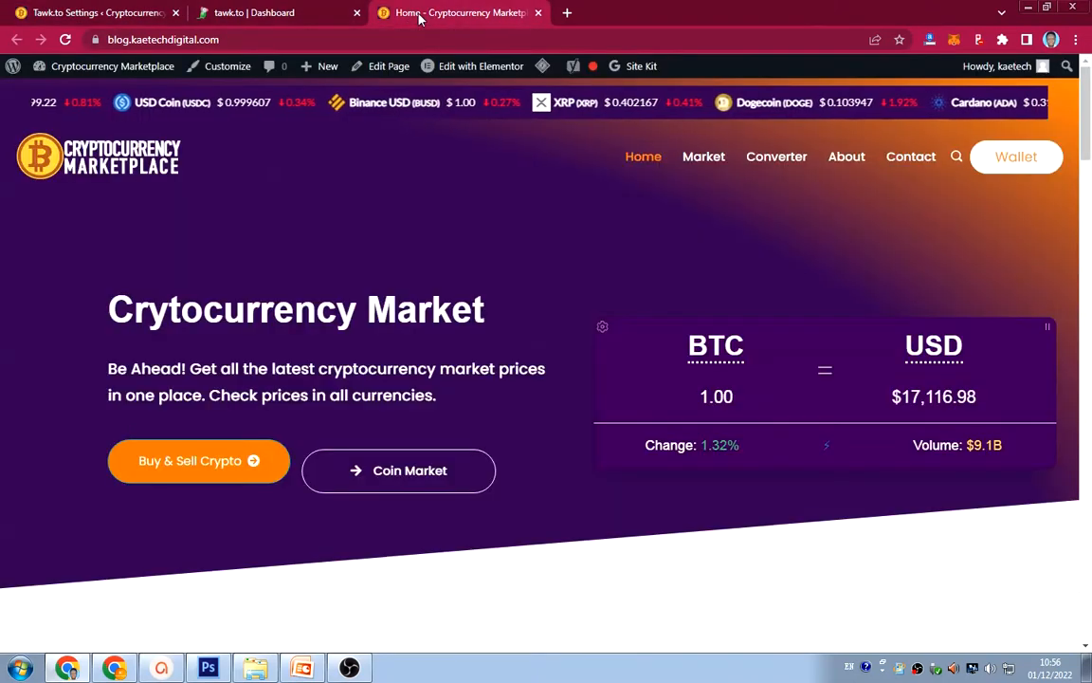
{"action": "mouse_move", "coordinate": [543, 66]}
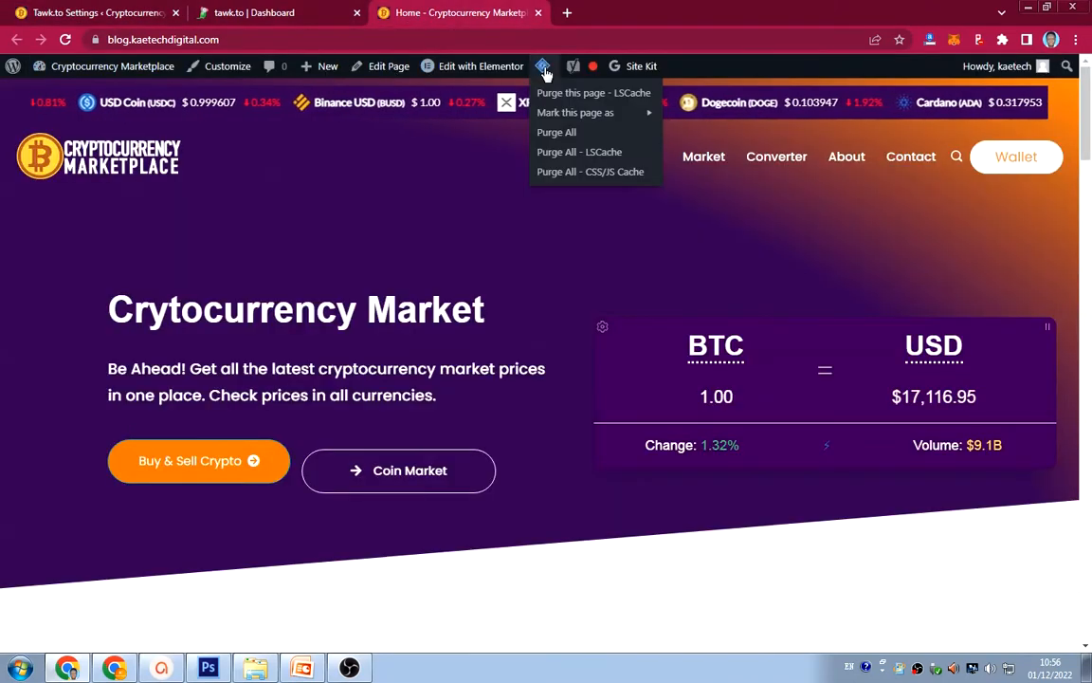
{"action": "left_click", "coordinate": [555, 136]}
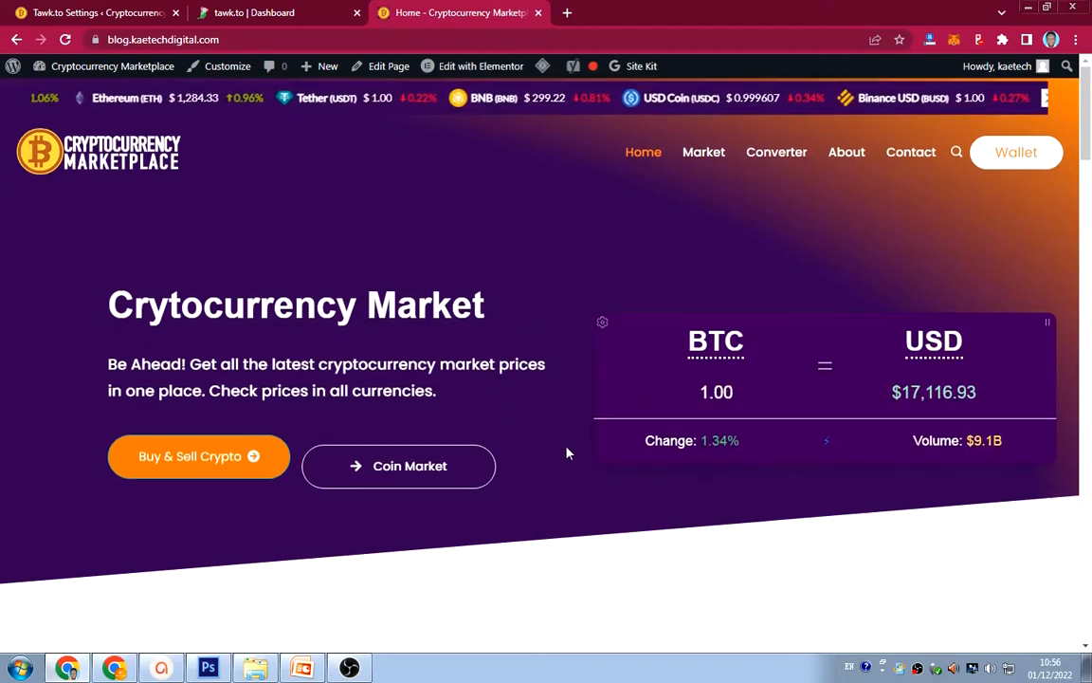
{"action": "scroll", "coordinate": [566, 451], "scroll_direction": "down", "scroll_amount": 4}
{"action": "scroll", "coordinate": [566, 451], "scroll_direction": "up", "scroll_amount": 4}
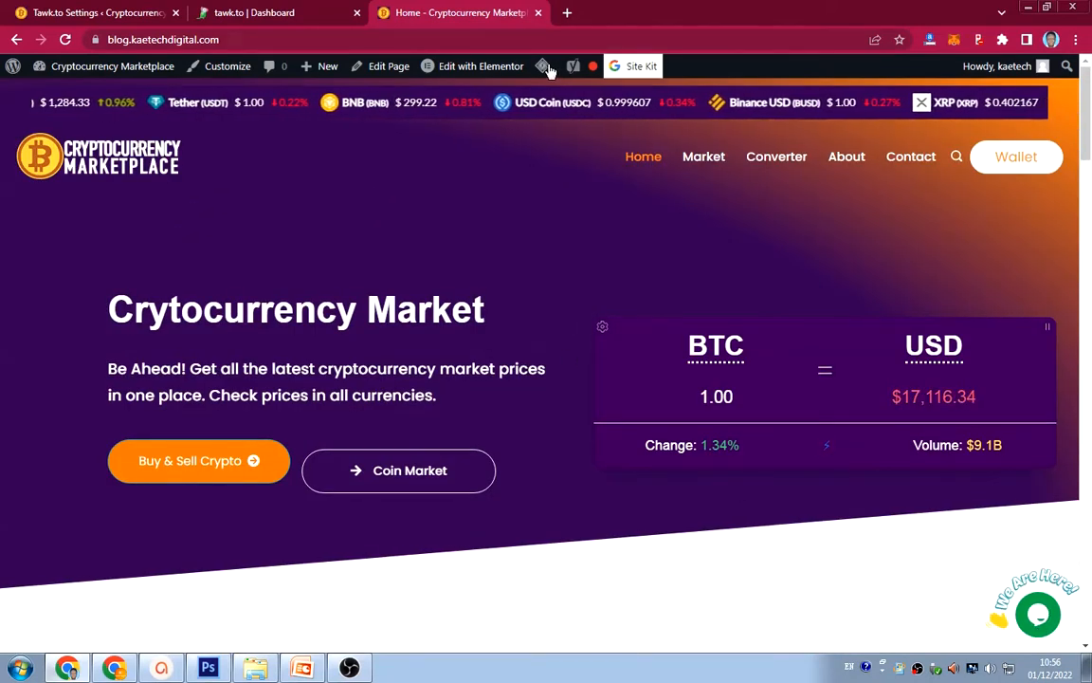
{"action": "mouse_move", "coordinate": [543, 66]}
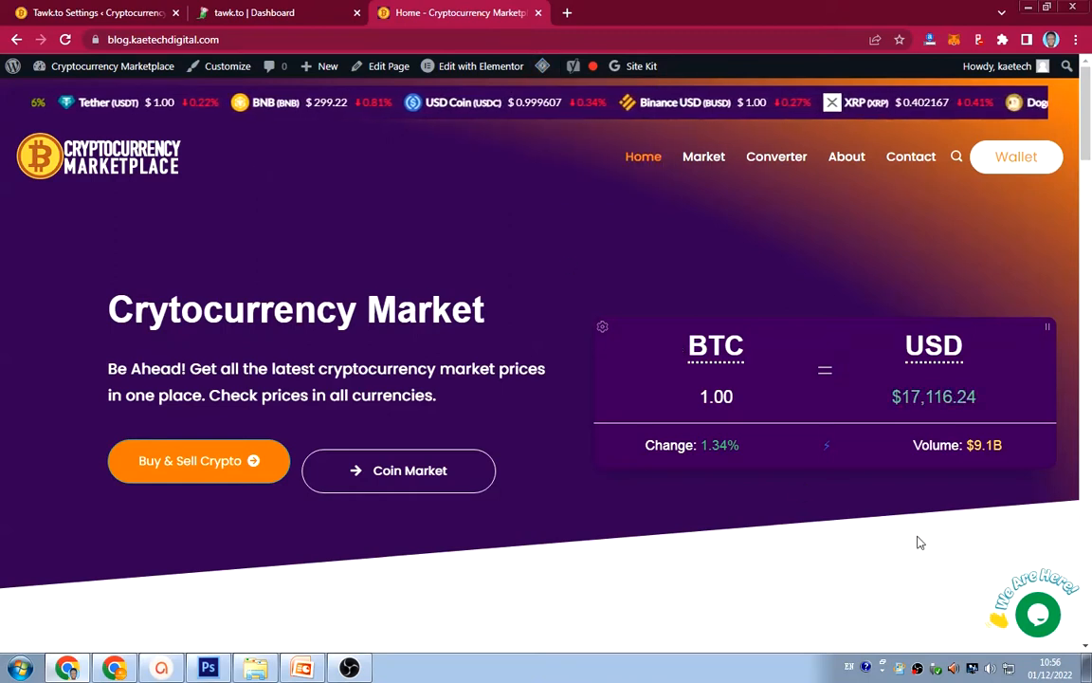
Examine the chat widget's conversation window on the home page, and dismiss the welcome message
{"action": "mouse_move", "coordinate": [1041, 603]}
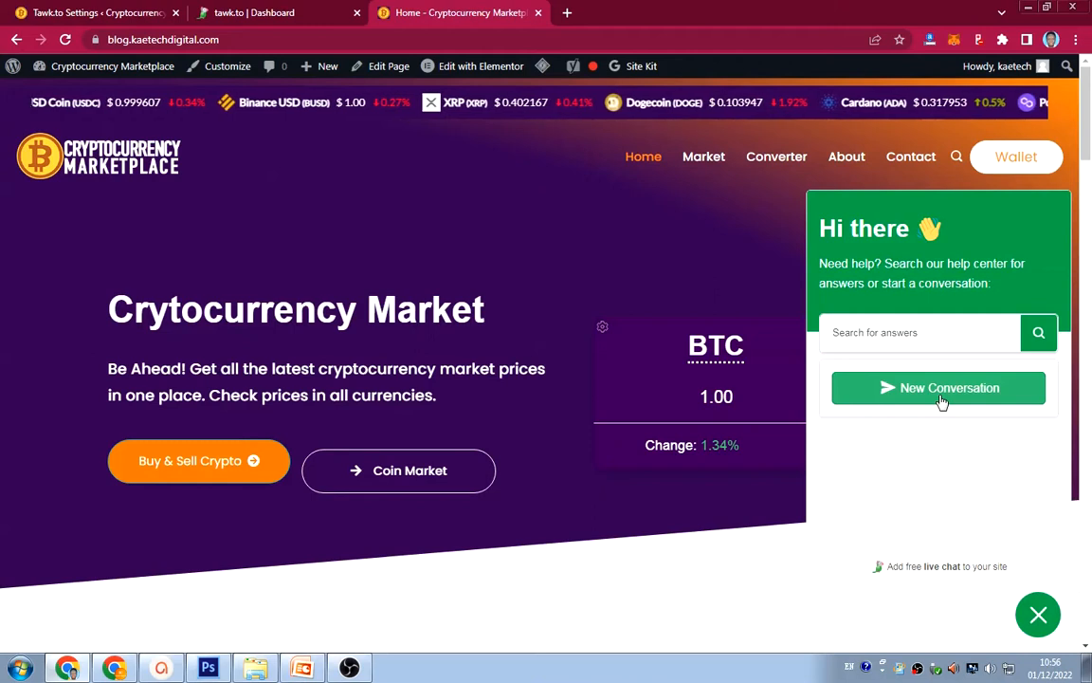
{"action": "left_click", "coordinate": [1039, 614]}
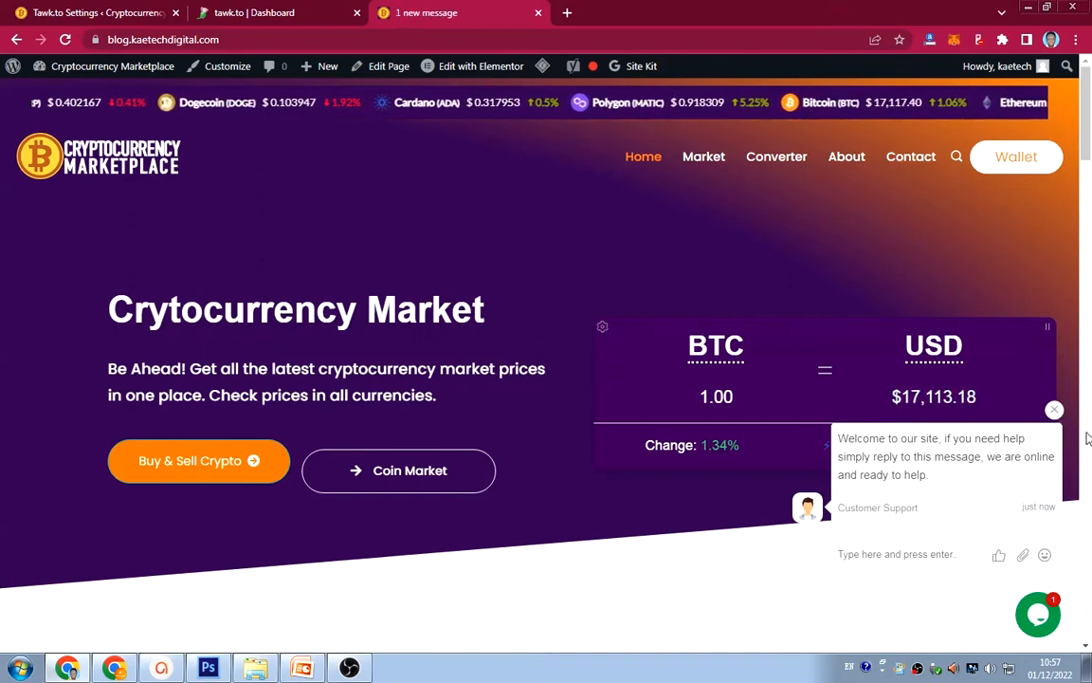
{"action": "left_click", "coordinate": [1055, 410]}
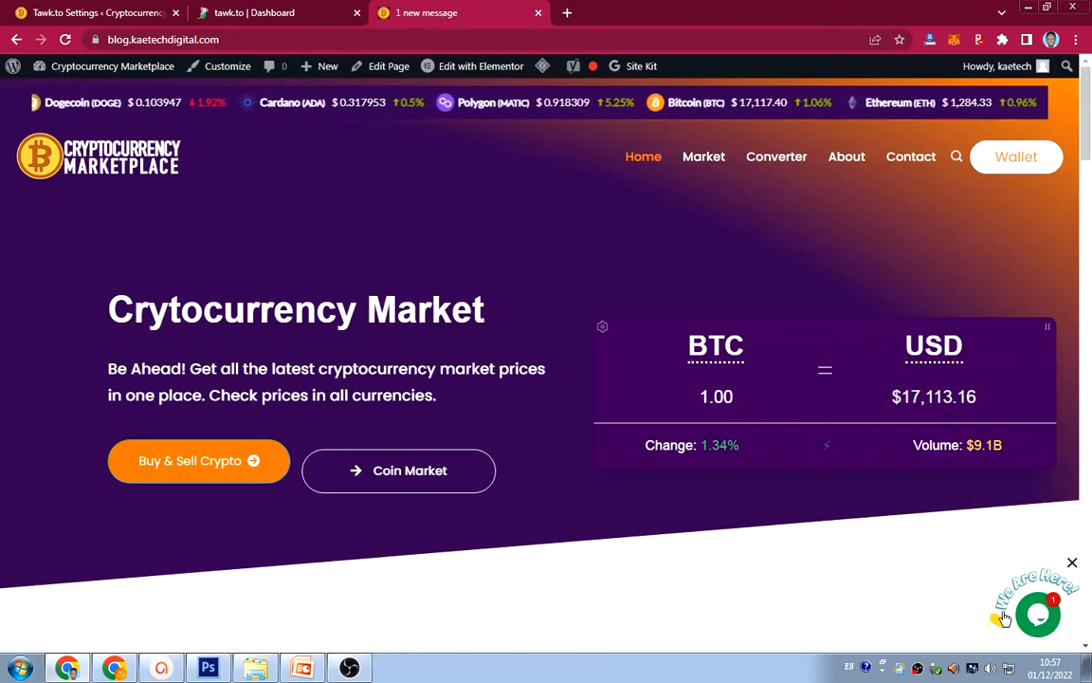
Compare the tawk.to dashboard with the chat widget on the site's home page, ending on the dashboard
{"action": "left_click", "coordinate": [290, 13]}
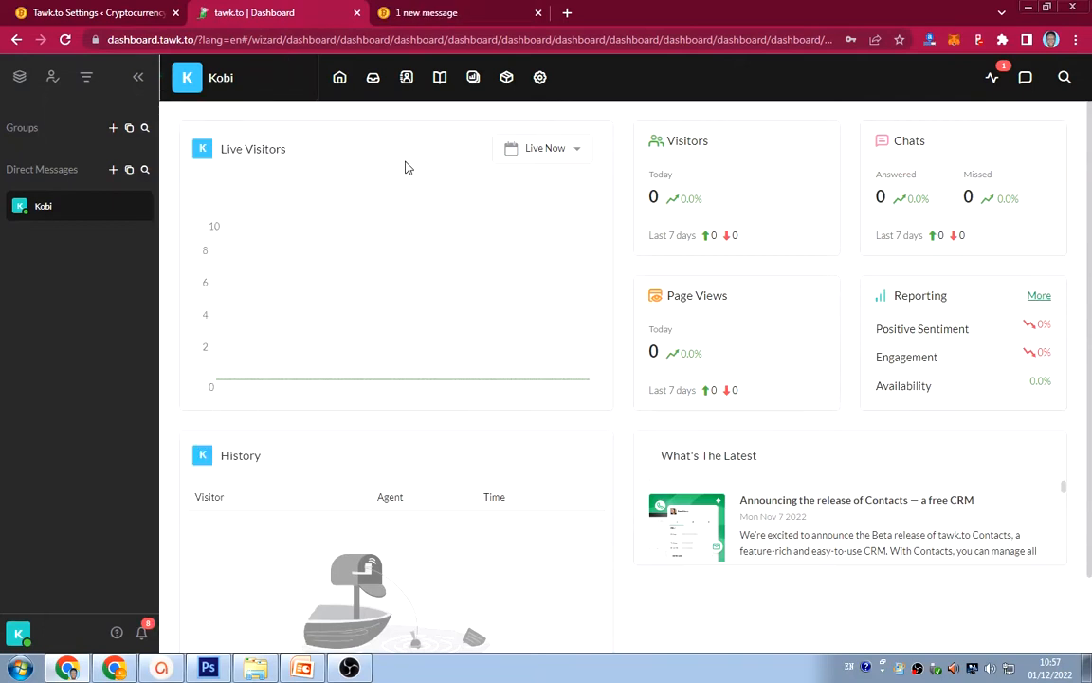
{"action": "left_click", "coordinate": [433, 13]}
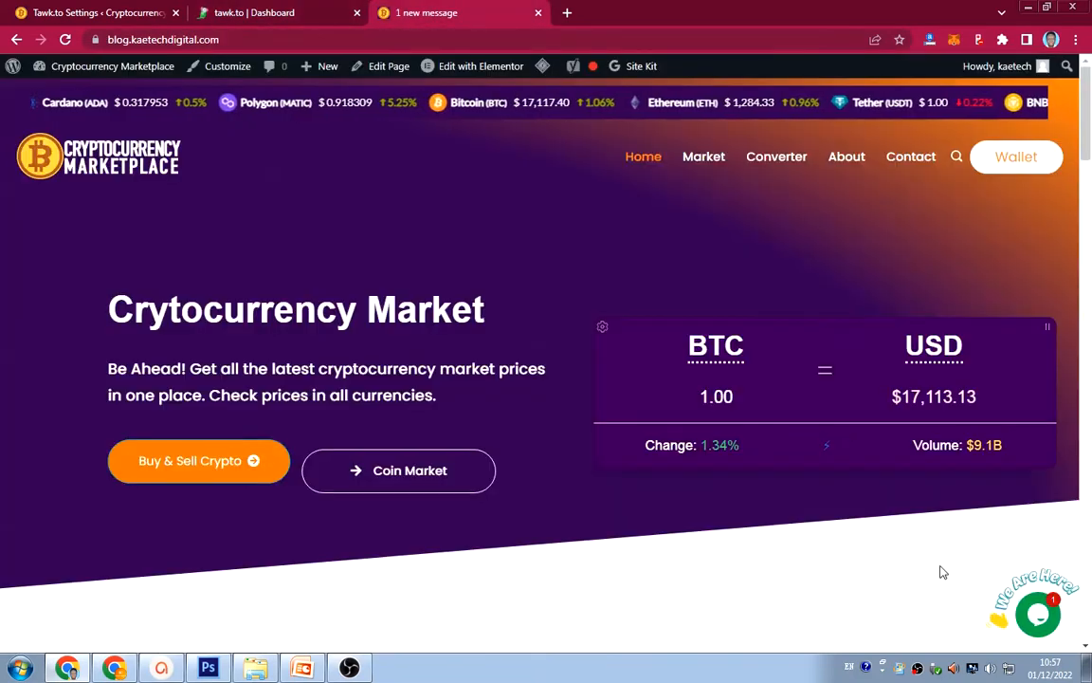
{"action": "left_click", "coordinate": [236, 13]}
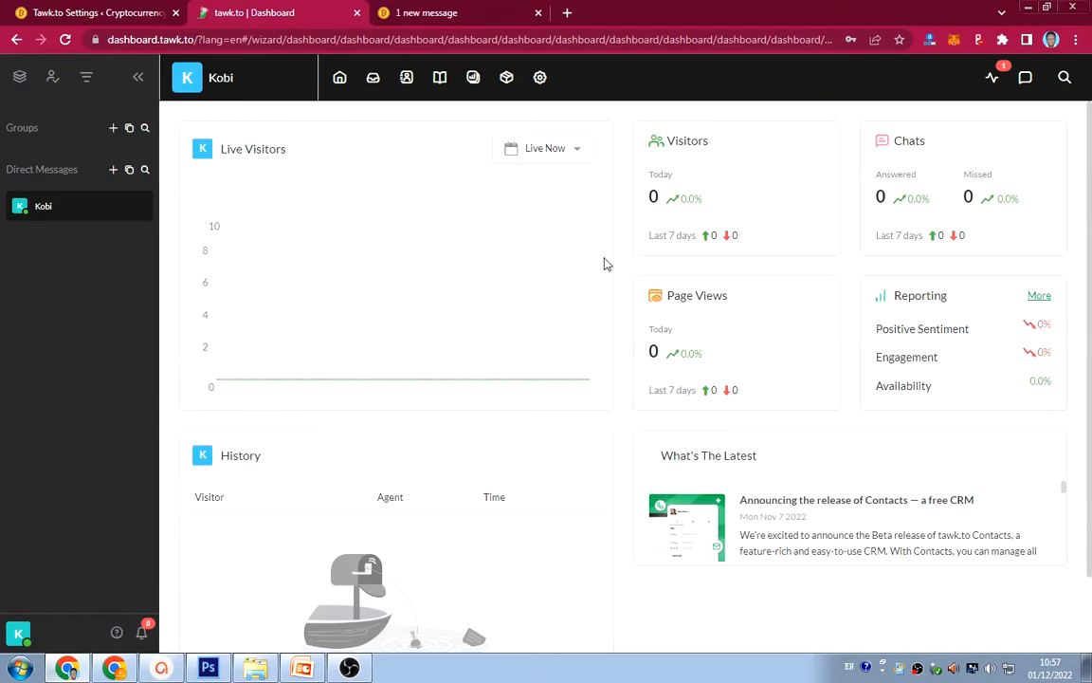
{"action": "left_click", "coordinate": [467, 16]}
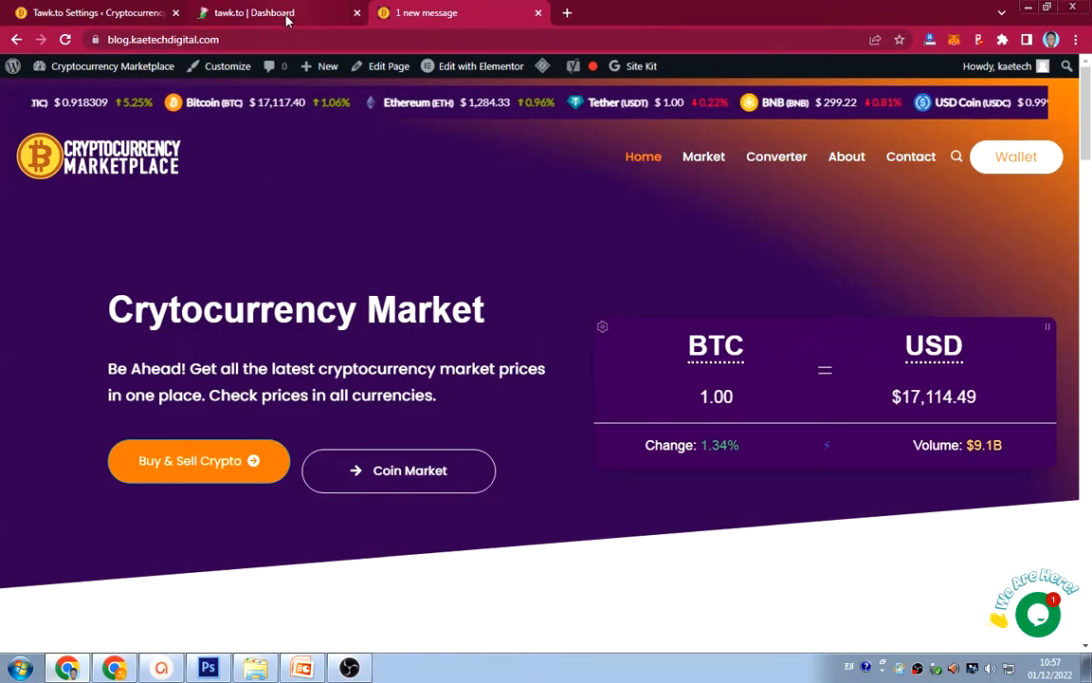
{"action": "left_click", "coordinate": [287, 18]}
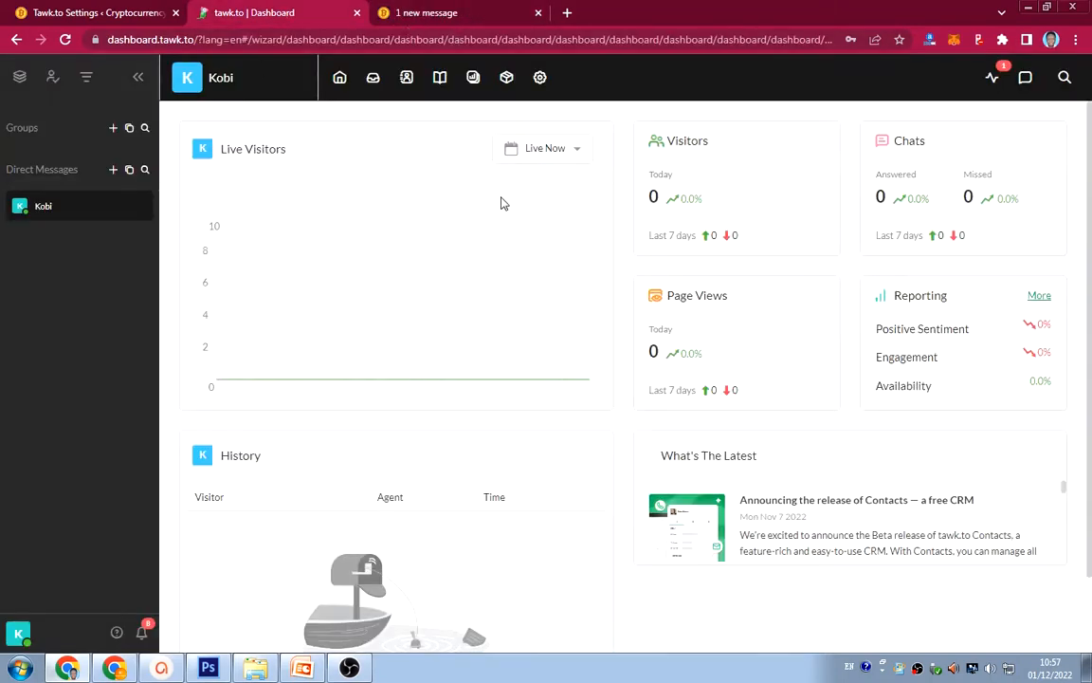
Glance at the live home page, and open the Crypto Marketplace property's chat widget settings in the tawk.to administration area
{"action": "left_click", "coordinate": [470, 16]}
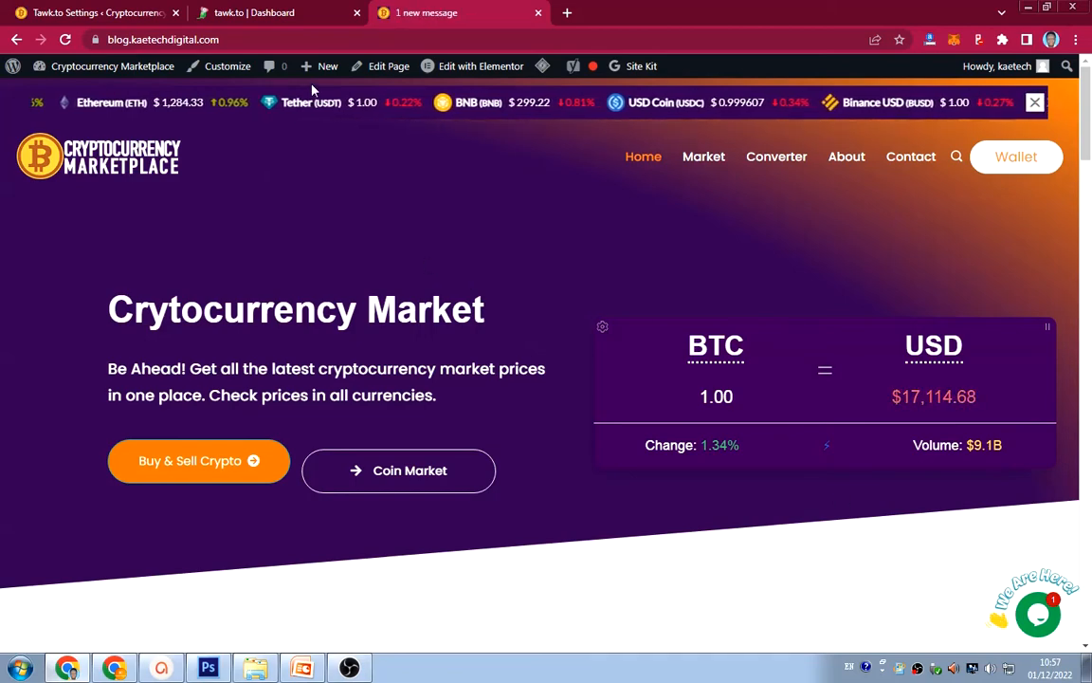
{"action": "left_click", "coordinate": [272, 14]}
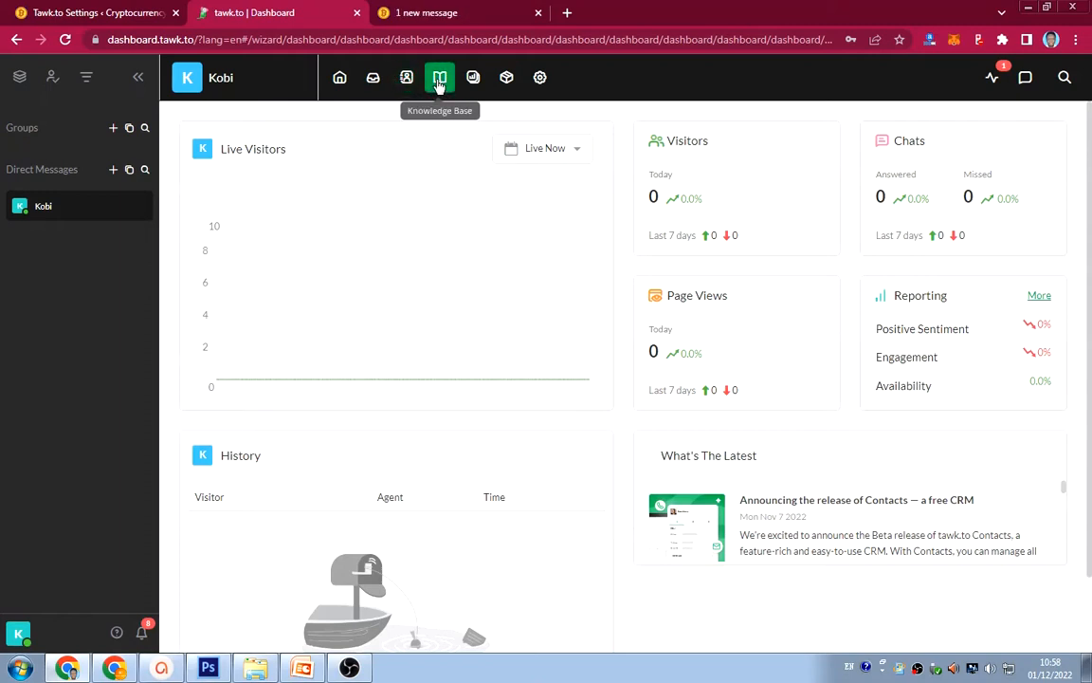
{"action": "left_click", "coordinate": [540, 79]}
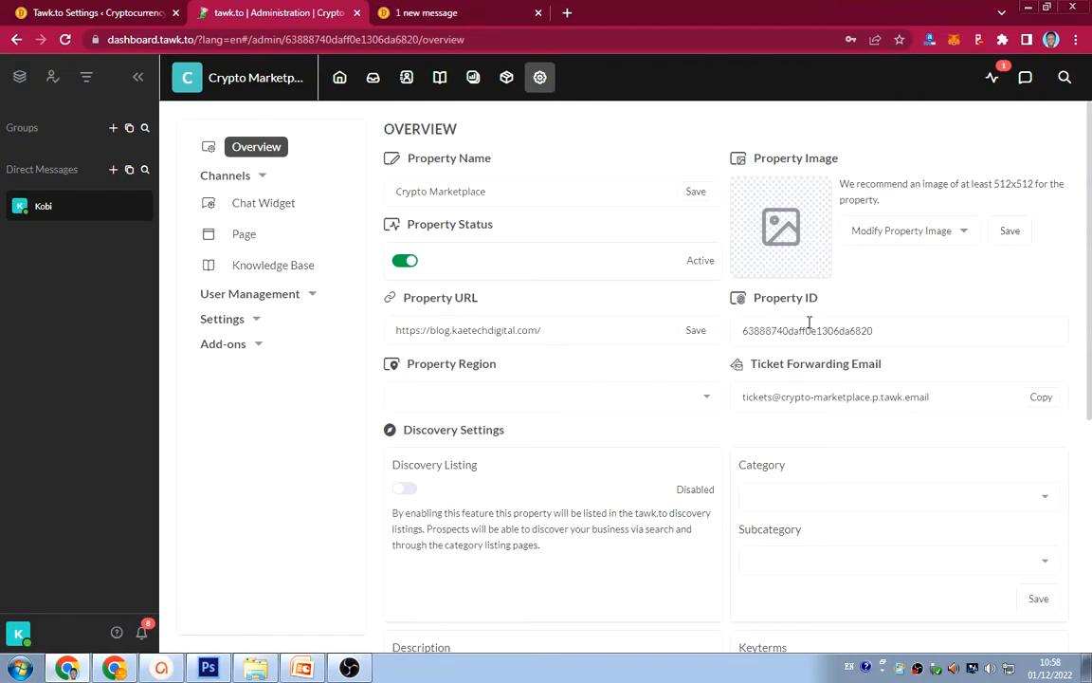
{"action": "left_click", "coordinate": [271, 207]}
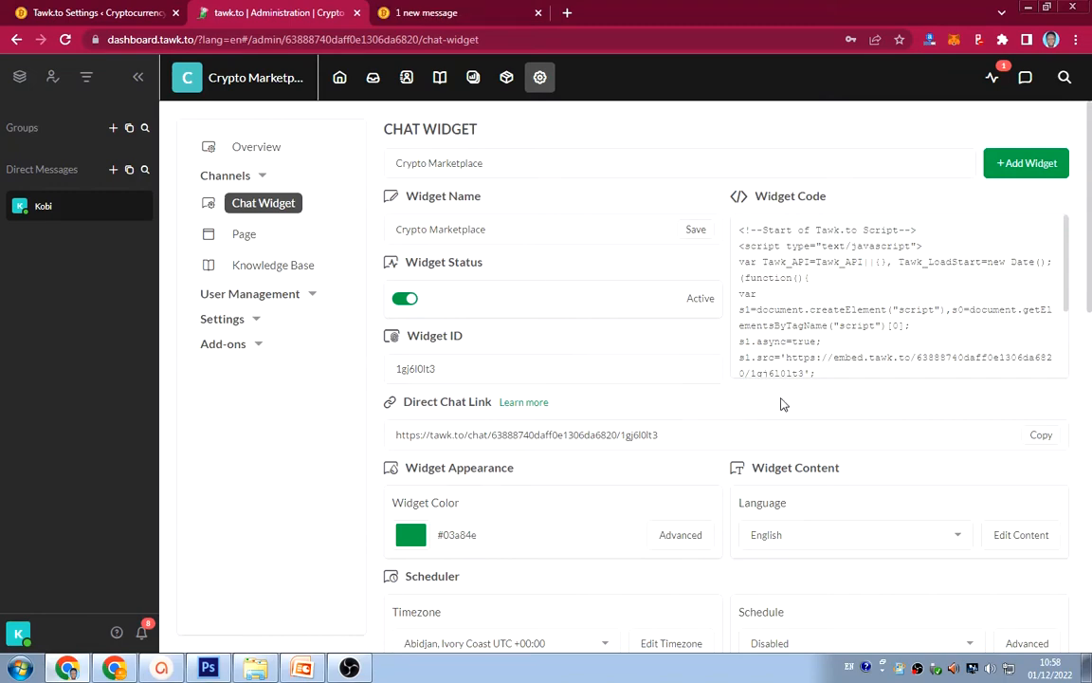
{"action": "scroll", "coordinate": [773, 406], "scroll_direction": "down", "scroll_amount": 1}
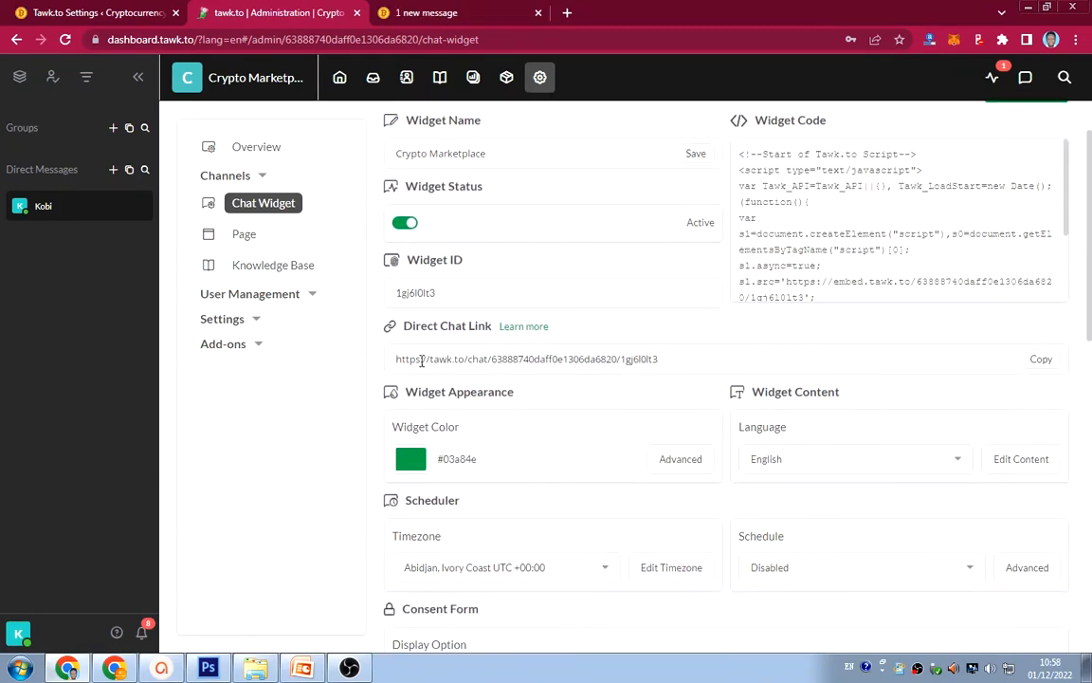
Compare the chat widget on the home page with its advanced appearance options, leaving those options without saving
{"action": "left_click", "coordinate": [435, 14]}
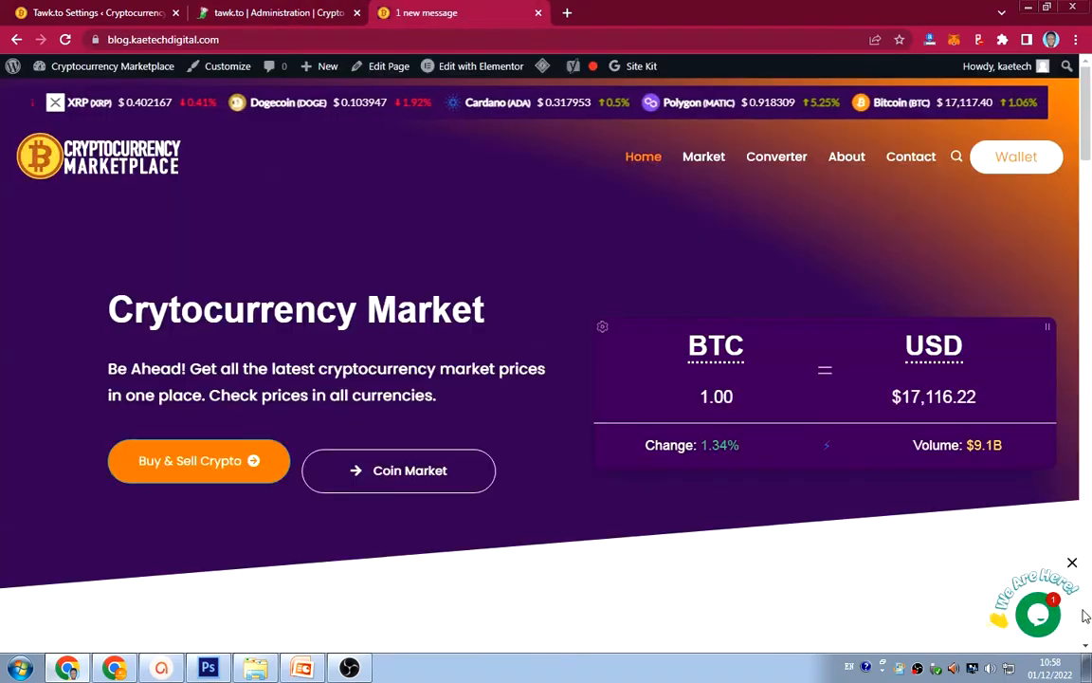
{"action": "left_click", "coordinate": [300, 15]}
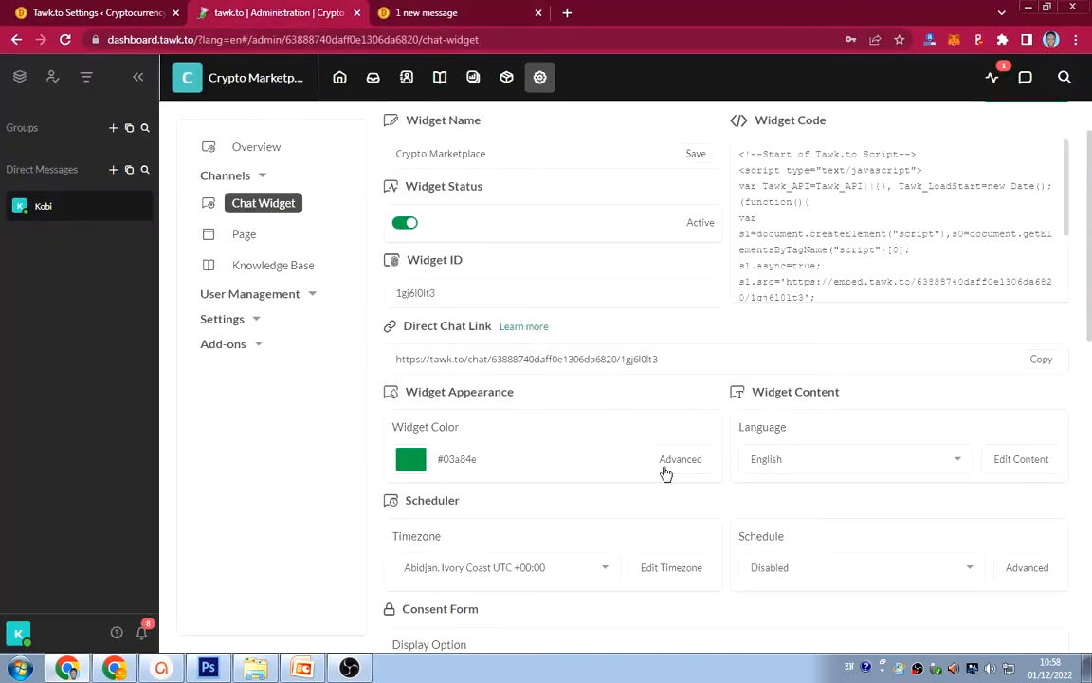
{"action": "left_click", "coordinate": [549, 434]}
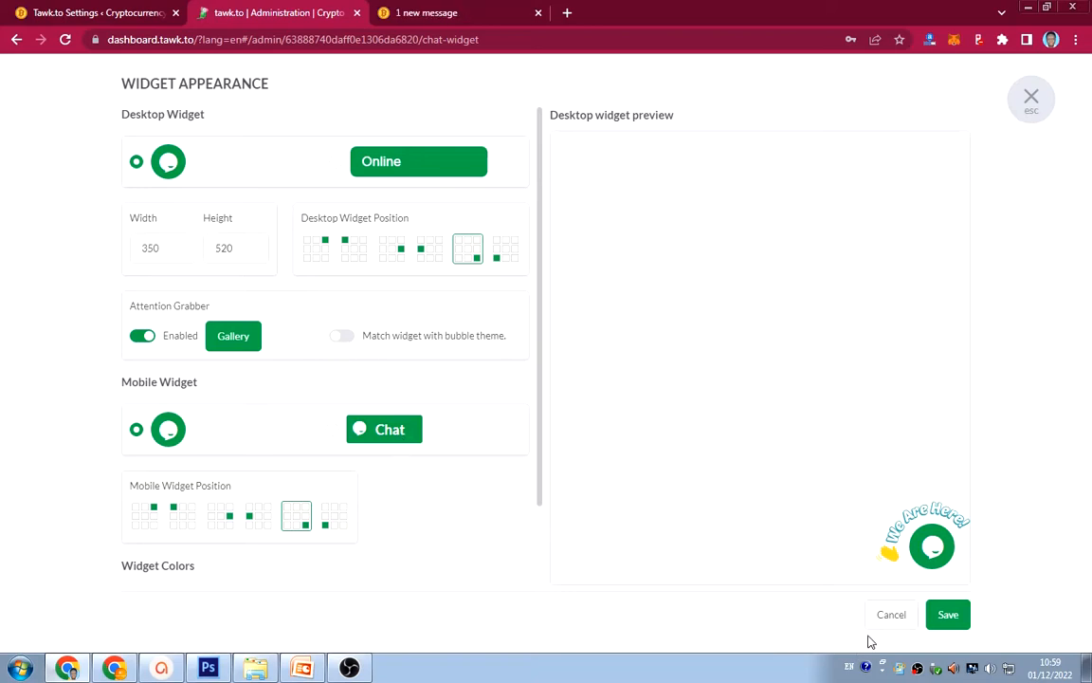
{"action": "left_click", "coordinate": [891, 614]}
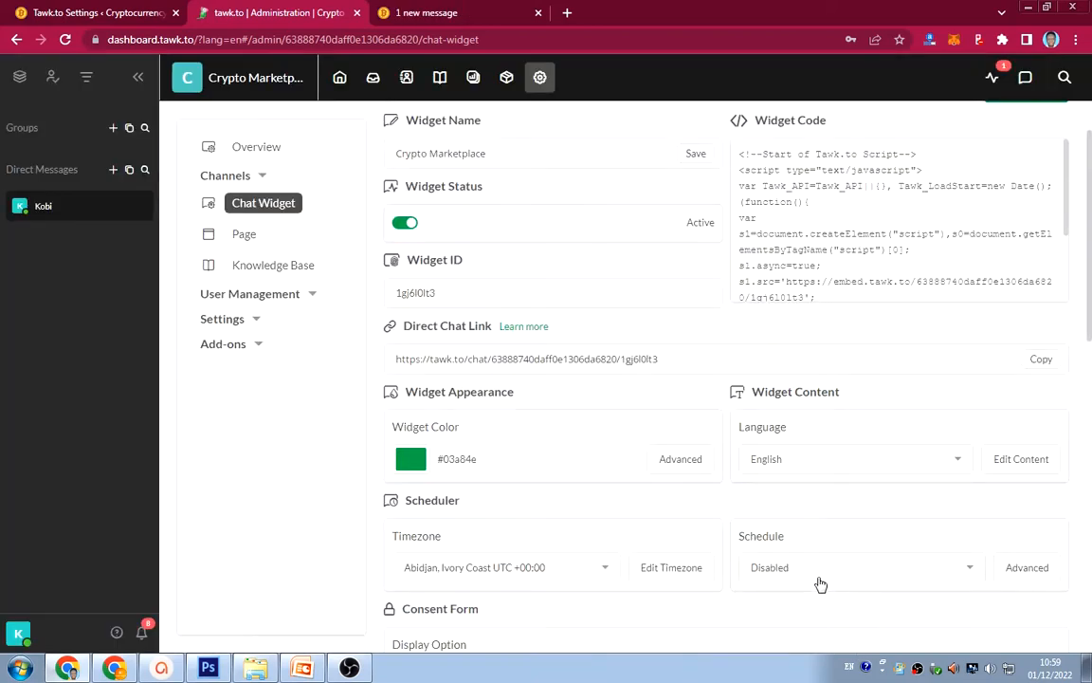
Set the chat widget's color to #d48a37
{"action": "left_click", "coordinate": [414, 460]}
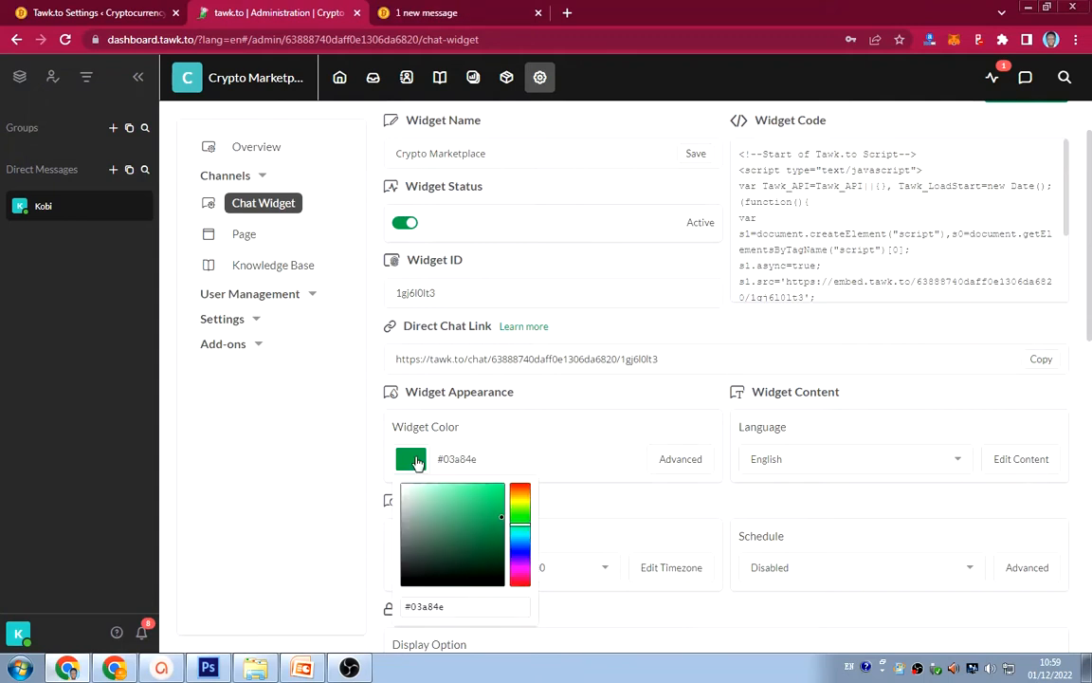
{"action": "double_click", "coordinate": [457, 608]}
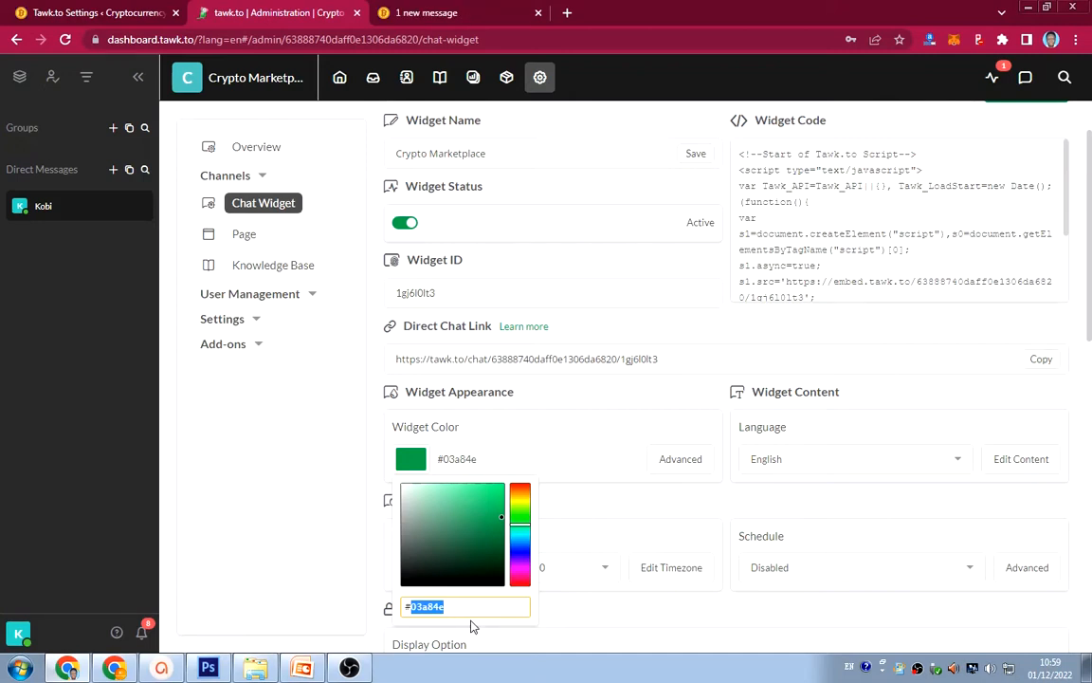
{"action": "type", "text": "d48a37"}
{"action": "left_click", "coordinate": [420, 466]}
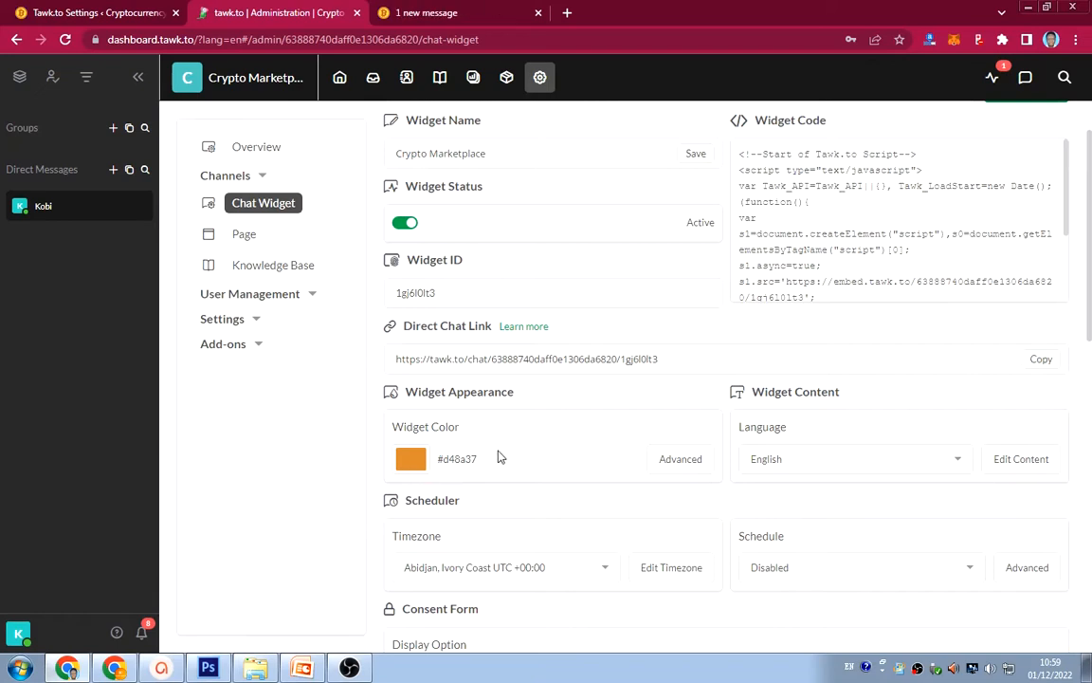
Reload the site's home page and check the color of the chat bubble and its conversation window
{"action": "left_click", "coordinate": [455, 12]}
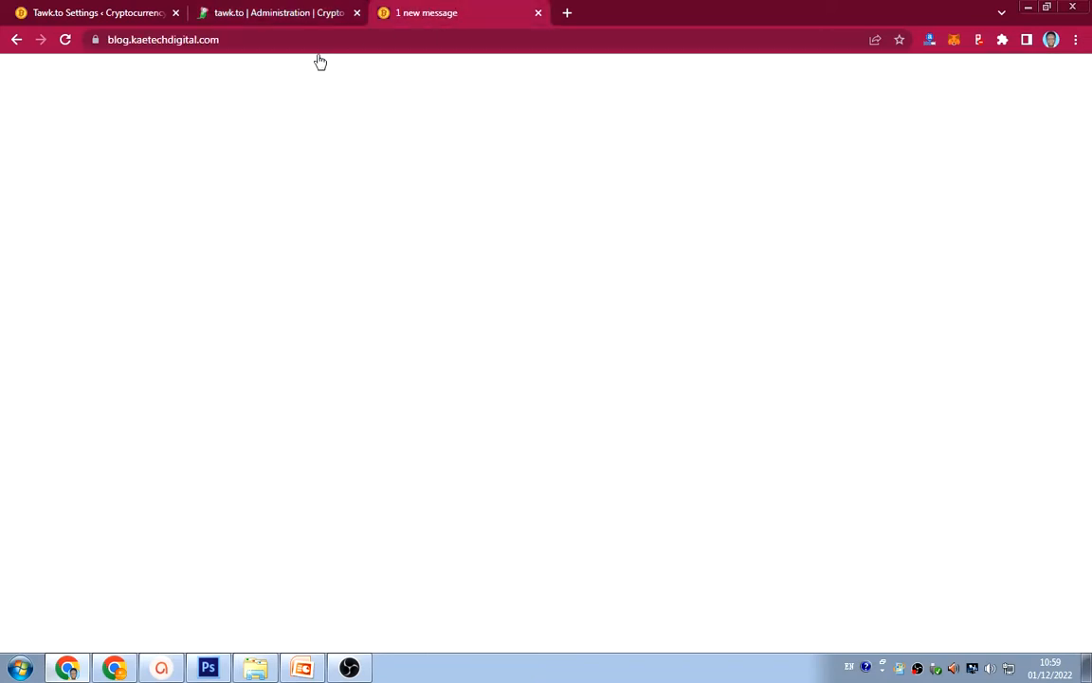
{"action": "left_click", "coordinate": [64, 39]}
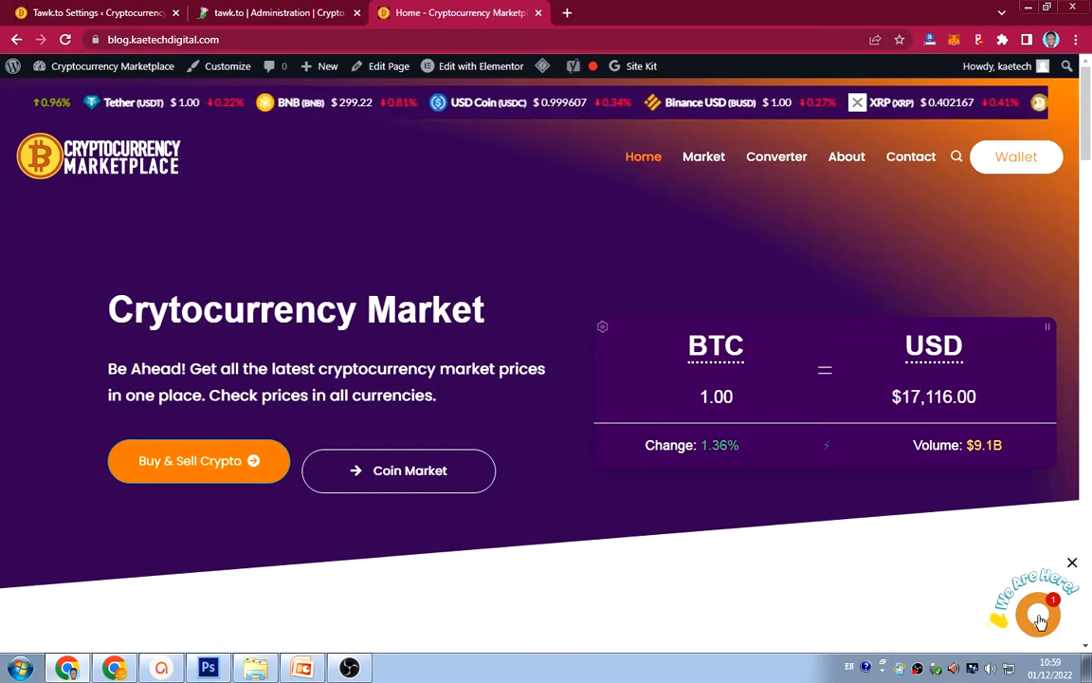
{"action": "left_click", "coordinate": [1040, 620]}
{"action": "left_click", "coordinate": [1020, 346]}
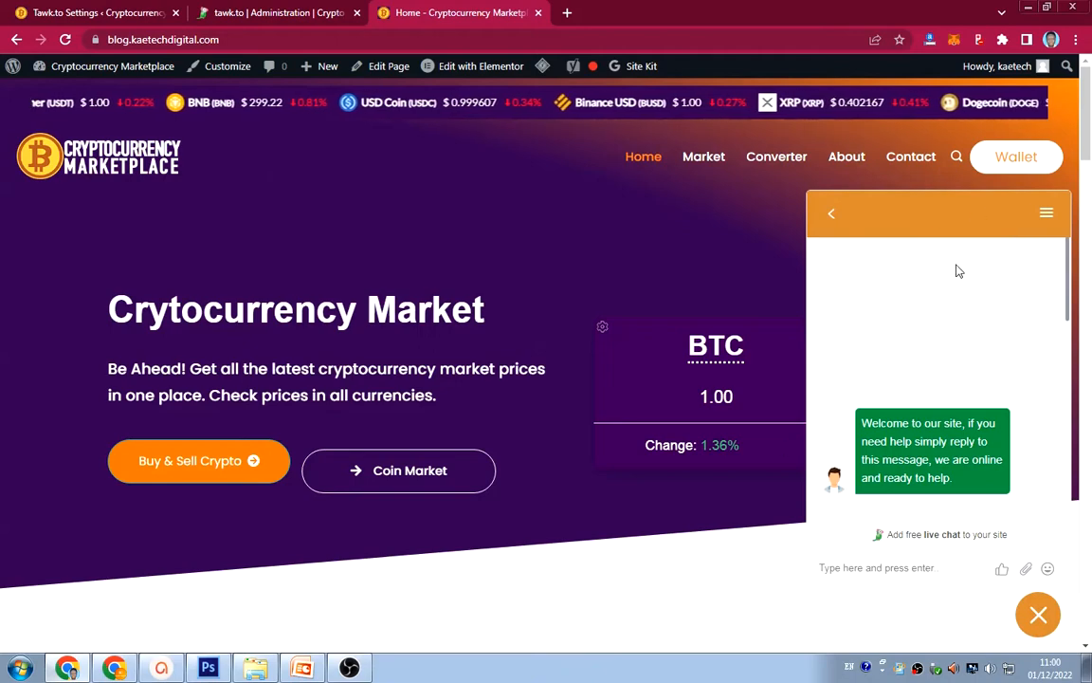
{"action": "left_click", "coordinate": [1039, 619]}
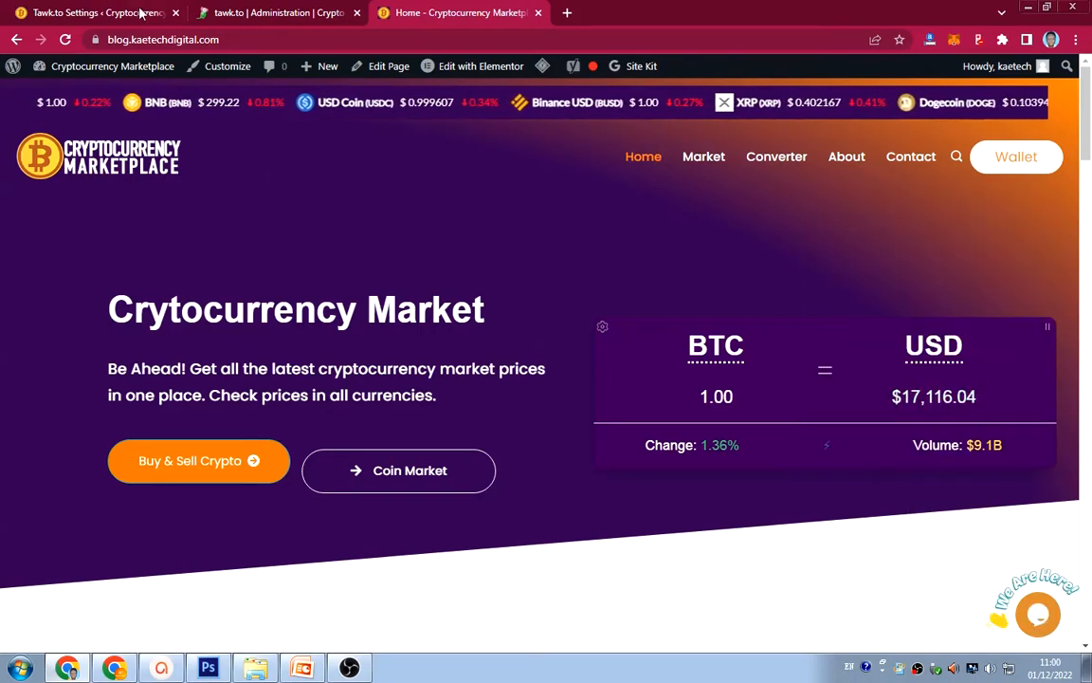
Return to the tawk.to chat widget settings and open the advanced widget appearance options
{"action": "left_click", "coordinate": [275, 13]}
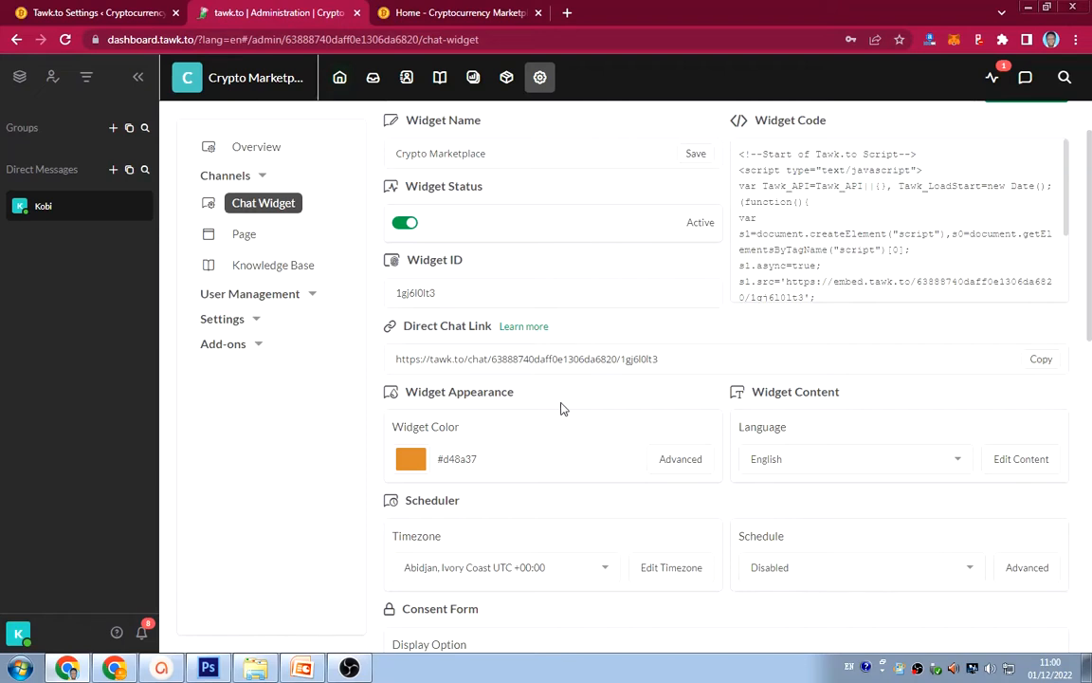
{"action": "scroll", "coordinate": [675, 407], "scroll_direction": "down", "scroll_amount": 2}
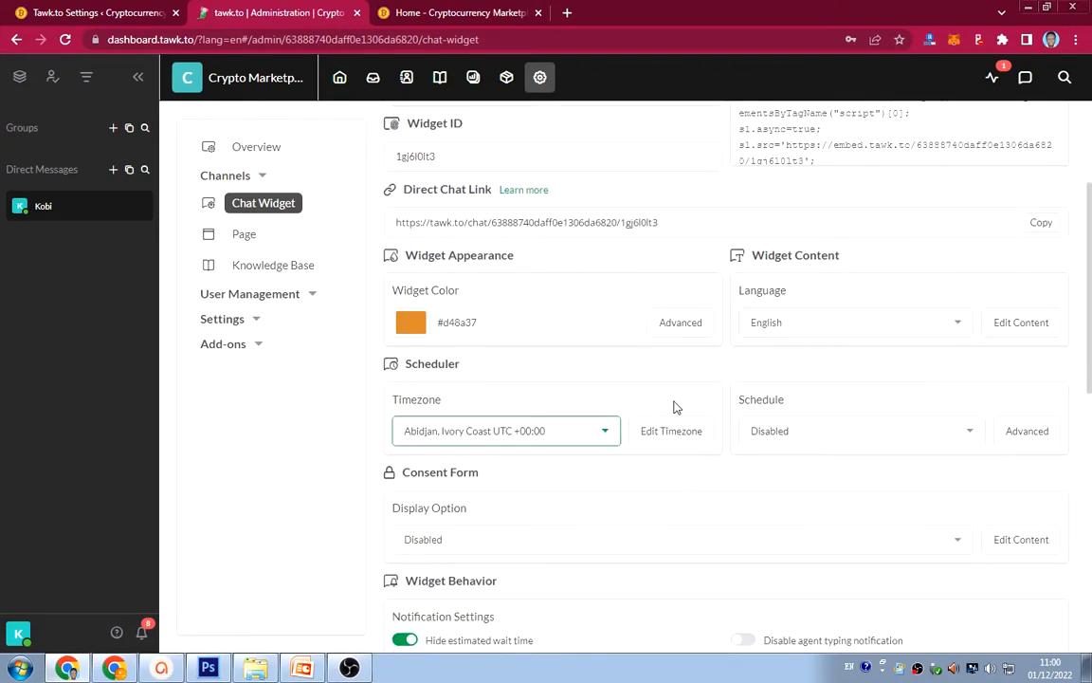
{"action": "left_click", "coordinate": [679, 309]}
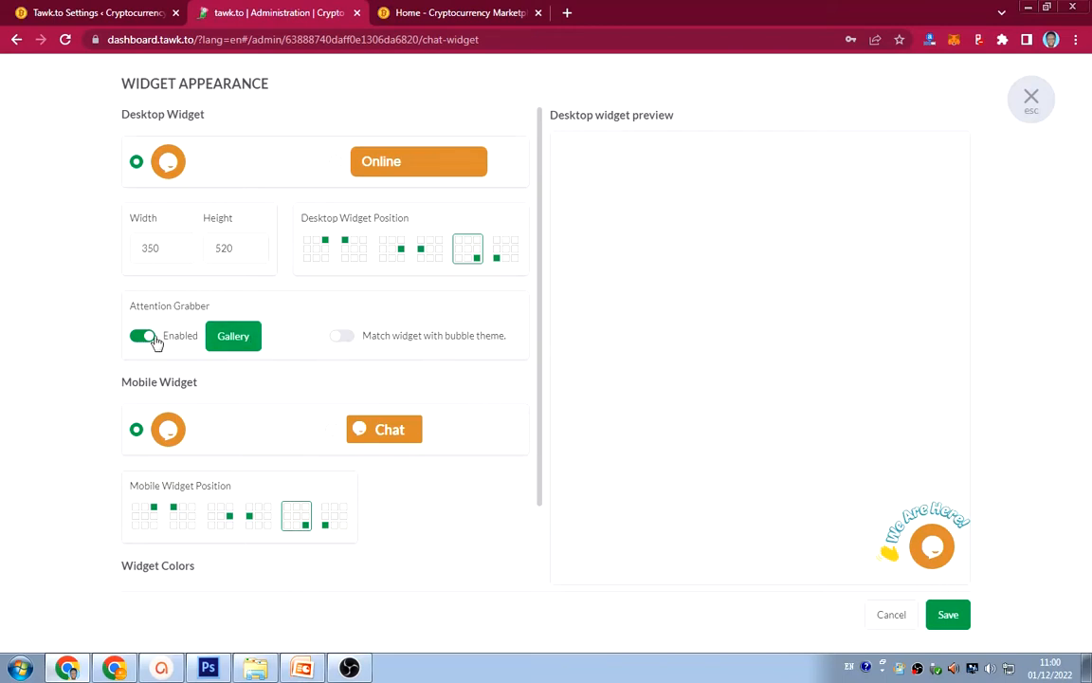
Try the "LET'S CHAT!" image with the orange bubble and the "A {24 \ 24} SERVICE" clock image as attention grabbers
{"action": "left_click", "coordinate": [234, 338]}
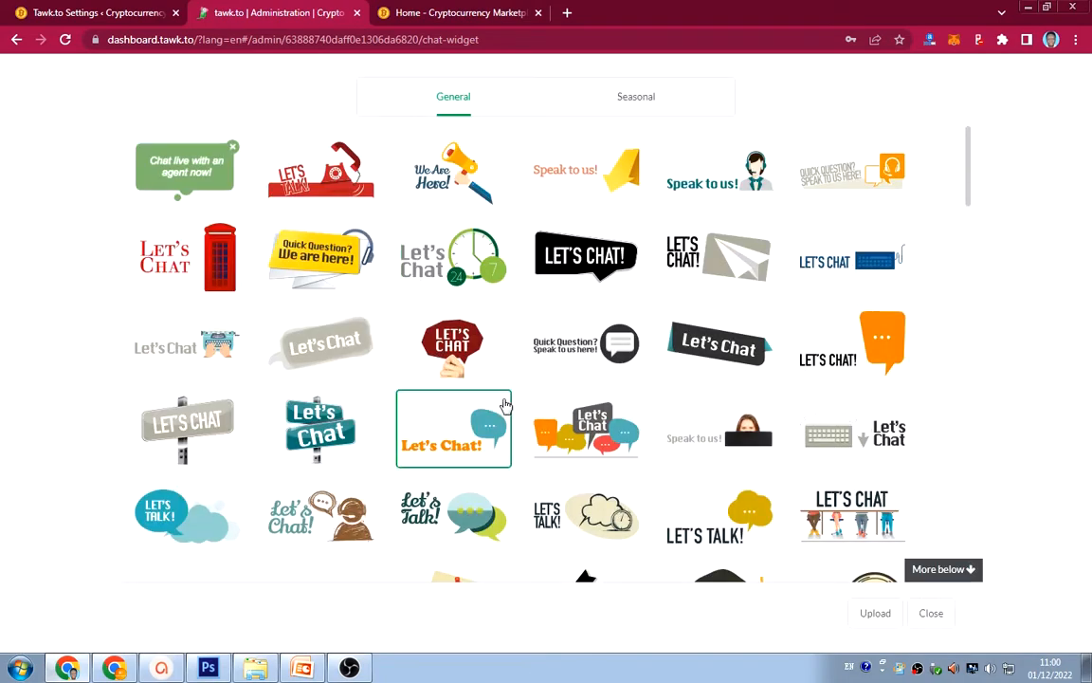
{"action": "left_click", "coordinate": [853, 351]}
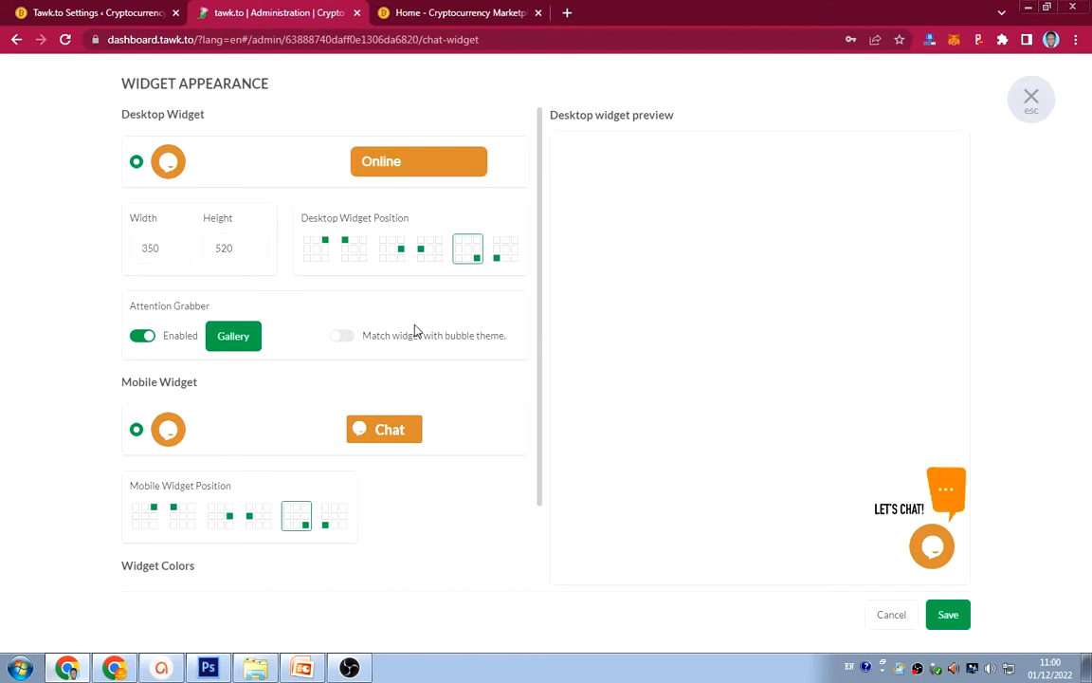
{"action": "left_click", "coordinate": [241, 340]}
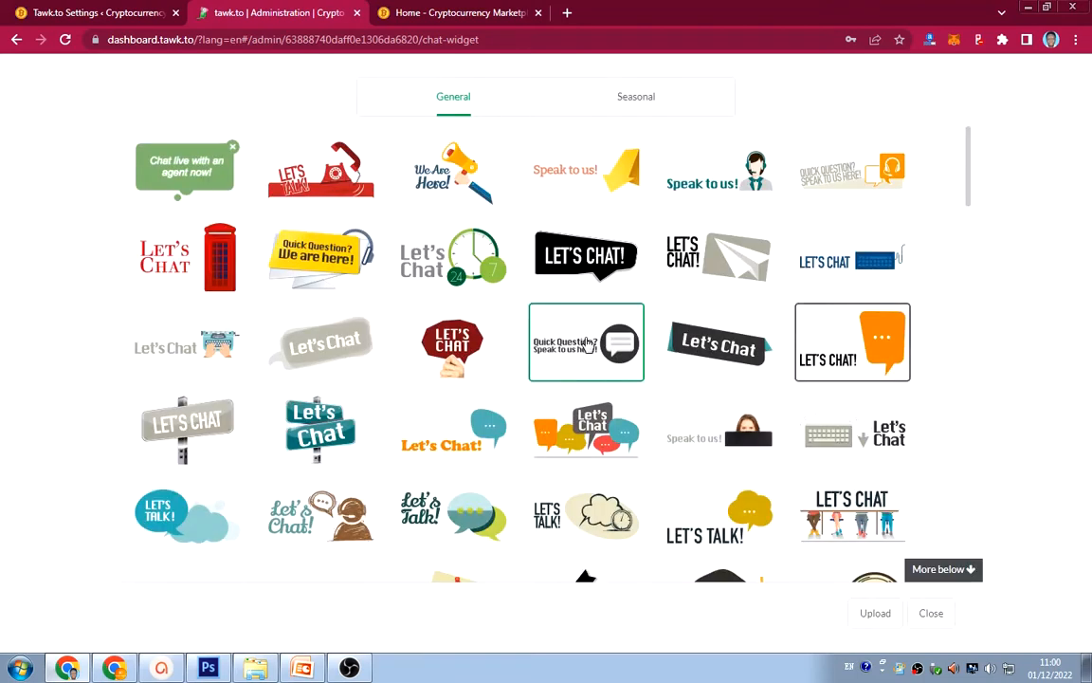
{"action": "scroll", "coordinate": [588, 346], "scroll_direction": "down", "scroll_amount": 1}
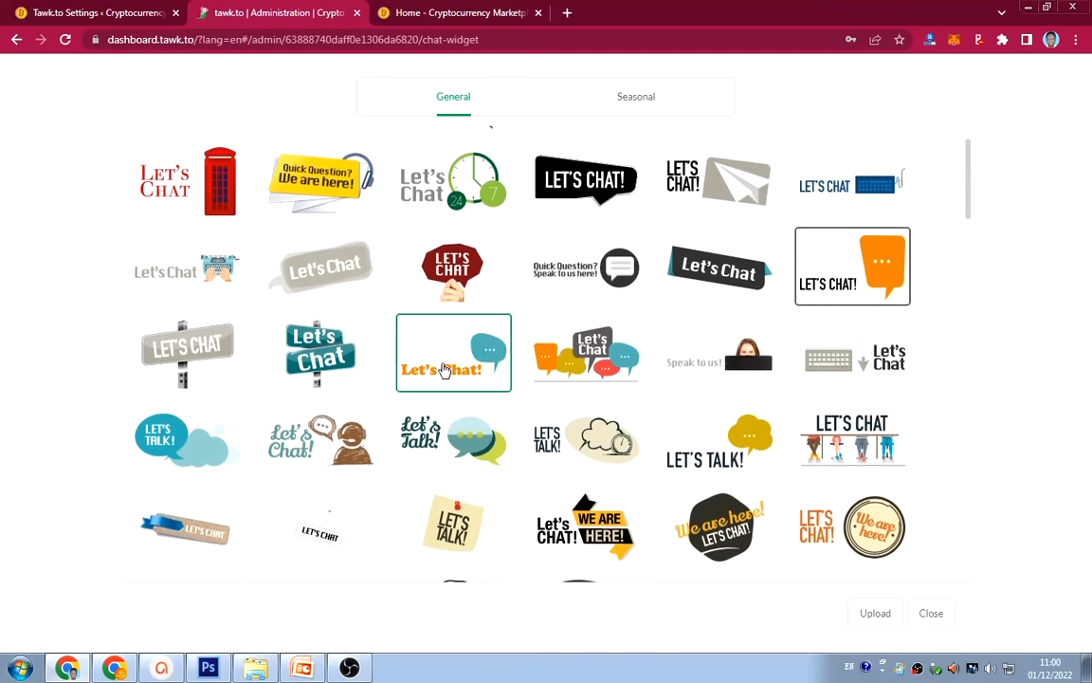
{"action": "scroll", "coordinate": [464, 363], "scroll_direction": "down", "scroll_amount": 3}
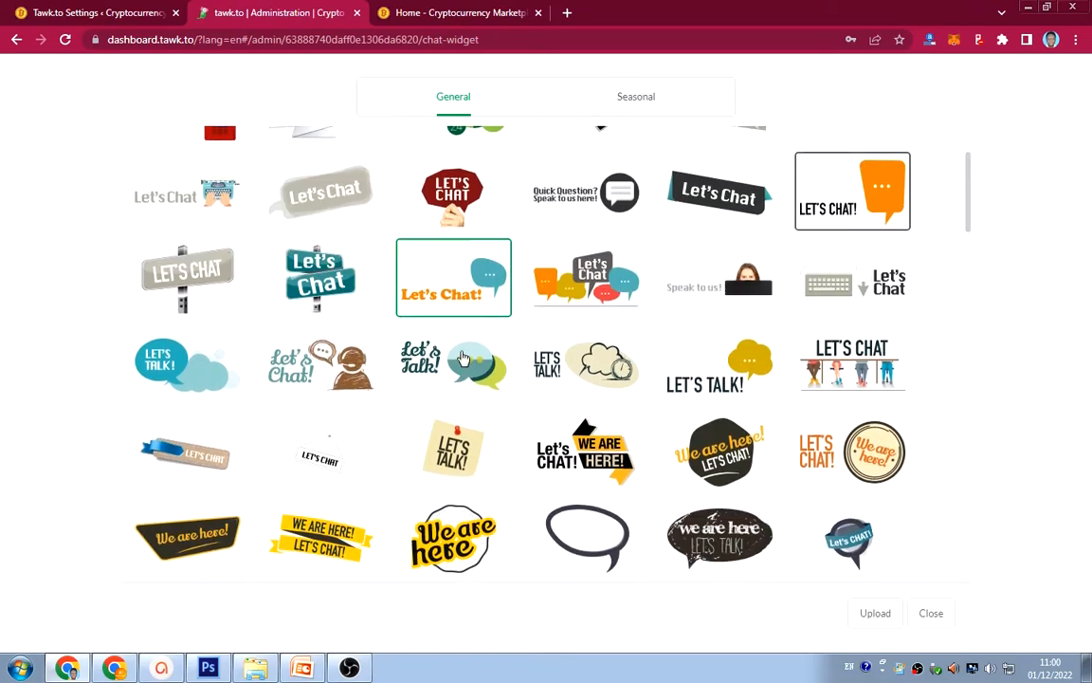
{"action": "scroll", "coordinate": [463, 356], "scroll_direction": "down", "scroll_amount": 5}
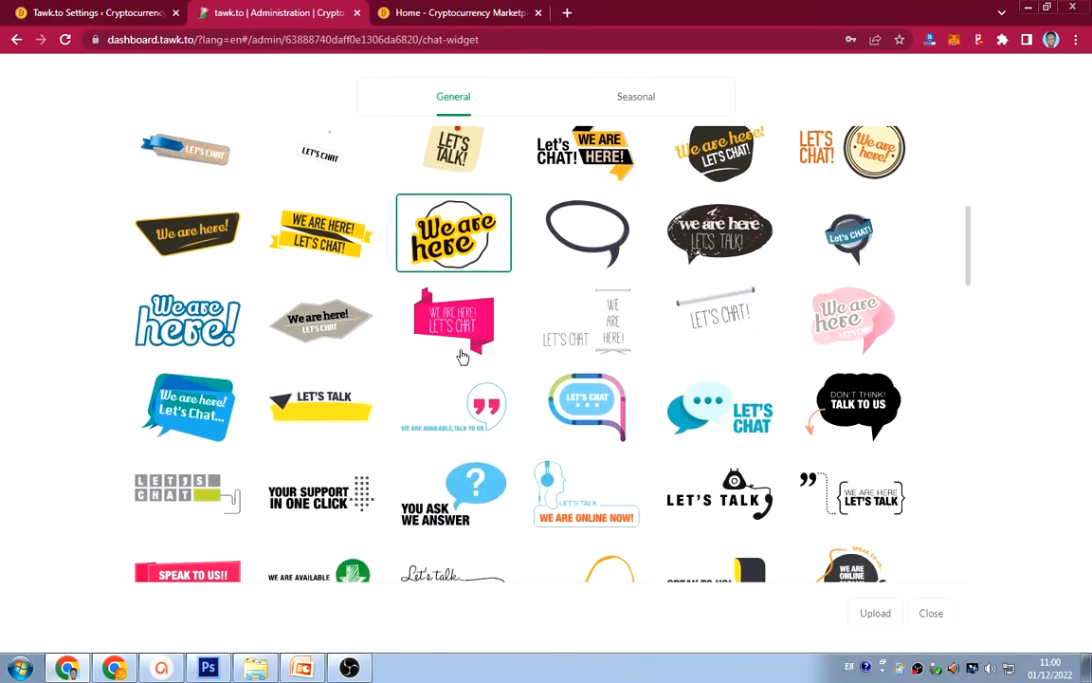
{"action": "scroll", "coordinate": [463, 356], "scroll_direction": "down", "scroll_amount": 2}
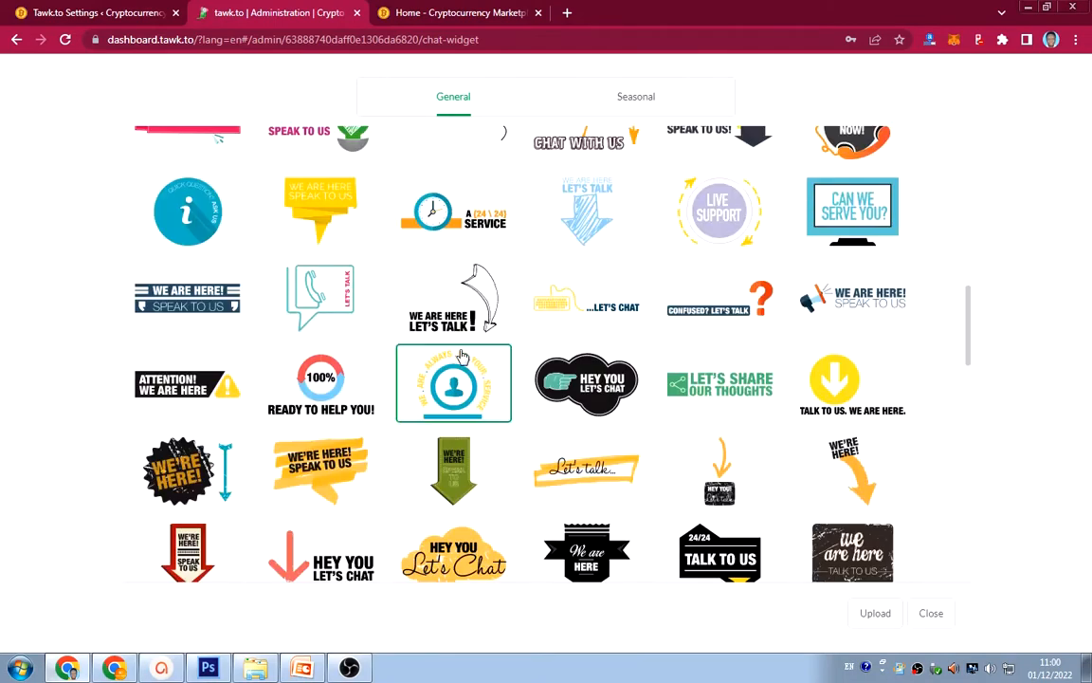
{"action": "scroll", "coordinate": [462, 355], "scroll_direction": "down", "scroll_amount": 4}
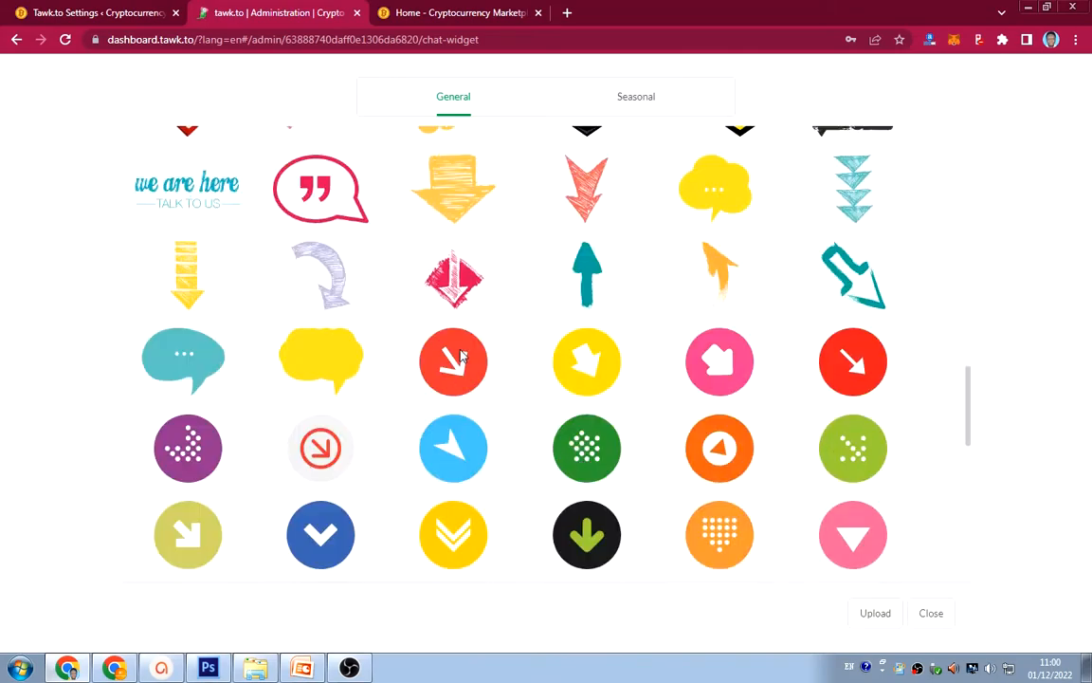
{"action": "scroll", "coordinate": [462, 355], "scroll_direction": "up", "scroll_amount": 4}
{"action": "scroll", "coordinate": [463, 355], "scroll_direction": "up", "scroll_amount": 3}
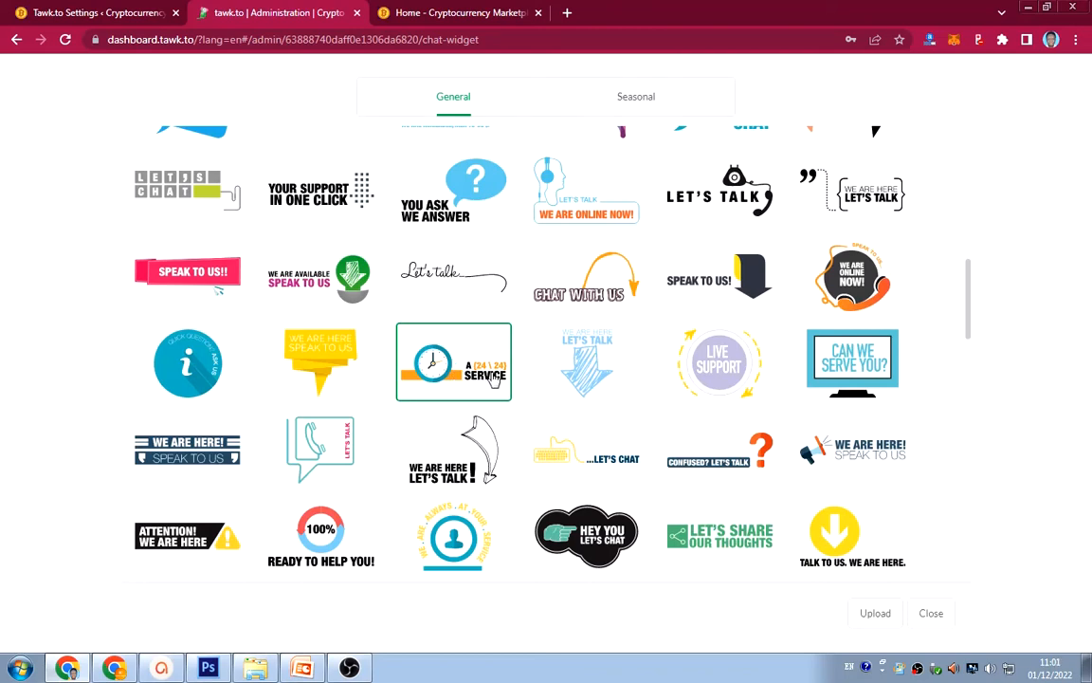
{"action": "left_click", "coordinate": [484, 379]}
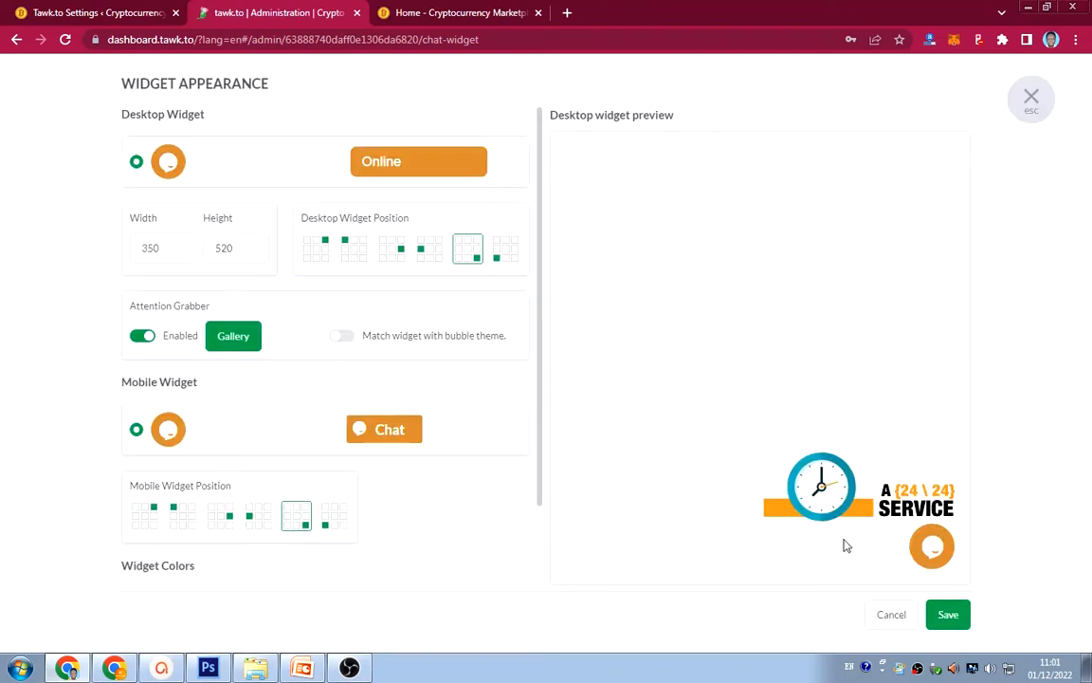
Set the attention grabber to the orange "Let's Chat!" gallery image with the teal speech bubble, and save the widget appearance
{"action": "left_click", "coordinate": [242, 341]}
{"action": "scroll", "coordinate": [384, 336], "scroll_direction": "up", "scroll_amount": 2}
{"action": "scroll", "coordinate": [384, 336], "scroll_direction": "up", "scroll_amount": 8}
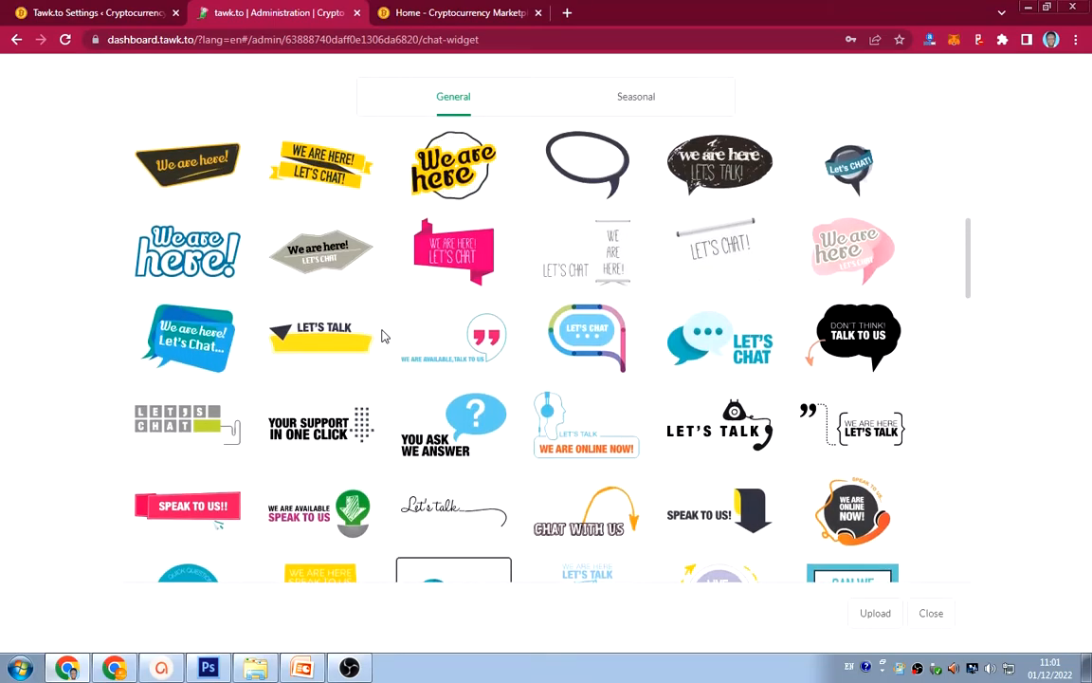
{"action": "left_click", "coordinate": [410, 261]}
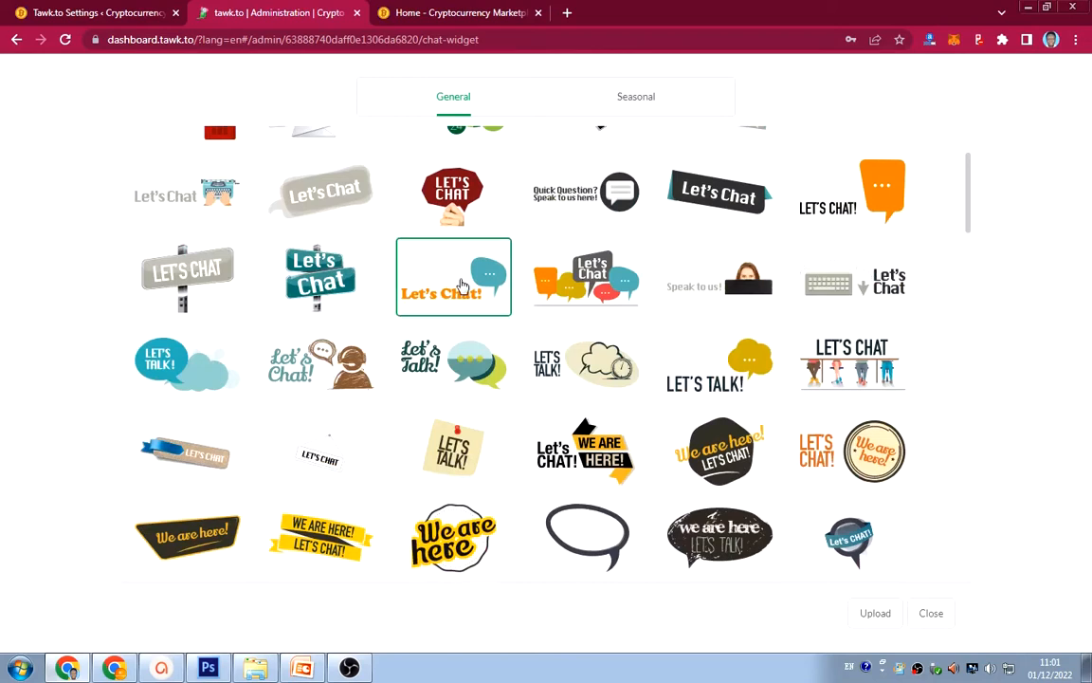
{"action": "left_click", "coordinate": [408, 266]}
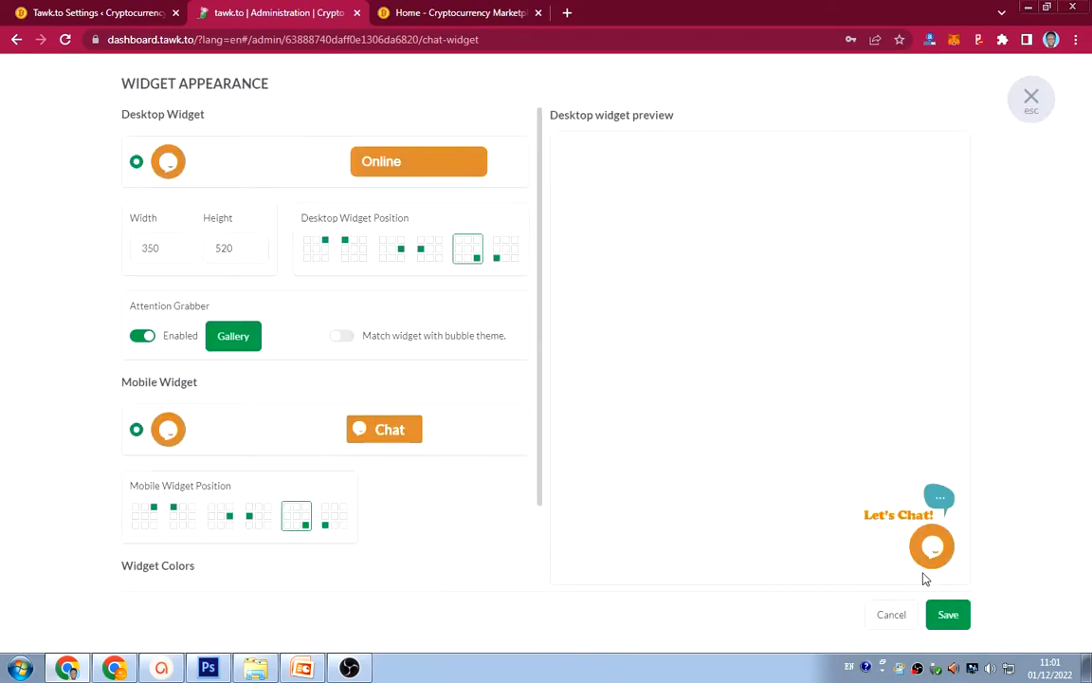
{"action": "left_click", "coordinate": [950, 619]}
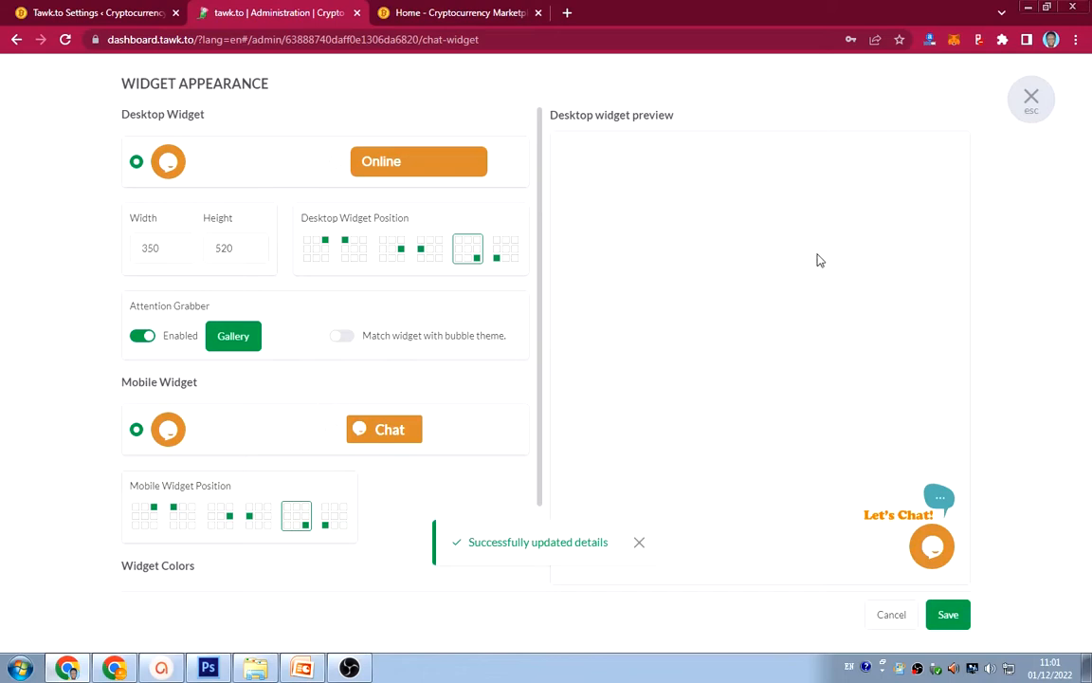
Open the chat window on the site's home page and check the color of the agent message
{"action": "scroll", "coordinate": [304, 410], "scroll_direction": "down", "scroll_amount": 2}
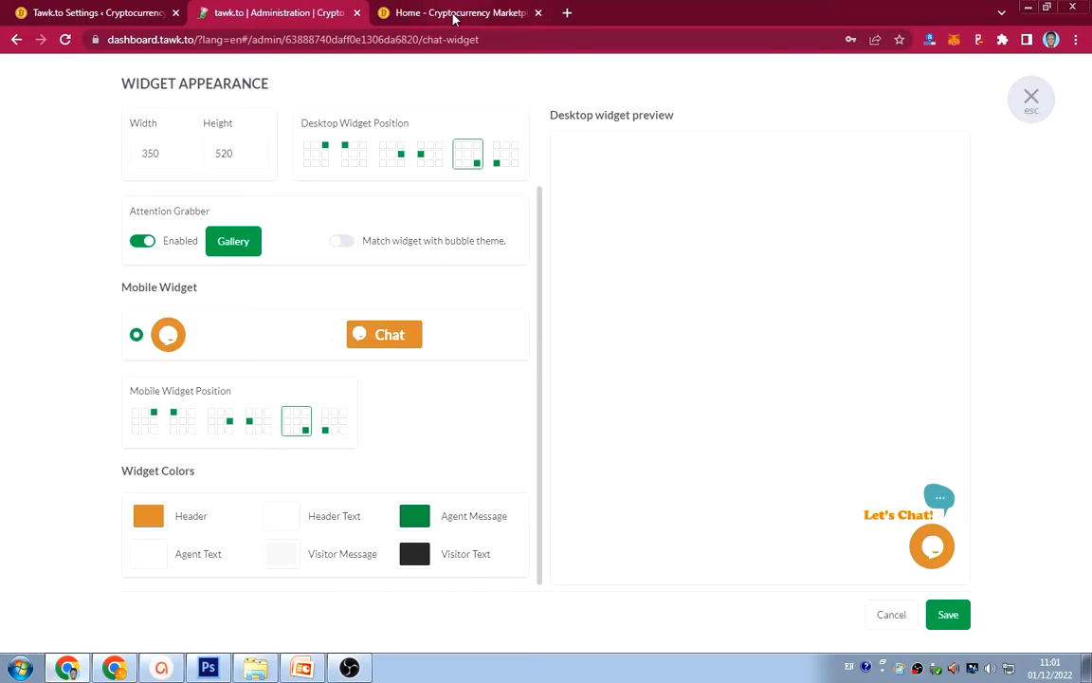
{"action": "left_click", "coordinate": [417, 15]}
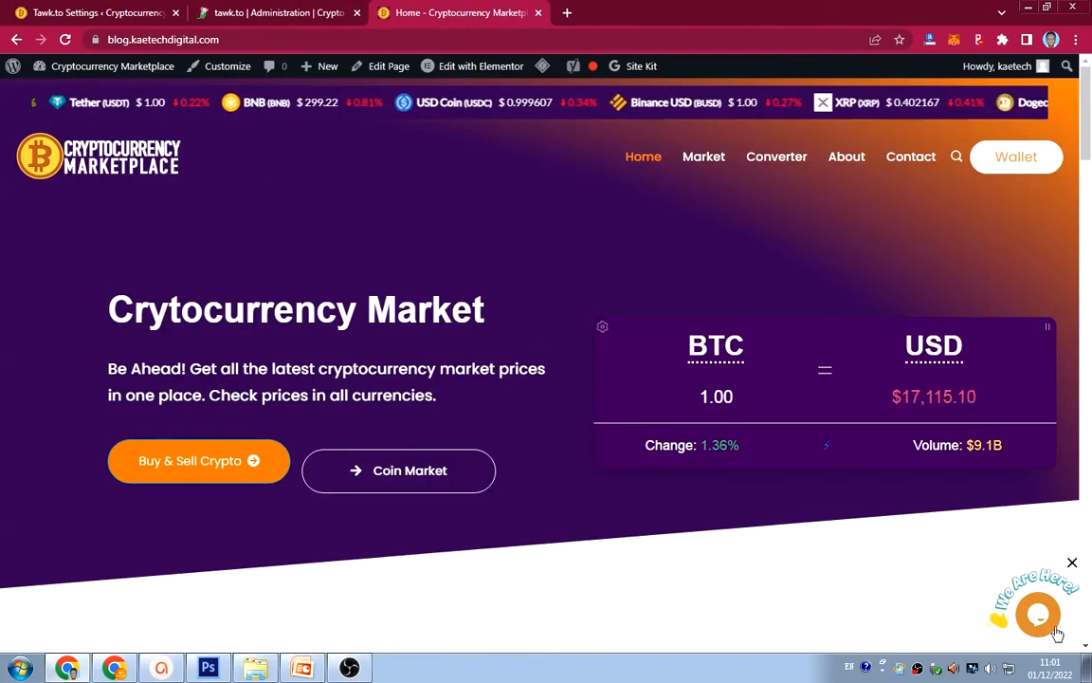
{"action": "left_click", "coordinate": [1043, 626]}
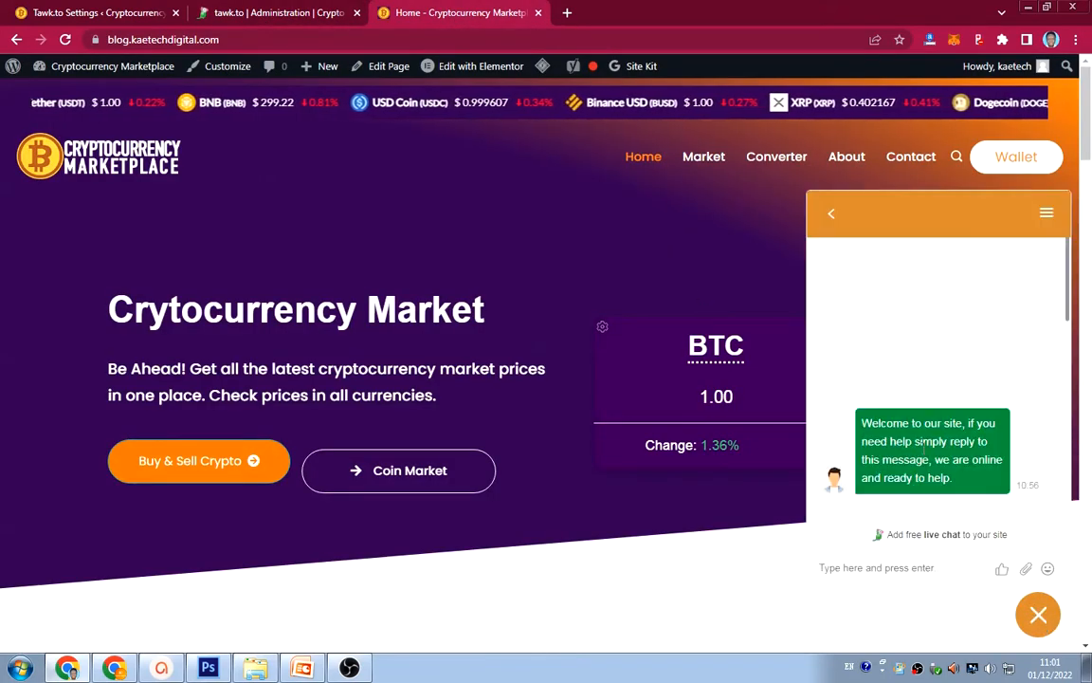
Return to the tawk.to widget appearance options and copy the hex code of the Header color
{"action": "left_click", "coordinate": [275, 12]}
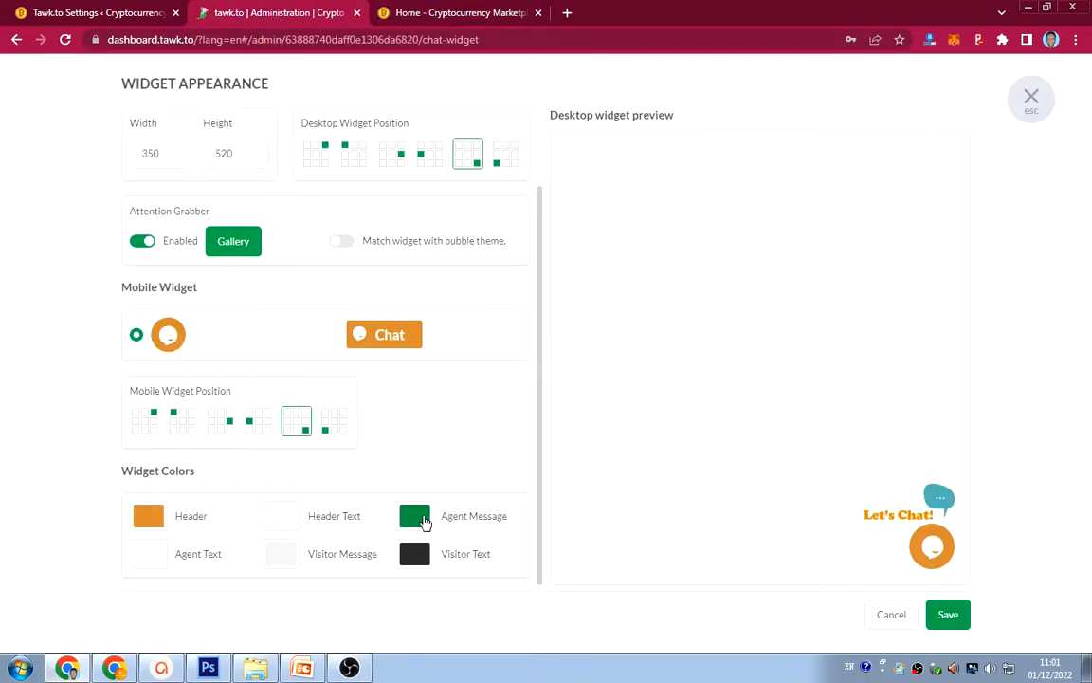
{"action": "left_click", "coordinate": [423, 521]}
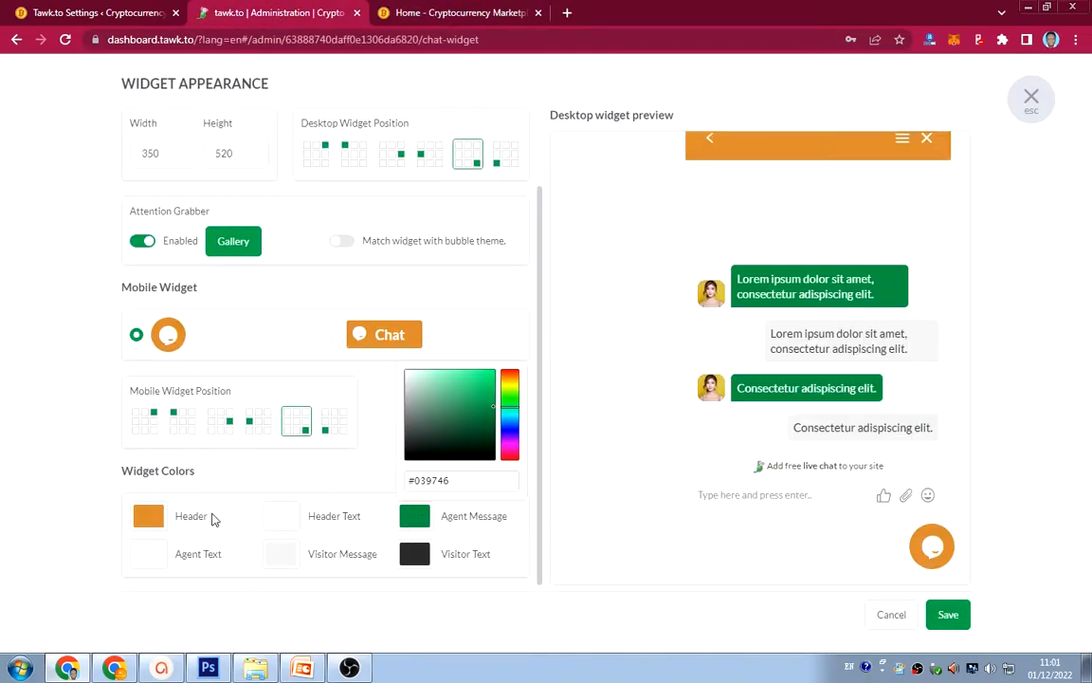
{"action": "left_click", "coordinate": [150, 517]}
{"action": "left_click_drag", "start_coordinate": [177, 489], "coordinate": [121, 470]}
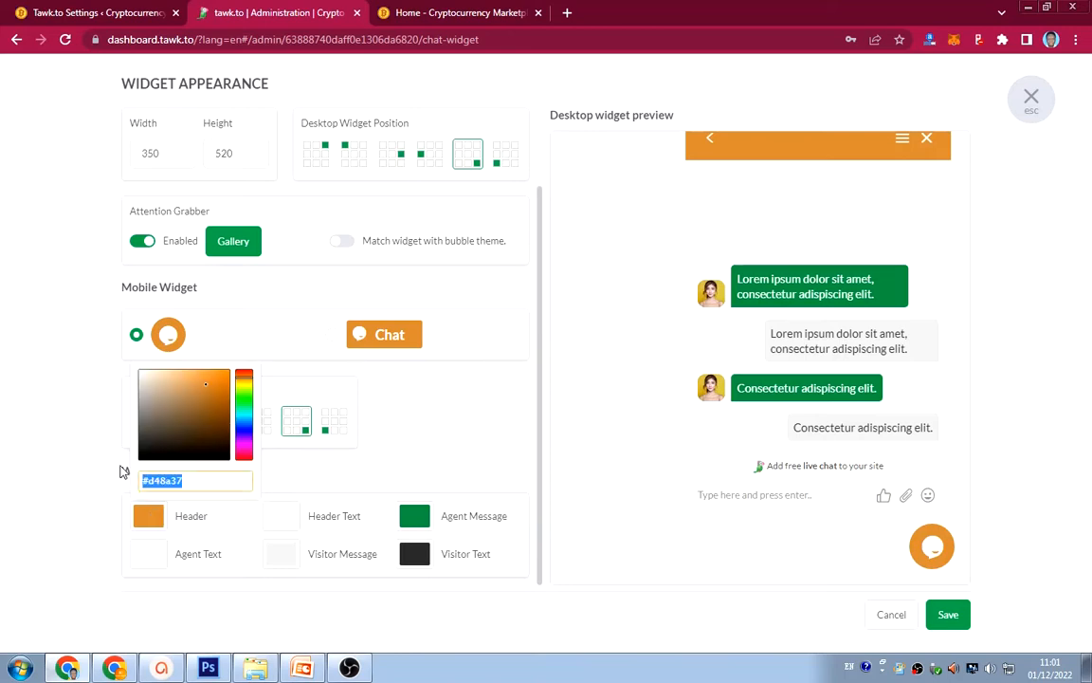
{"action": "left_click", "coordinate": [146, 515]}
{"action": "left_click", "coordinate": [164, 479]}
{"action": "triple_click", "coordinate": [166, 482]}
{"action": "right_click", "coordinate": [168, 484]}
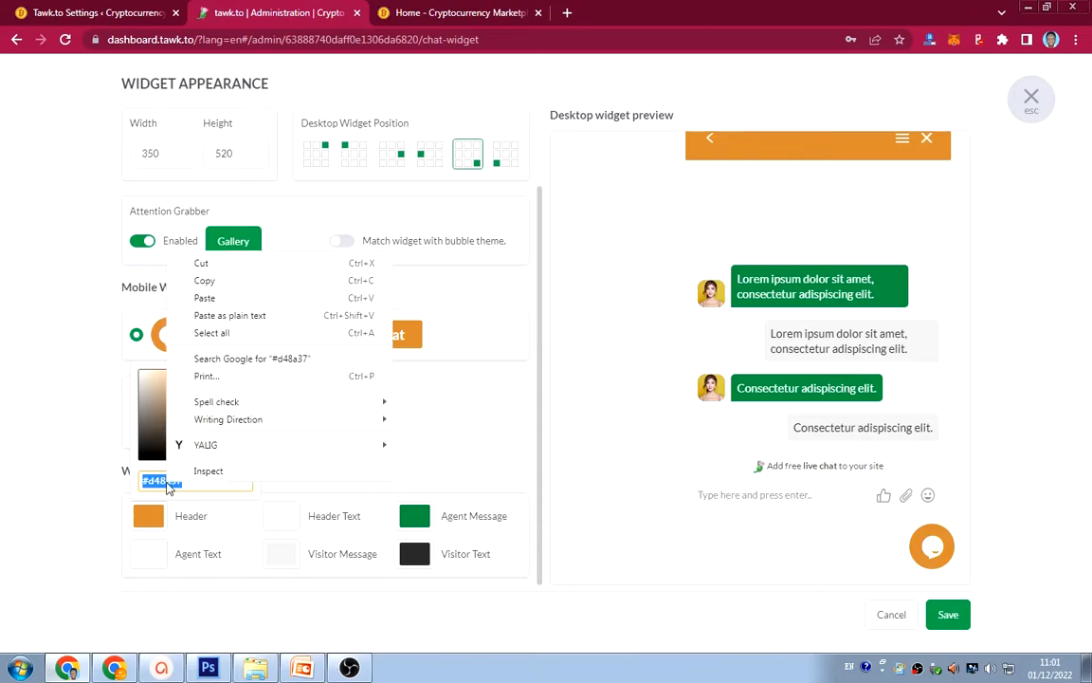
{"action": "left_click", "coordinate": [202, 281]}
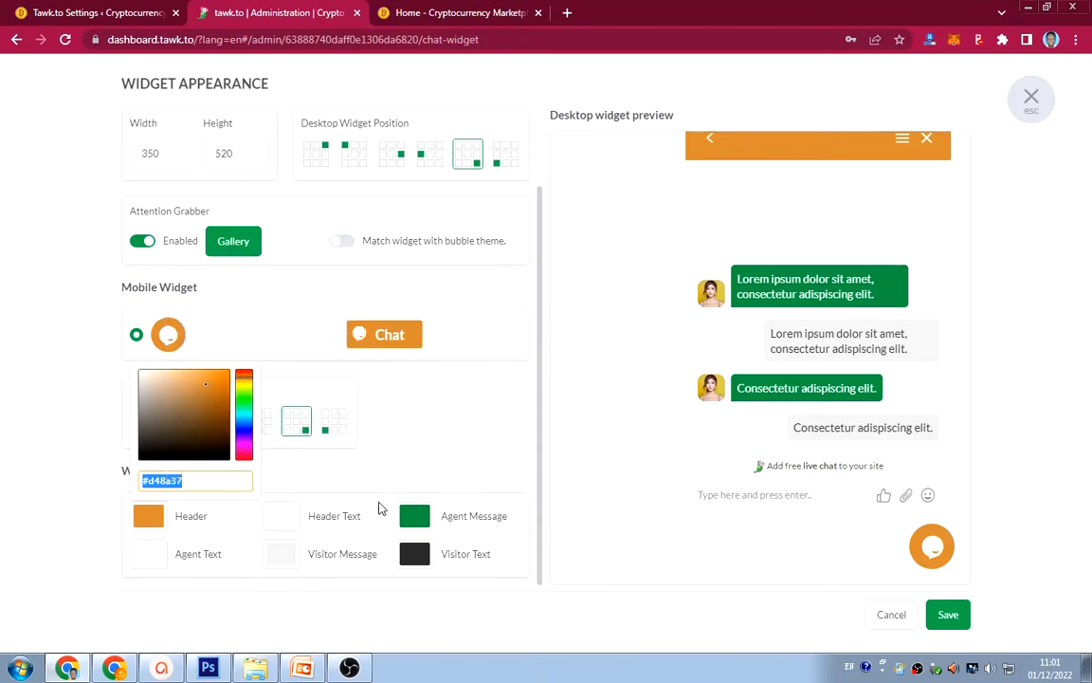
Set the Agent Message color to the copied orange #d48a37 and save the widget appearance
{"action": "left_click", "coordinate": [417, 523]}
{"action": "left_click", "coordinate": [469, 481]}
{"action": "triple_click", "coordinate": [468, 484]}
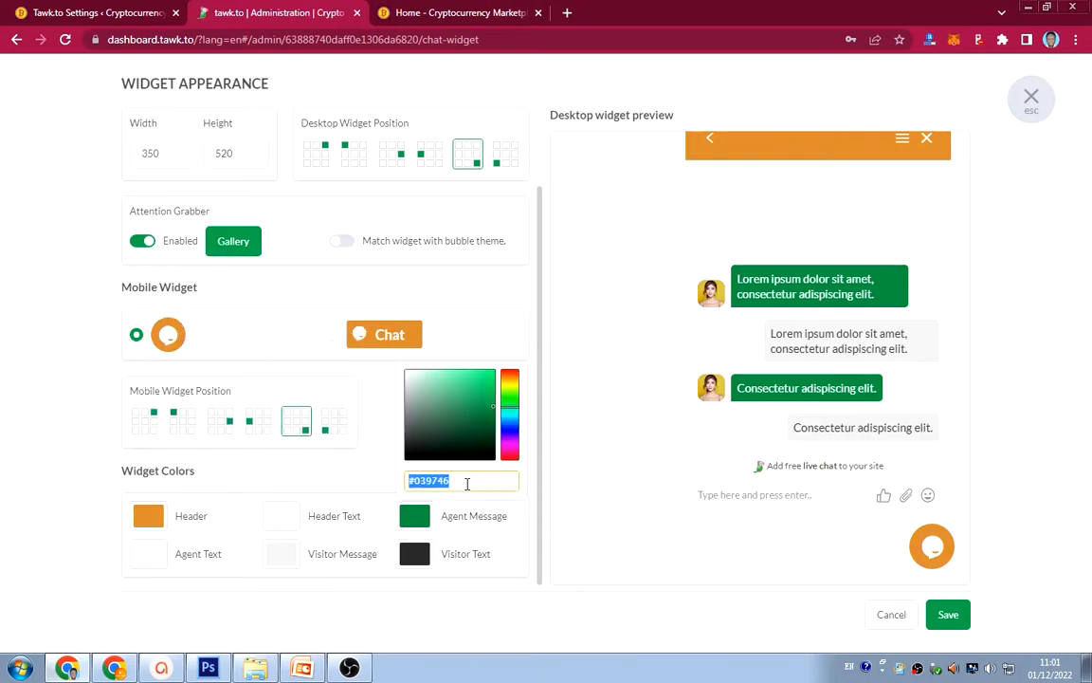
{"action": "key", "text": "ctrl+v"}
{"action": "left_click", "coordinate": [371, 500]}
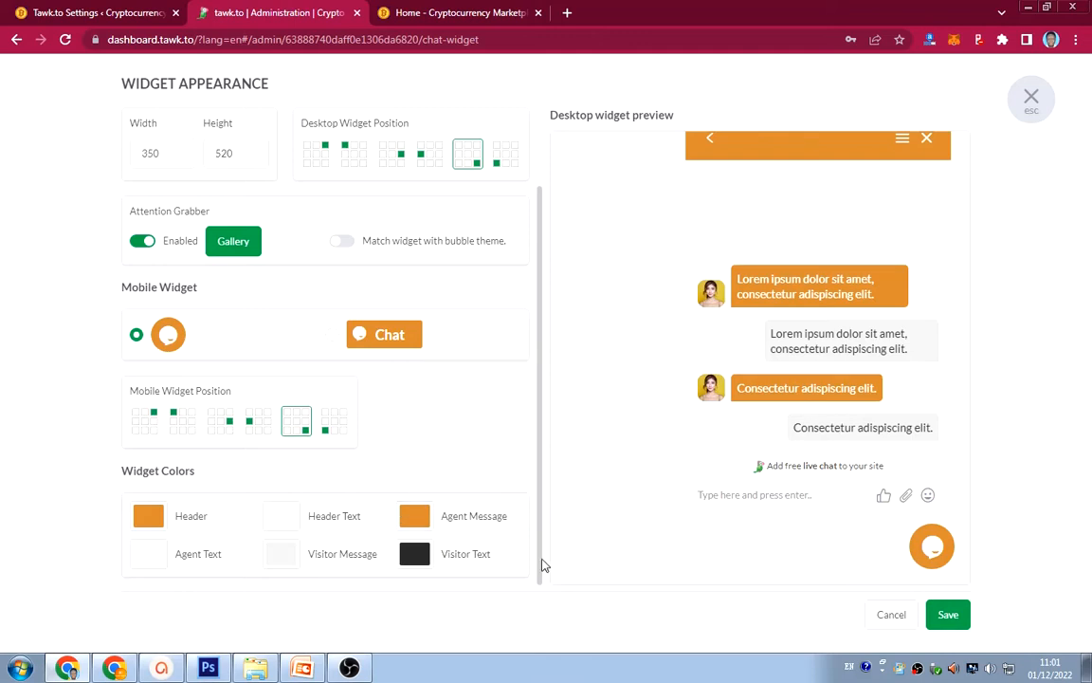
{"action": "left_click", "coordinate": [949, 615]}
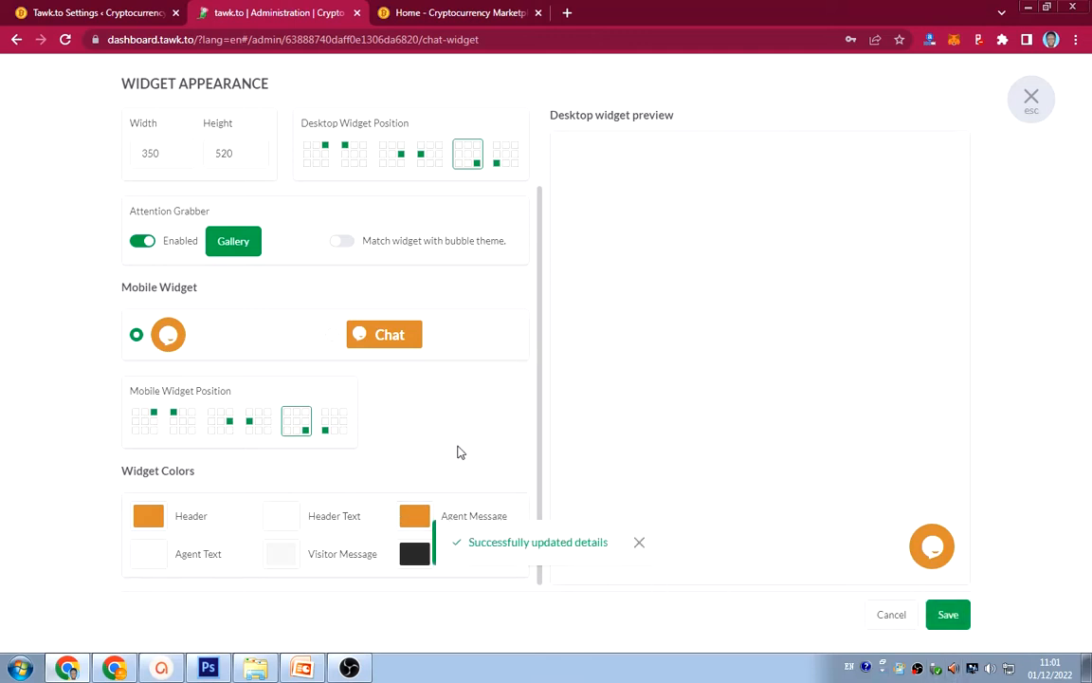
Close the widget appearance options and open the property's Triggers settings
{"action": "scroll", "coordinate": [457, 452], "scroll_direction": "up", "scroll_amount": 1}
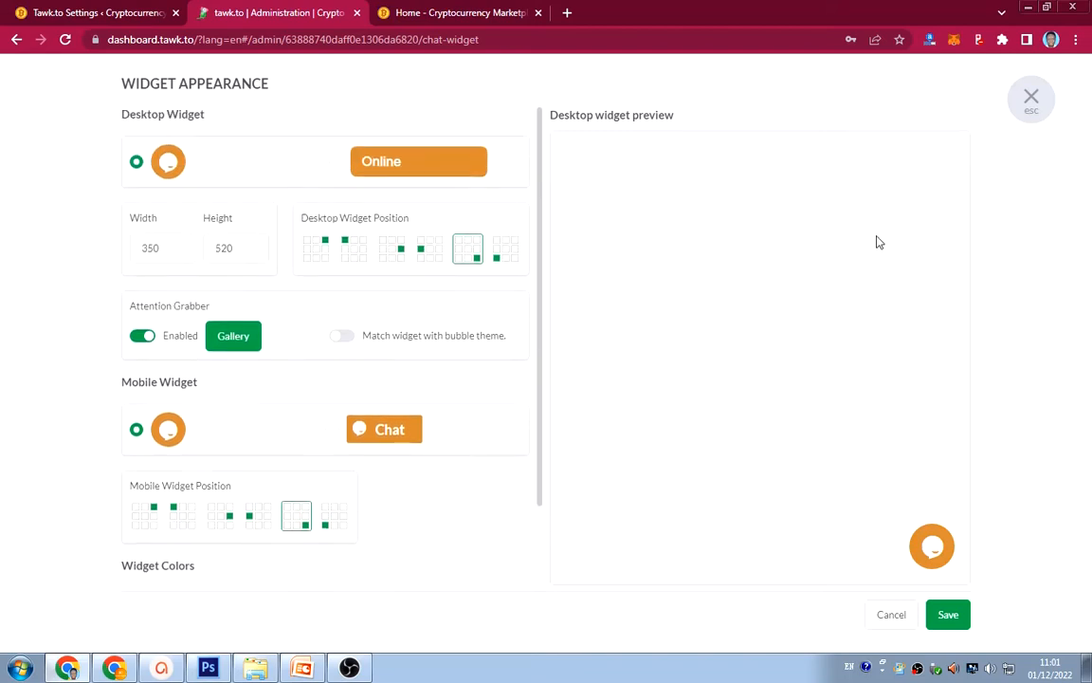
{"action": "left_click", "coordinate": [1033, 100]}
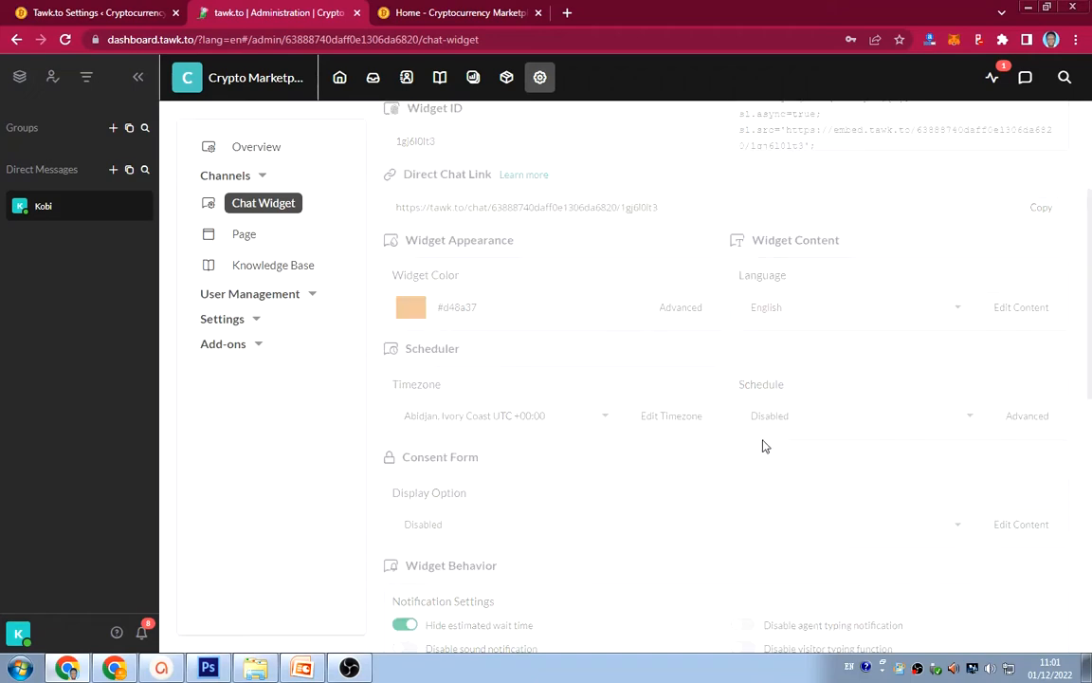
{"action": "scroll", "coordinate": [769, 451], "scroll_direction": "down", "scroll_amount": 3}
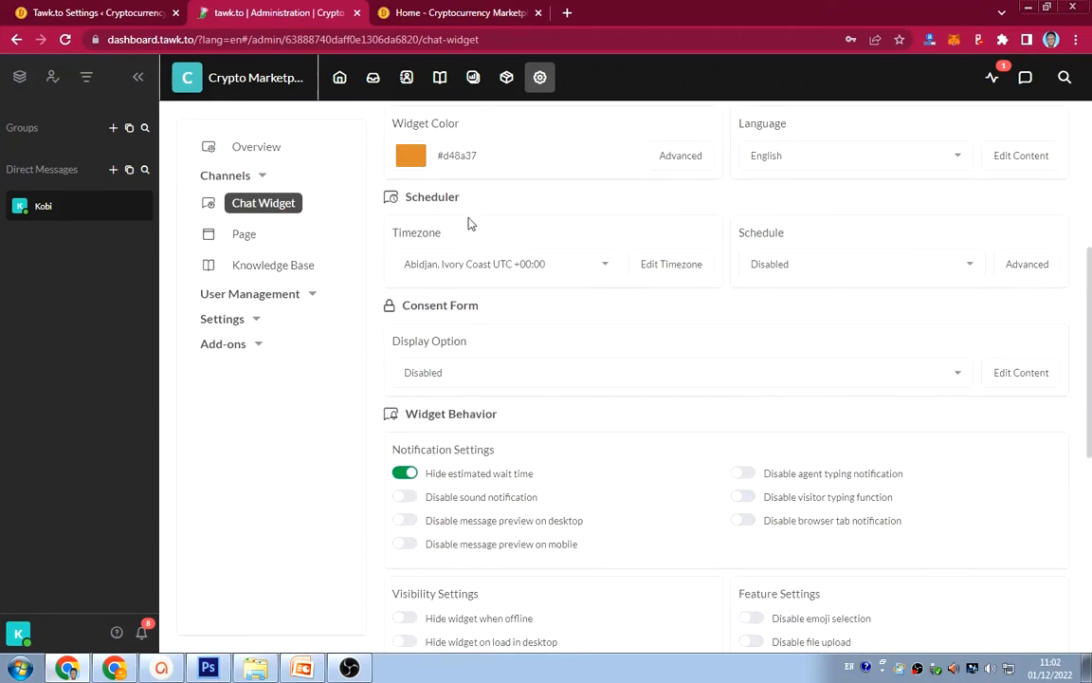
{"action": "left_click", "coordinate": [252, 323]}
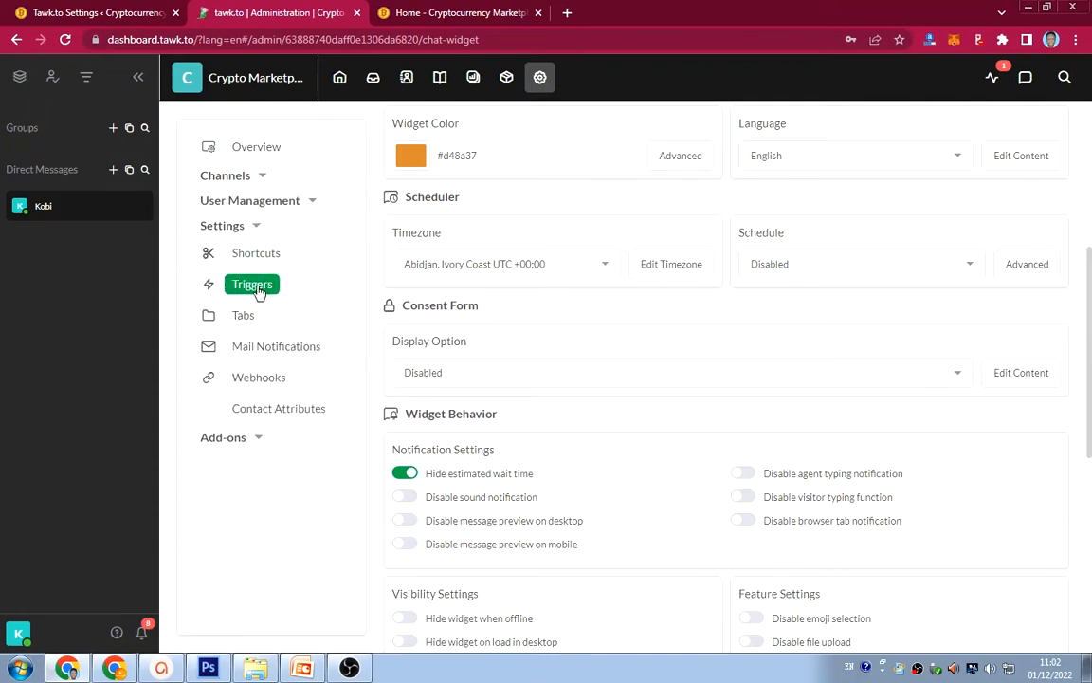
{"action": "left_click", "coordinate": [254, 288]}
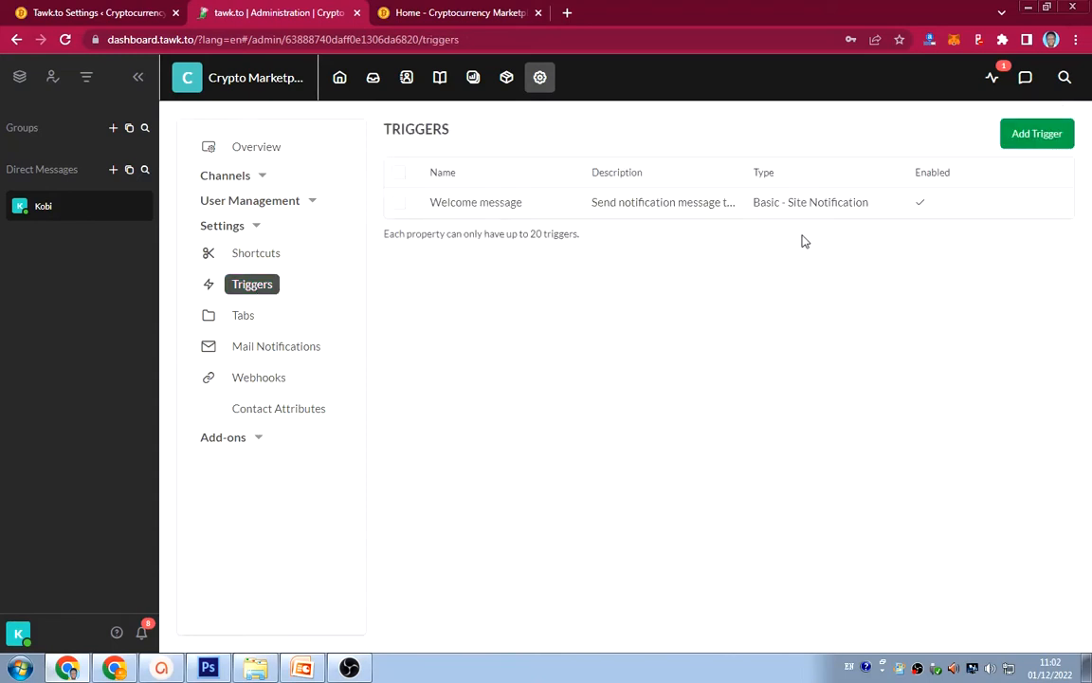
Compare the greeting on the live site, and make the Welcome message trigger's message begin with "Welcome to Cryptocurrency Marketplace,"
{"action": "left_click", "coordinate": [436, 13]}
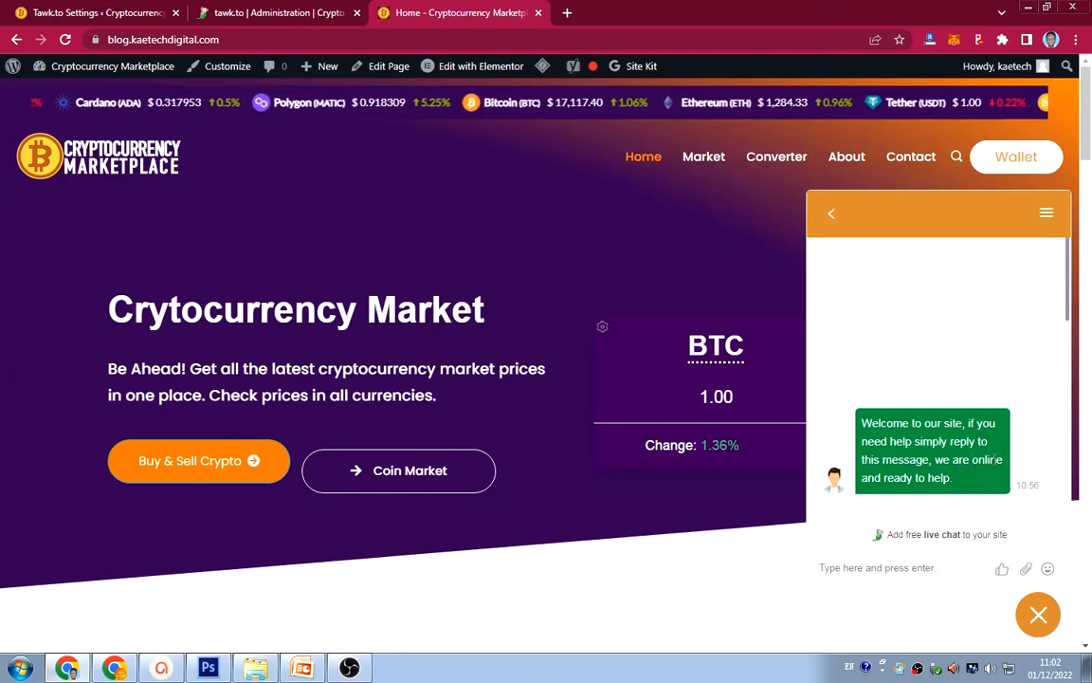
{"action": "left_click", "coordinate": [270, 14]}
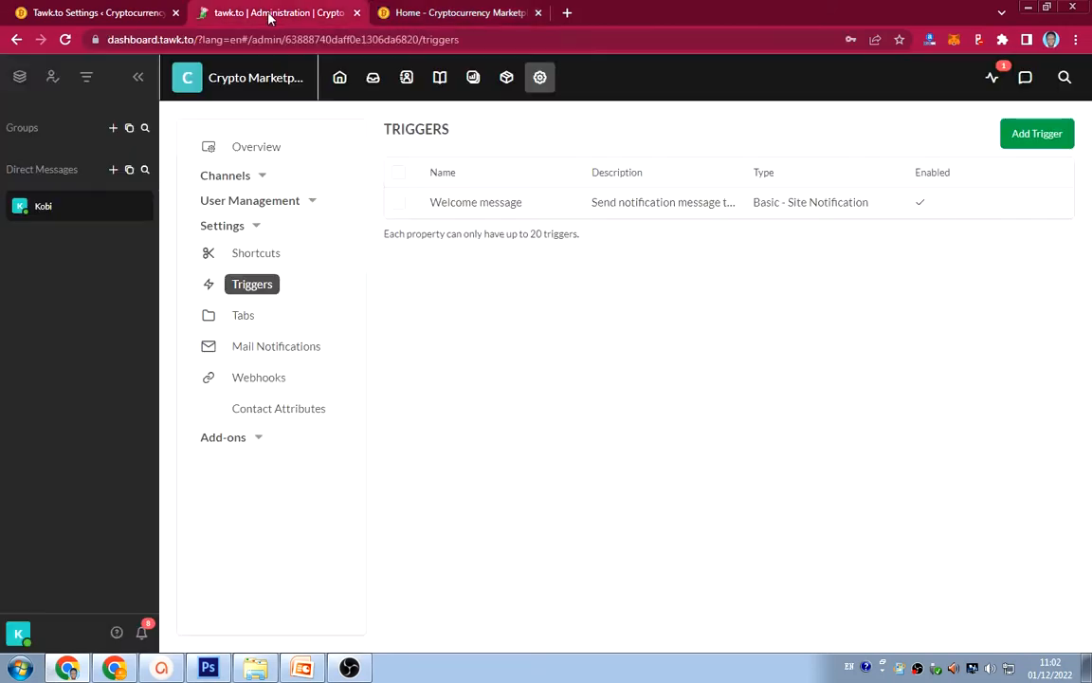
{"action": "left_click", "coordinate": [668, 210]}
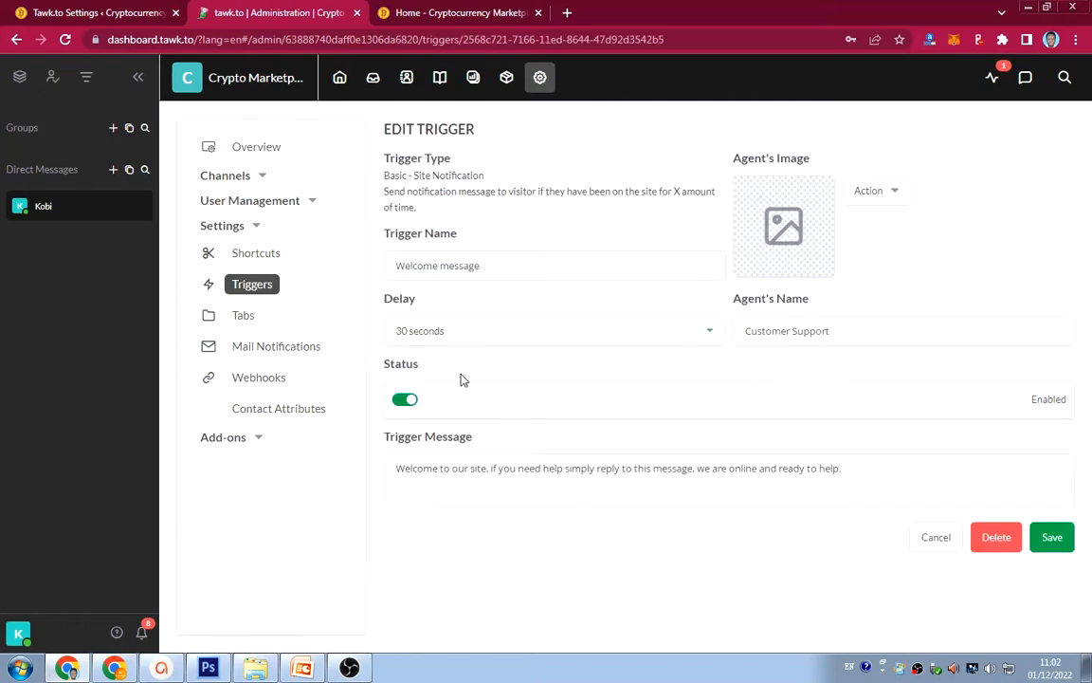
{"action": "left_click", "coordinate": [430, 489]}
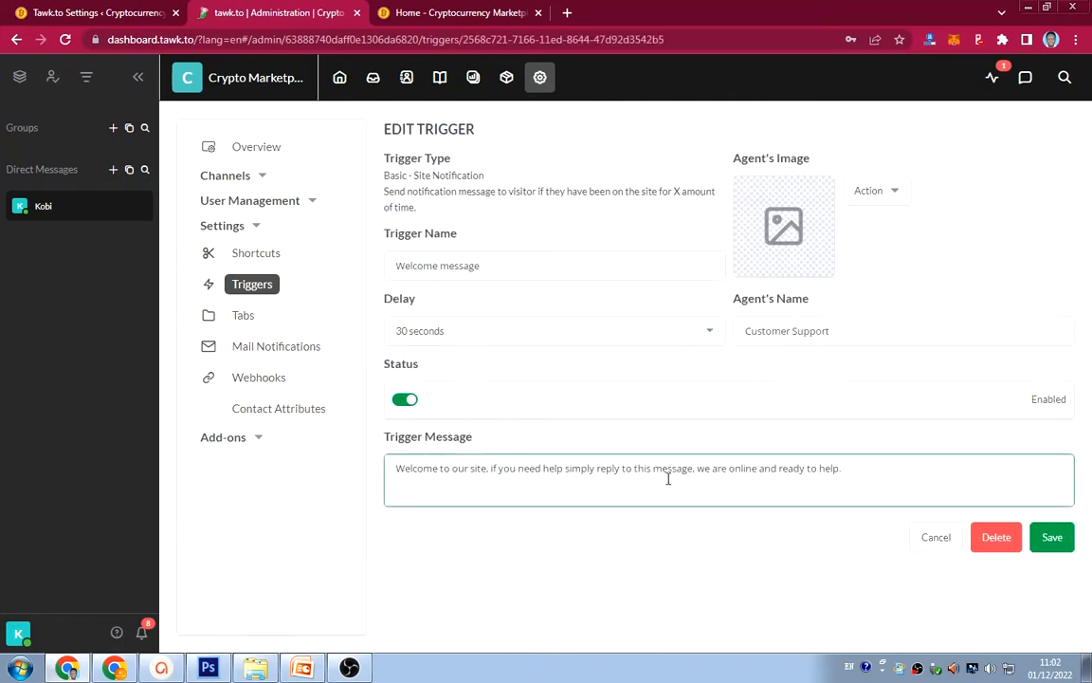
{"action": "double_click", "coordinate": [474, 468]}
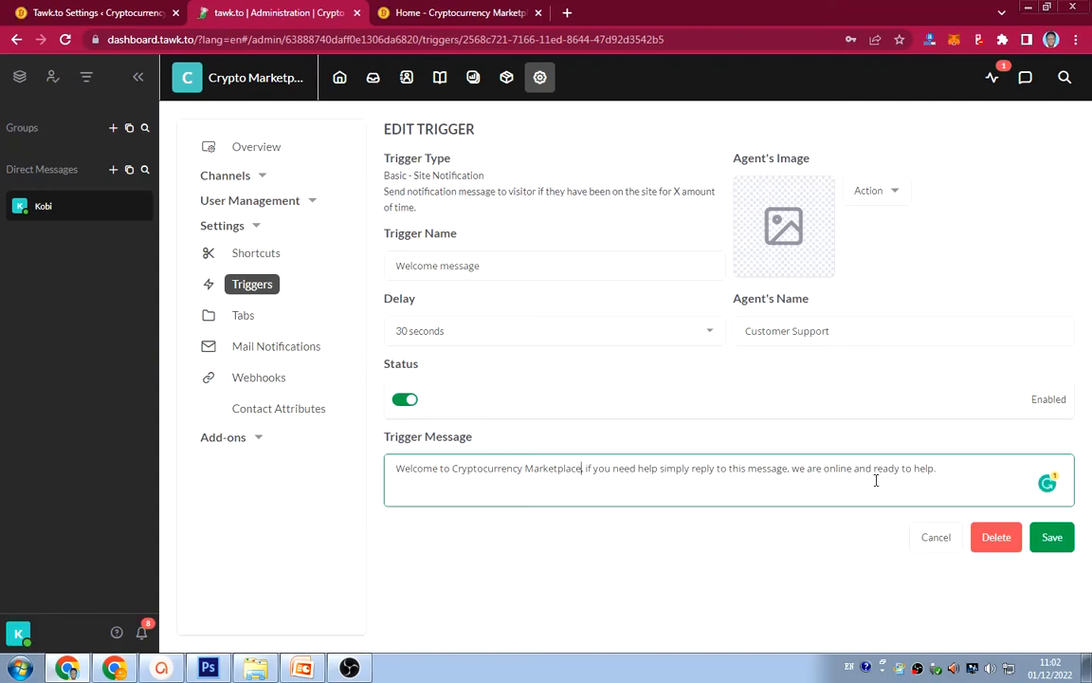
{"action": "type", "text": ","}
Check how the agent's name appears in the live site's chat window, and save the Welcome message trigger
{"action": "left_click", "coordinate": [825, 322]}
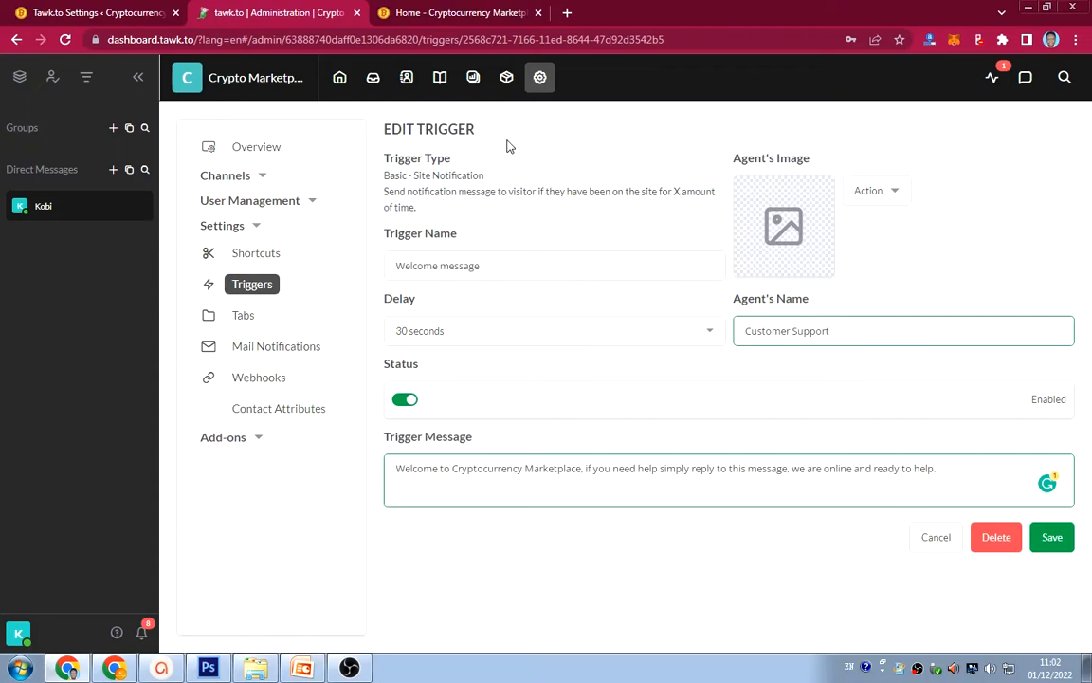
{"action": "left_click", "coordinate": [457, 13]}
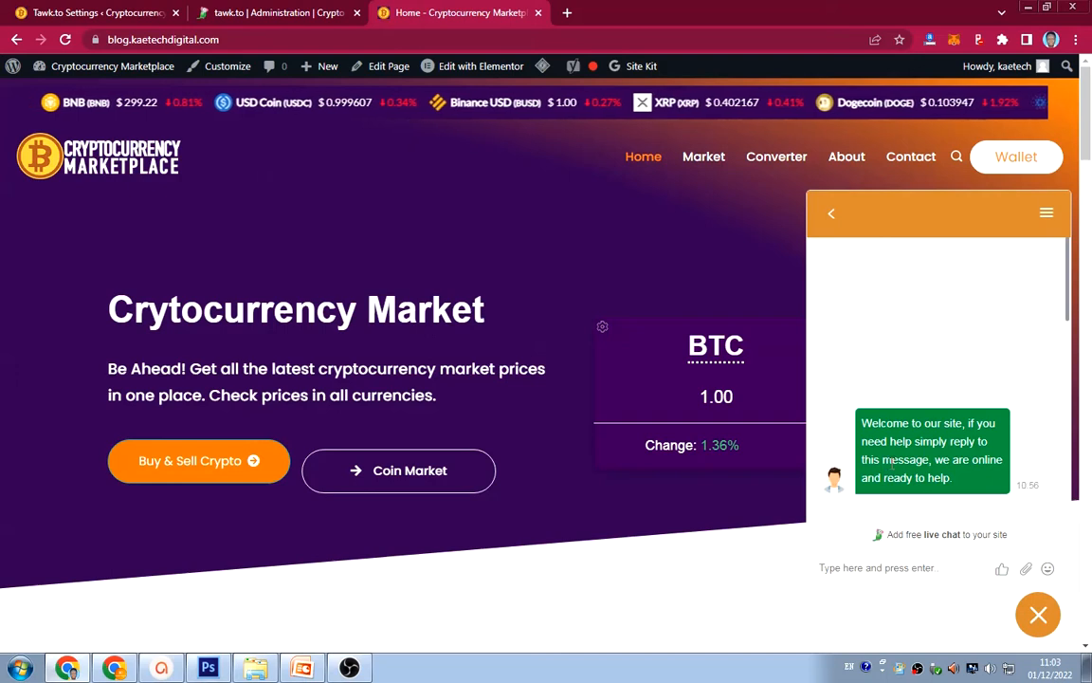
{"action": "left_click", "coordinate": [829, 216]}
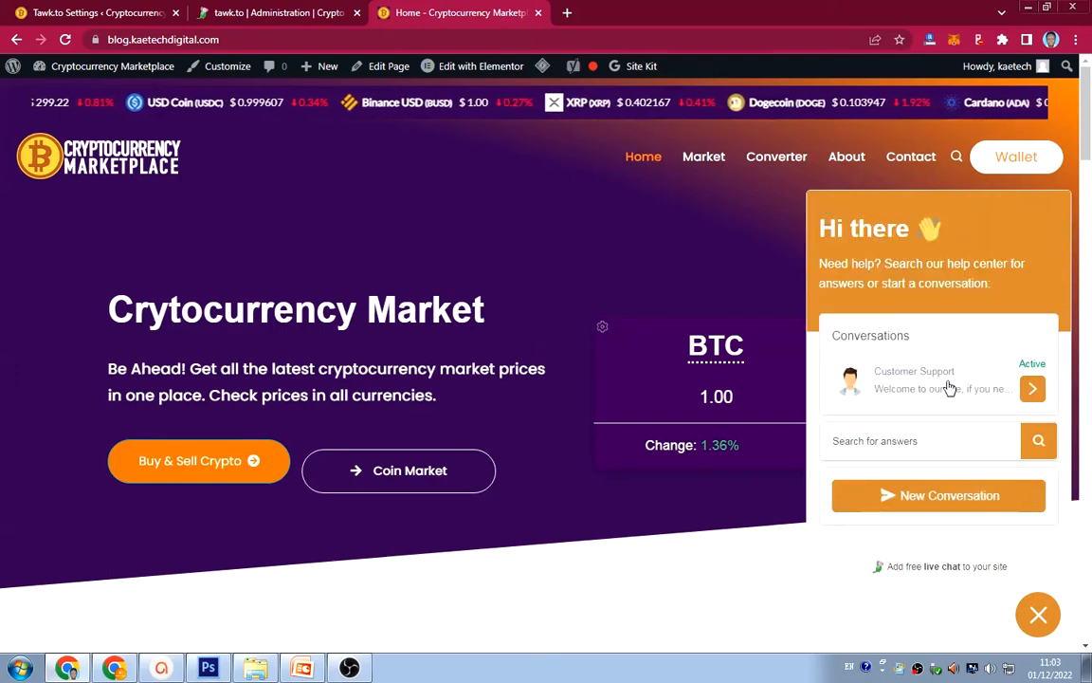
{"action": "left_click", "coordinate": [272, 13]}
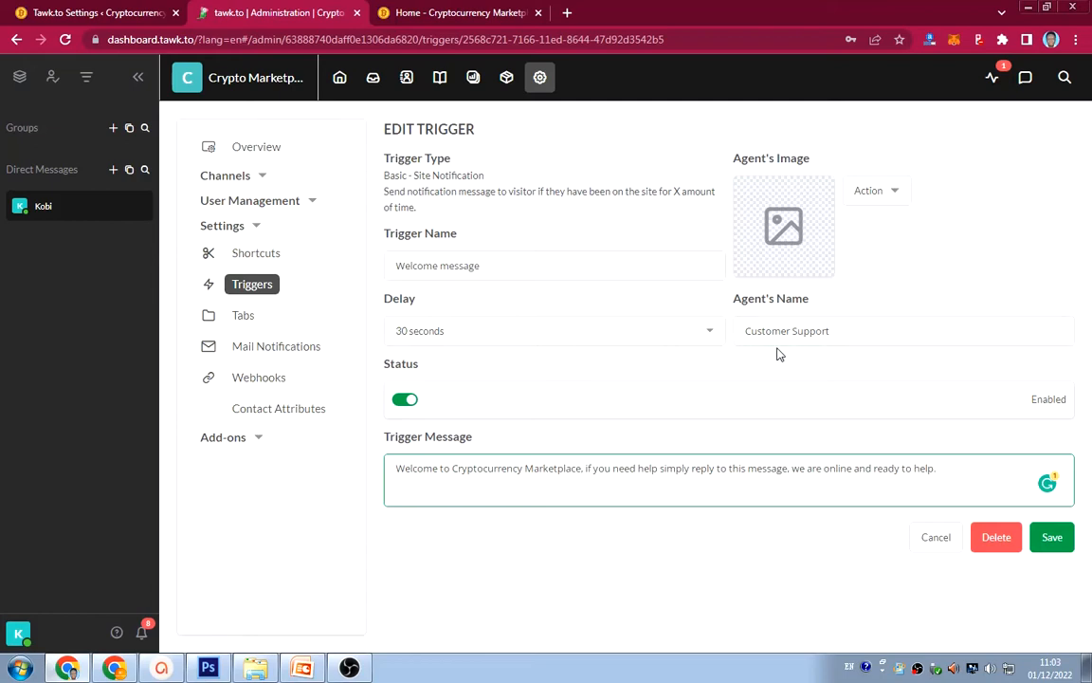
{"action": "left_click", "coordinate": [1051, 538]}
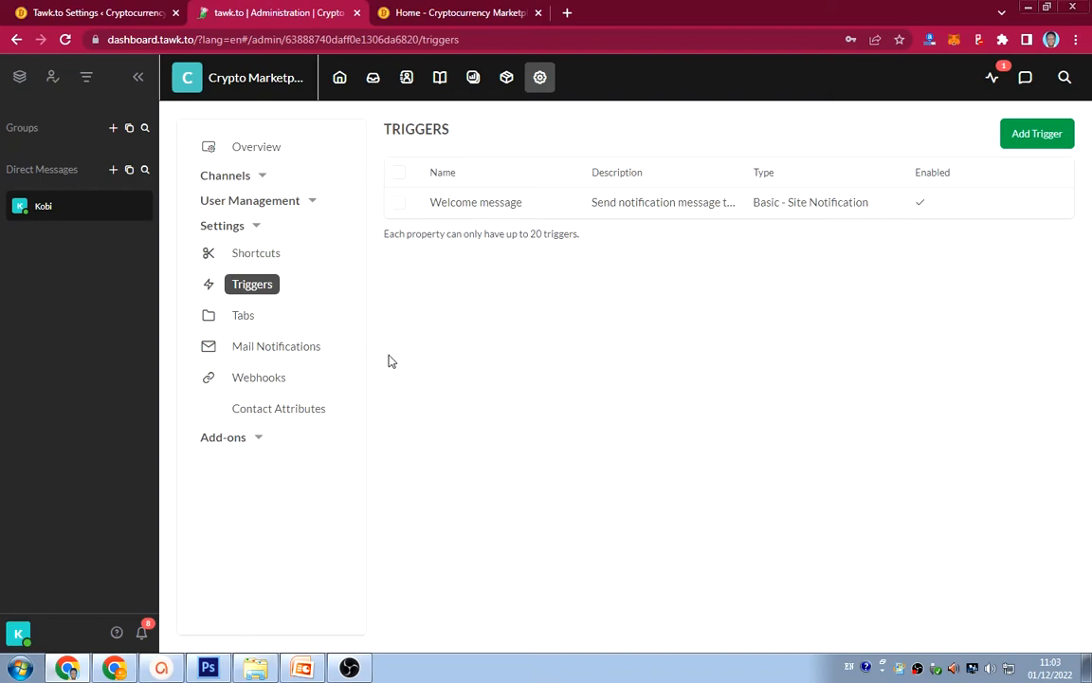
Open the Knowledge Base channel and start its setup wizard after a look at the site's chat window
{"action": "left_click", "coordinate": [309, 207]}
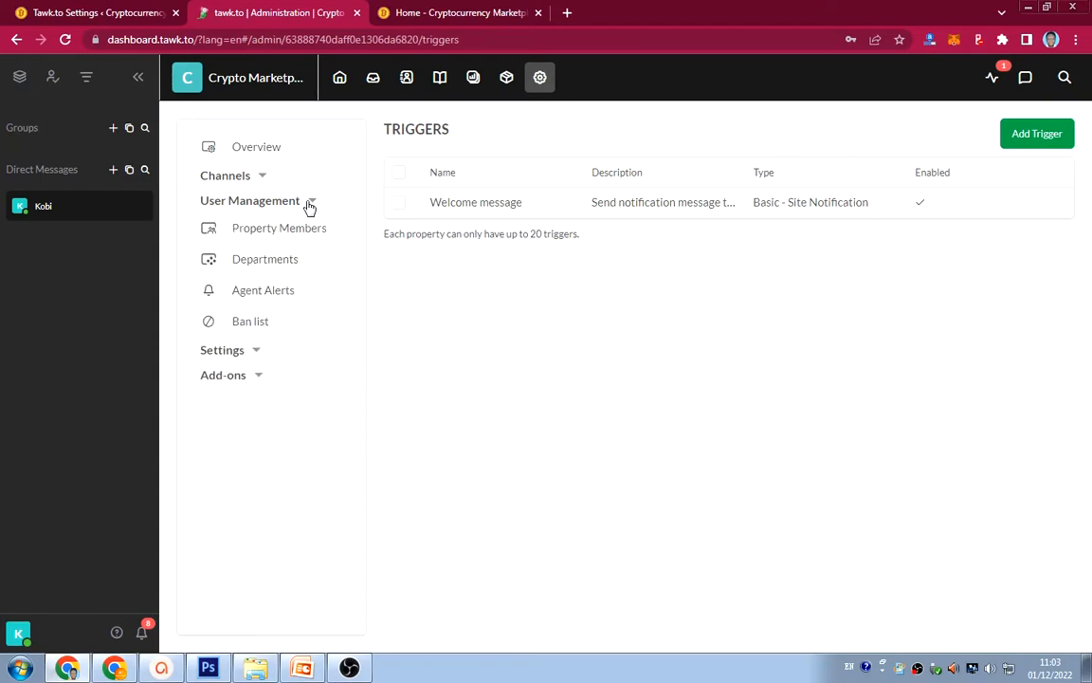
{"action": "left_click", "coordinate": [266, 177]}
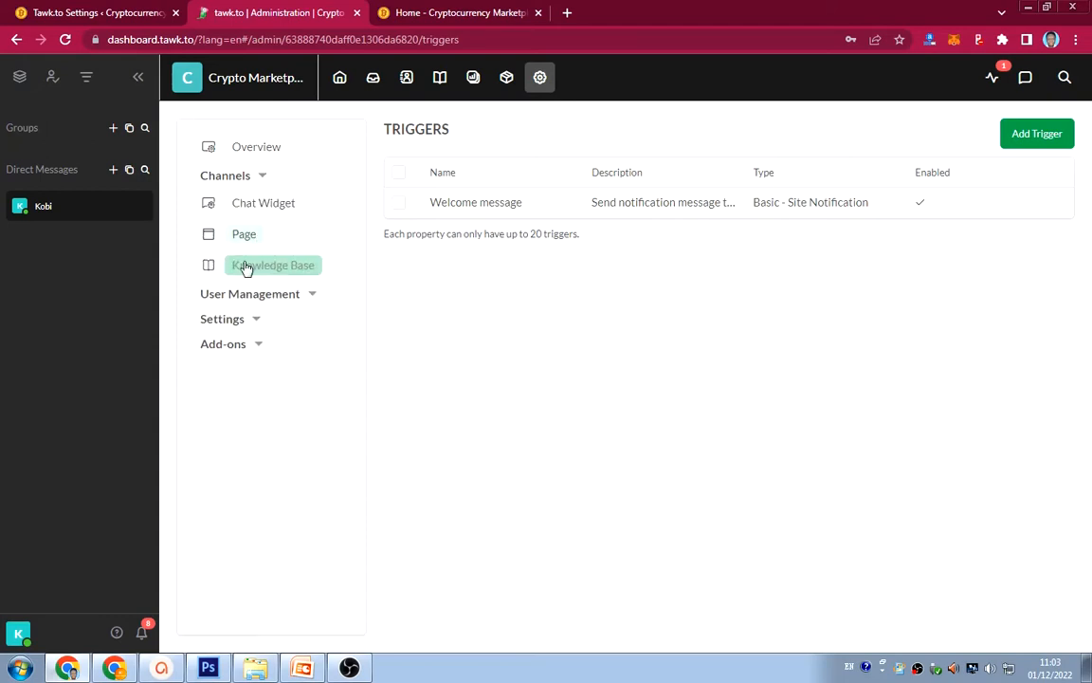
{"action": "left_click", "coordinate": [247, 269]}
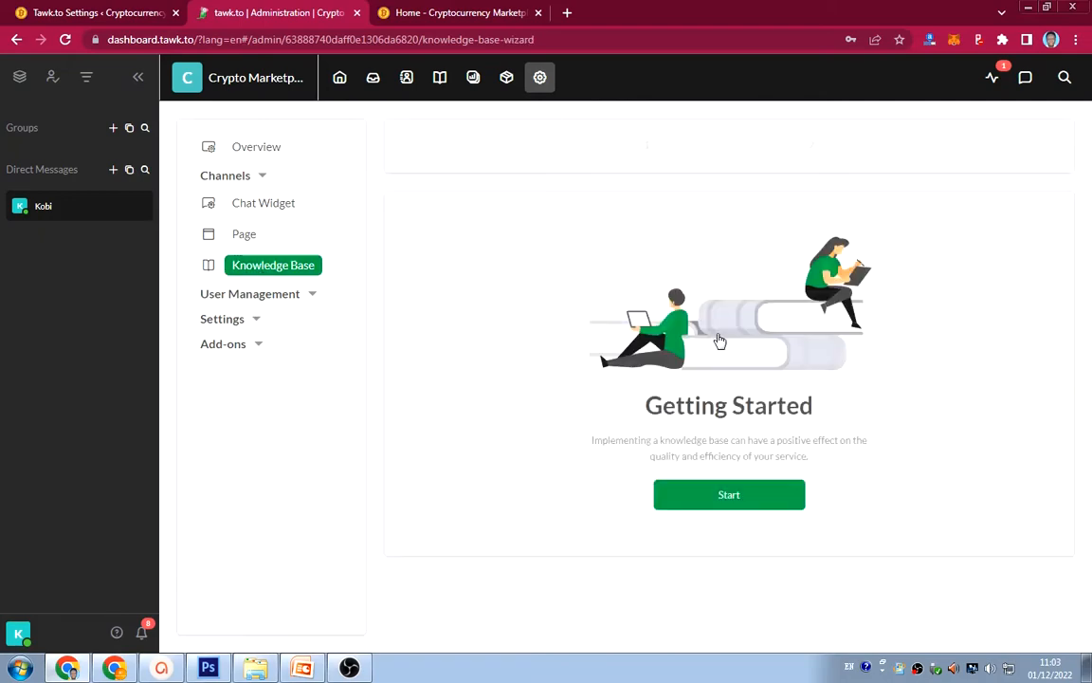
{"action": "left_click", "coordinate": [427, 13]}
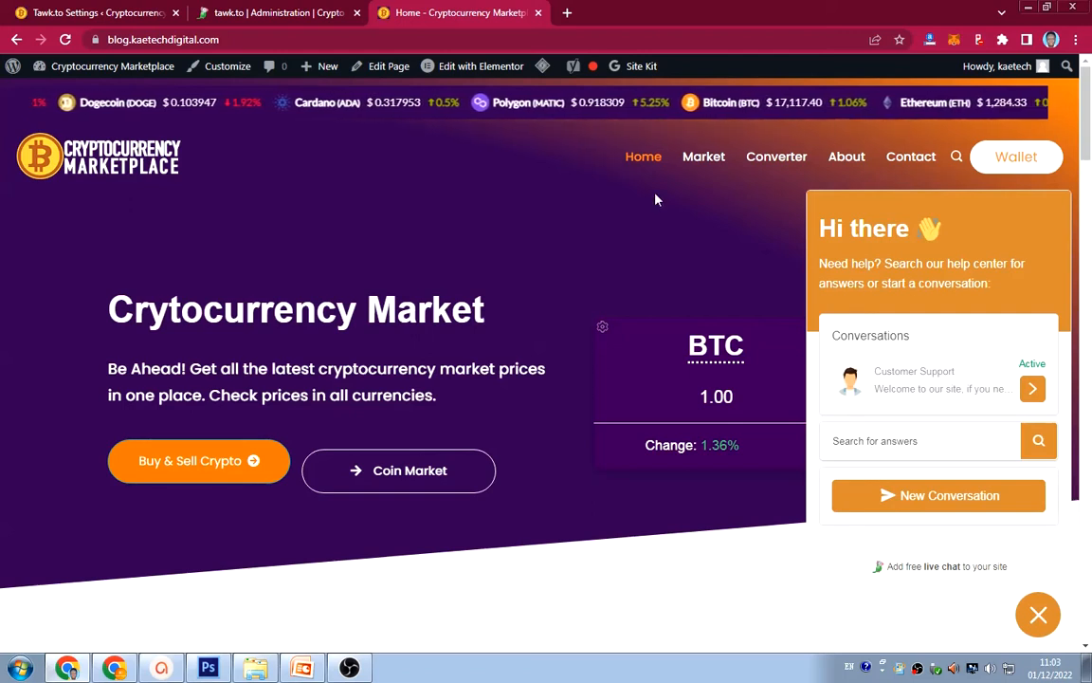
{"action": "left_click", "coordinate": [274, 11]}
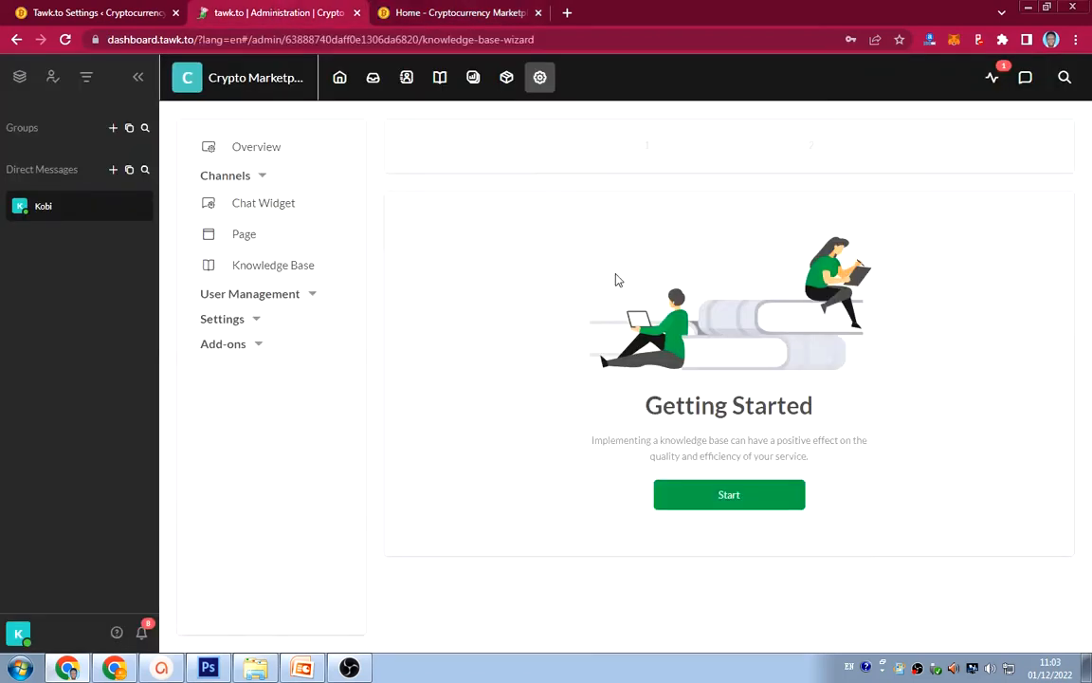
{"action": "left_click", "coordinate": [716, 498]}
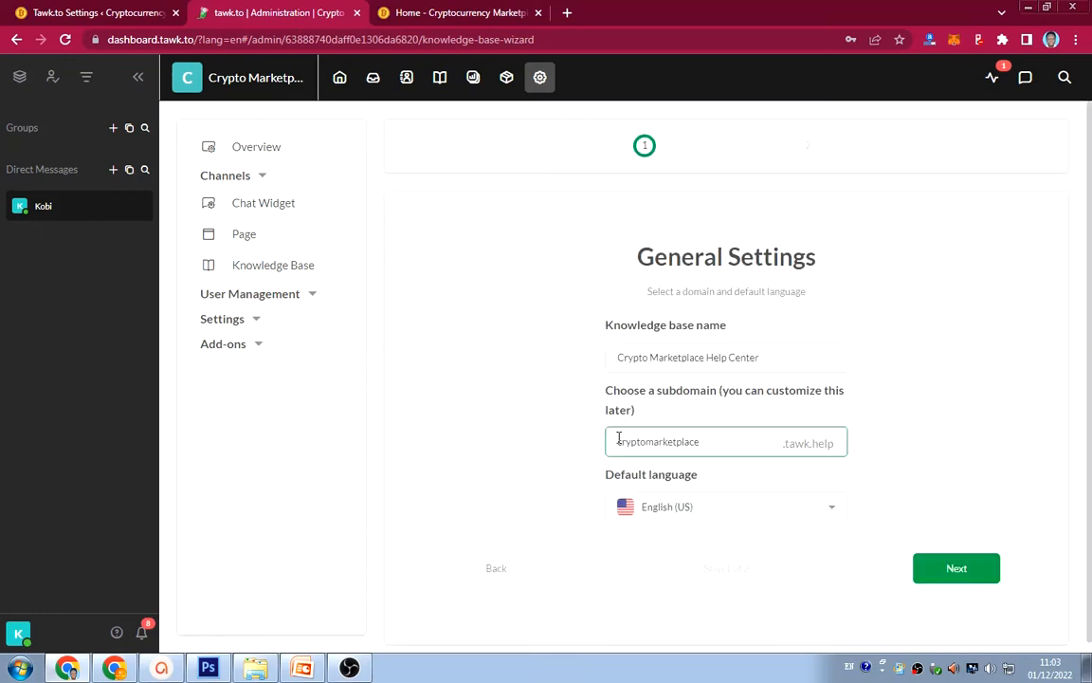
Accept "Crypto Marketplace Help Center", subdomain "cryptomarketplace" and English (US) as the knowledge base's general settings, and continue to its appearance
{"action": "left_click", "coordinate": [716, 369]}
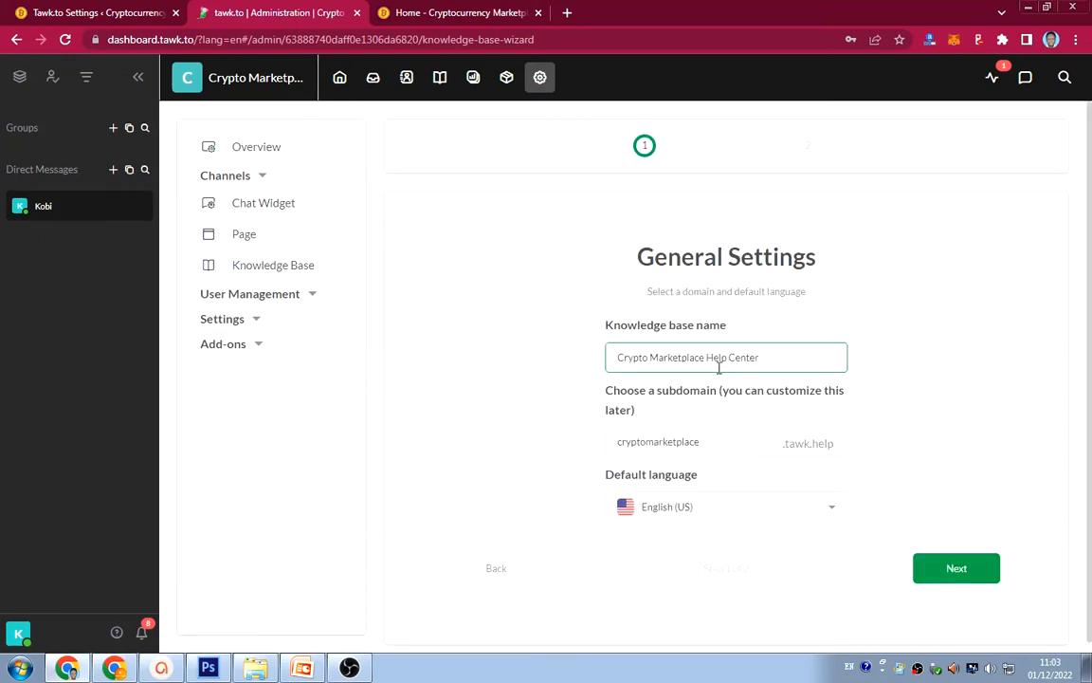
{"action": "left_click", "coordinate": [782, 388]}
{"action": "left_click", "coordinate": [655, 443]}
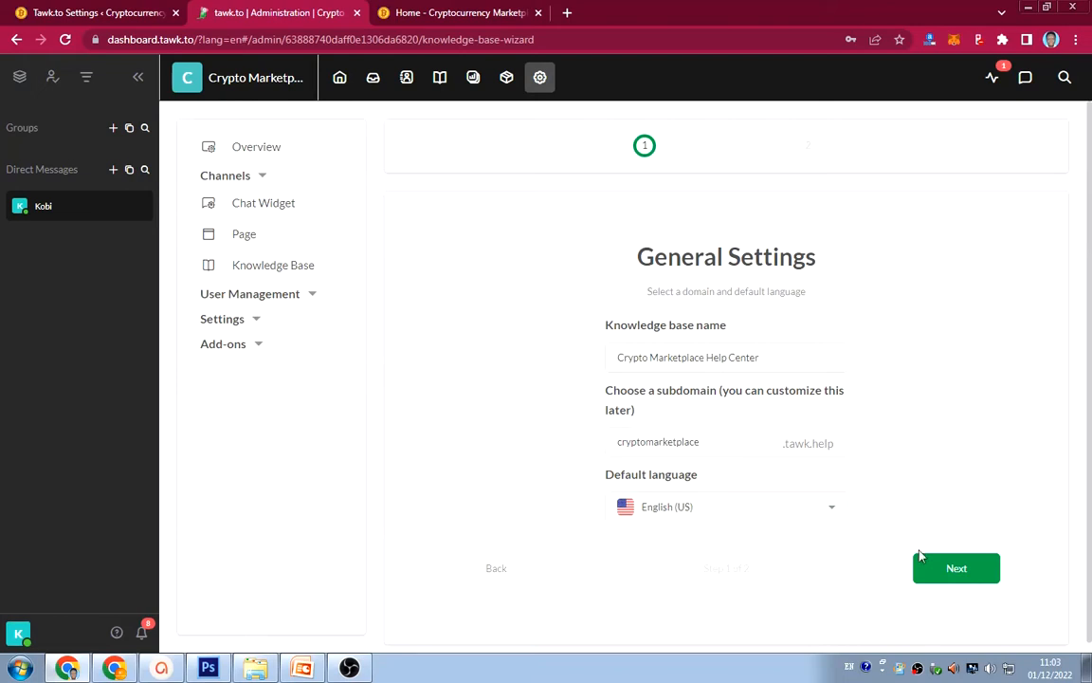
{"action": "left_click", "coordinate": [956, 569]}
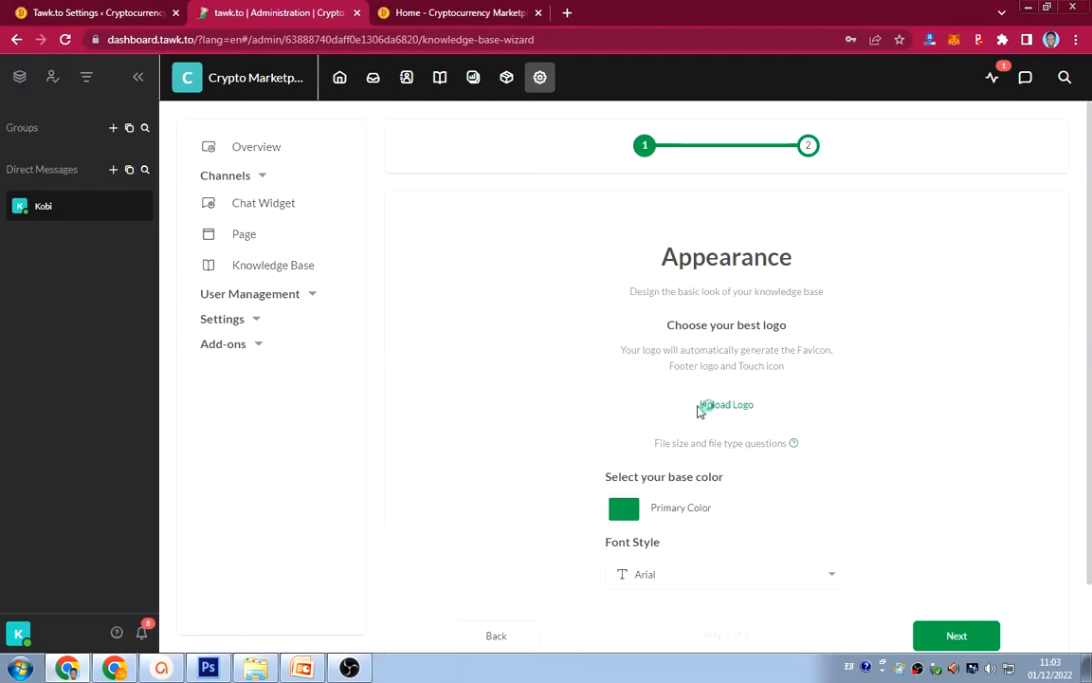
Upload the CRYPTO-2 image from the Downloads folder as the knowledge base's logo
{"action": "left_click", "coordinate": [703, 406]}
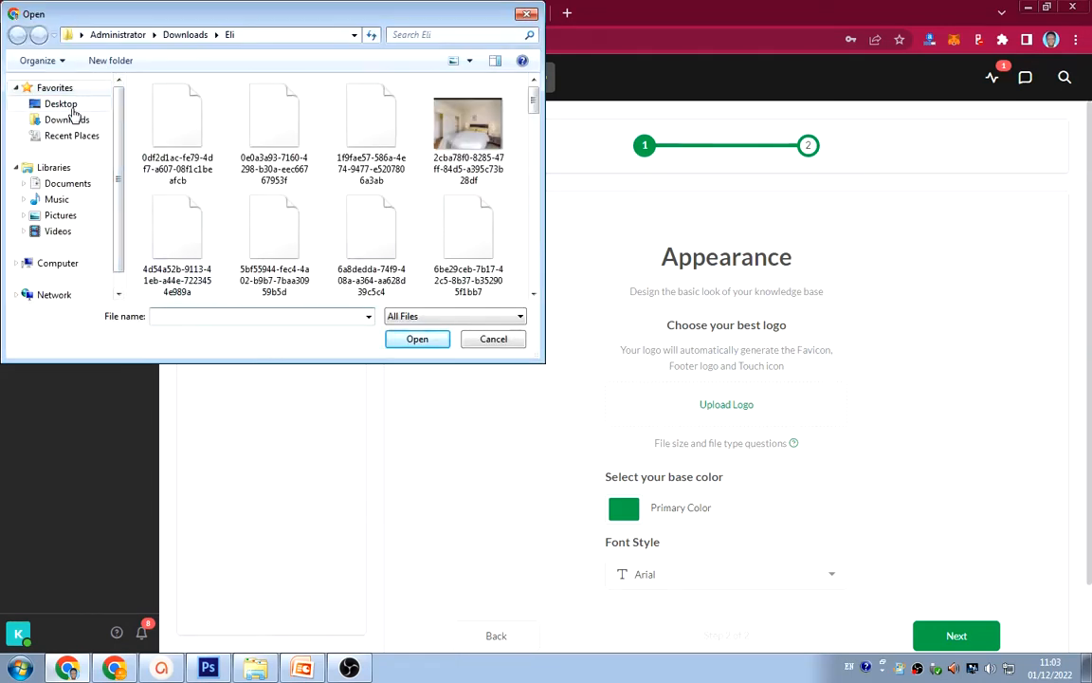
{"action": "left_click", "coordinate": [69, 119]}
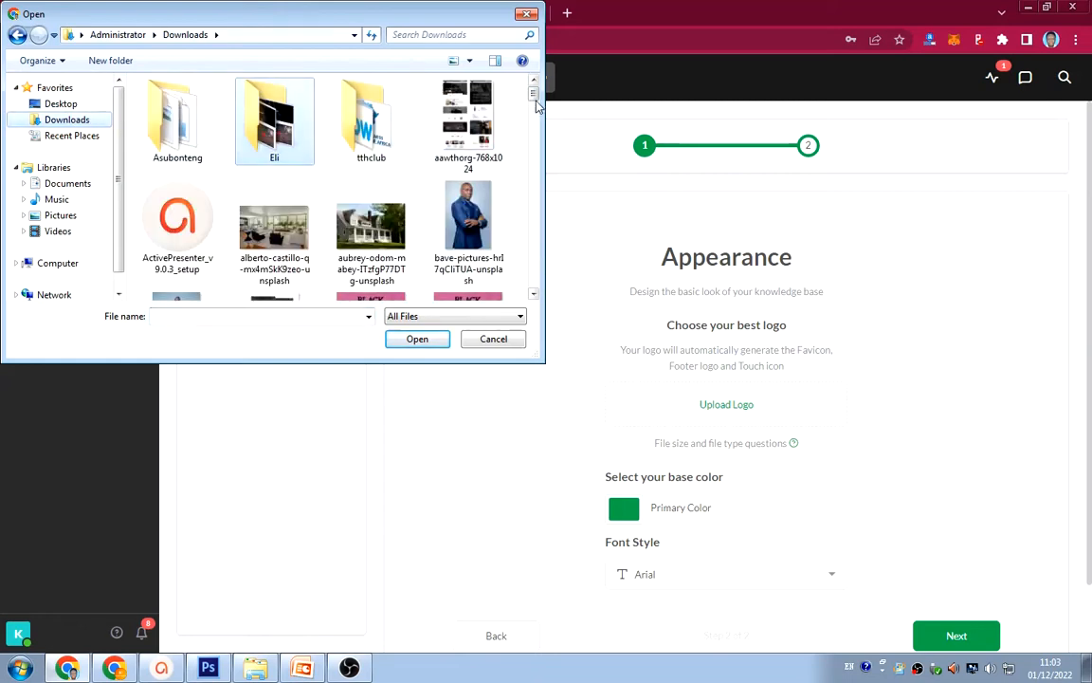
{"action": "left_click", "coordinate": [465, 216]}
{"action": "key", "text": "c"}
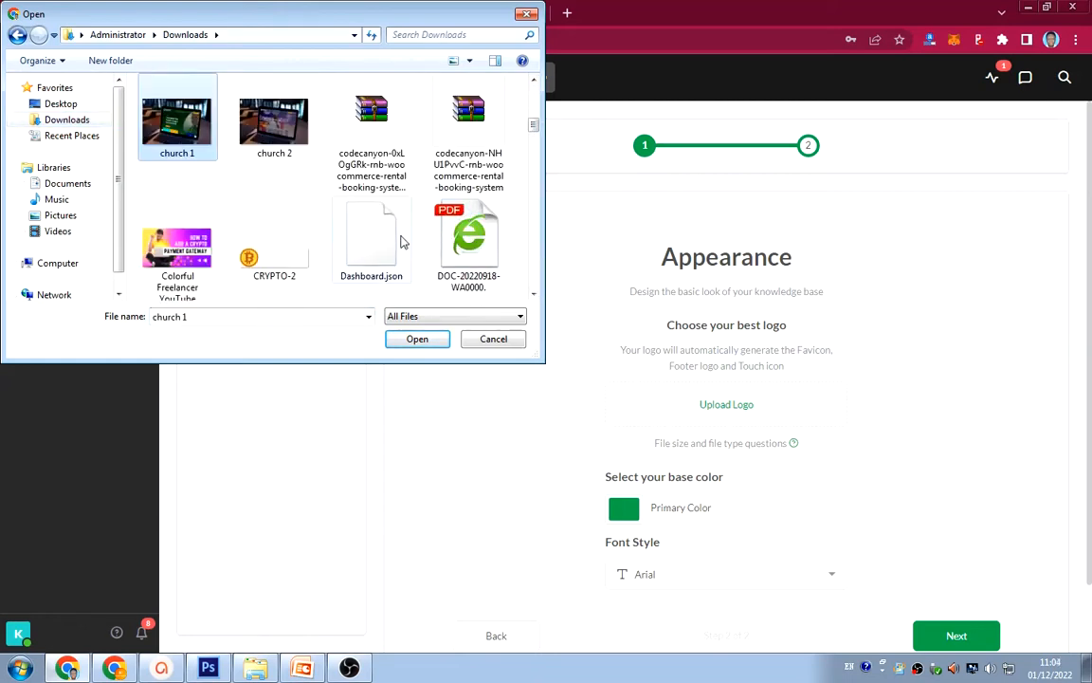
{"action": "left_click", "coordinate": [261, 239]}
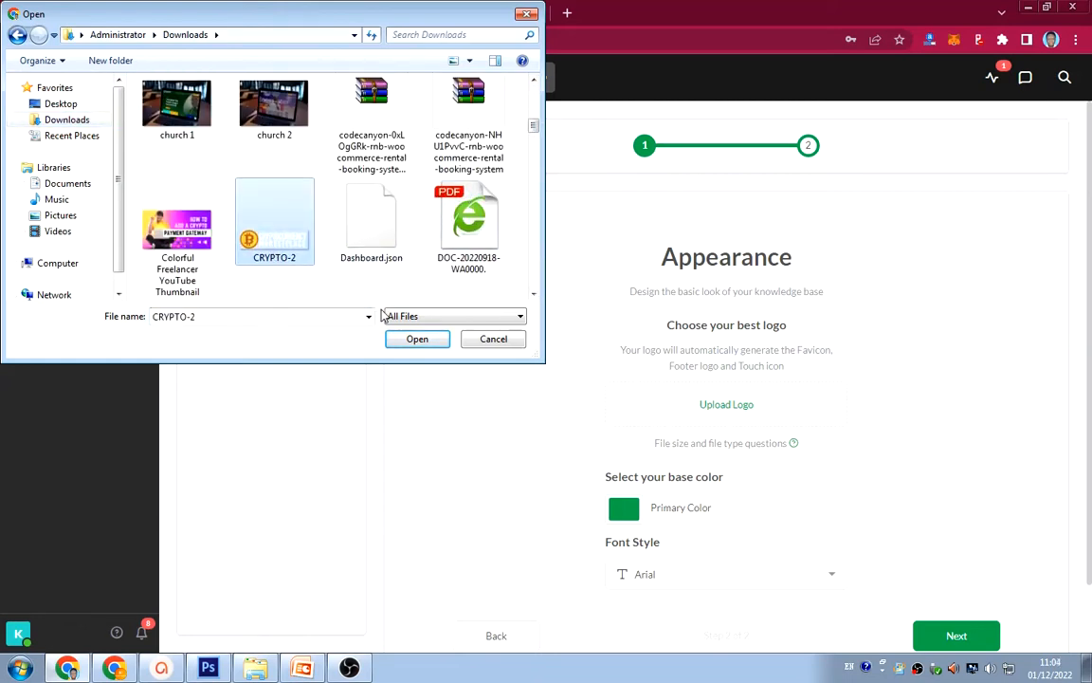
{"action": "left_click", "coordinate": [422, 343]}
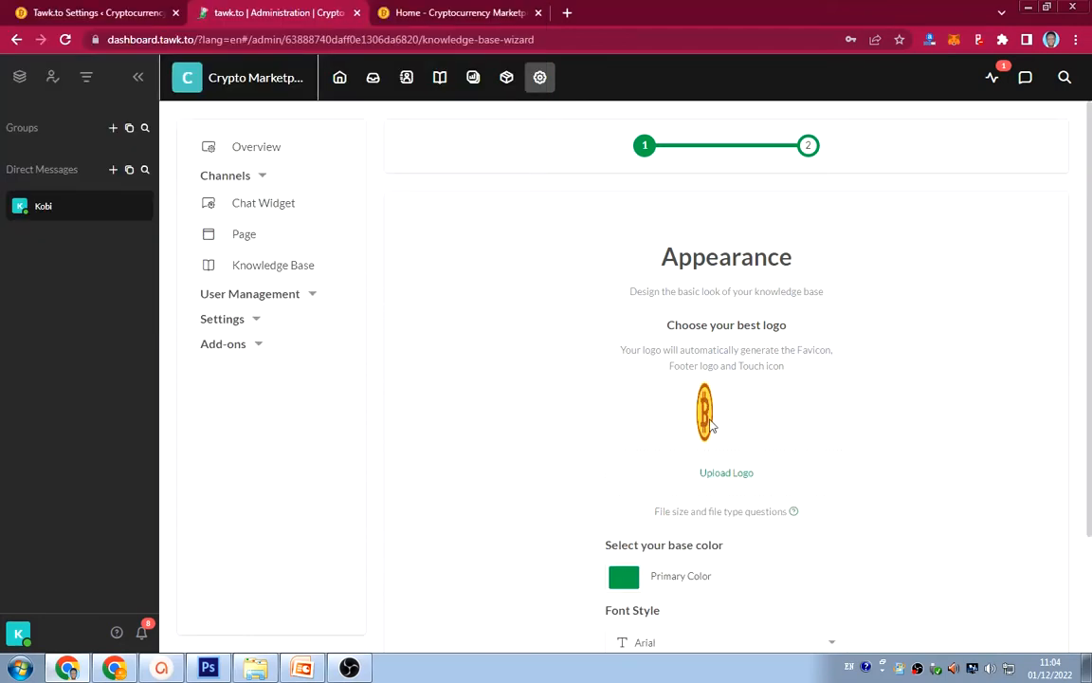
Set the knowledge base's primary color to #d48a37
{"action": "scroll", "coordinate": [934, 447], "scroll_direction": "down", "scroll_amount": 3}
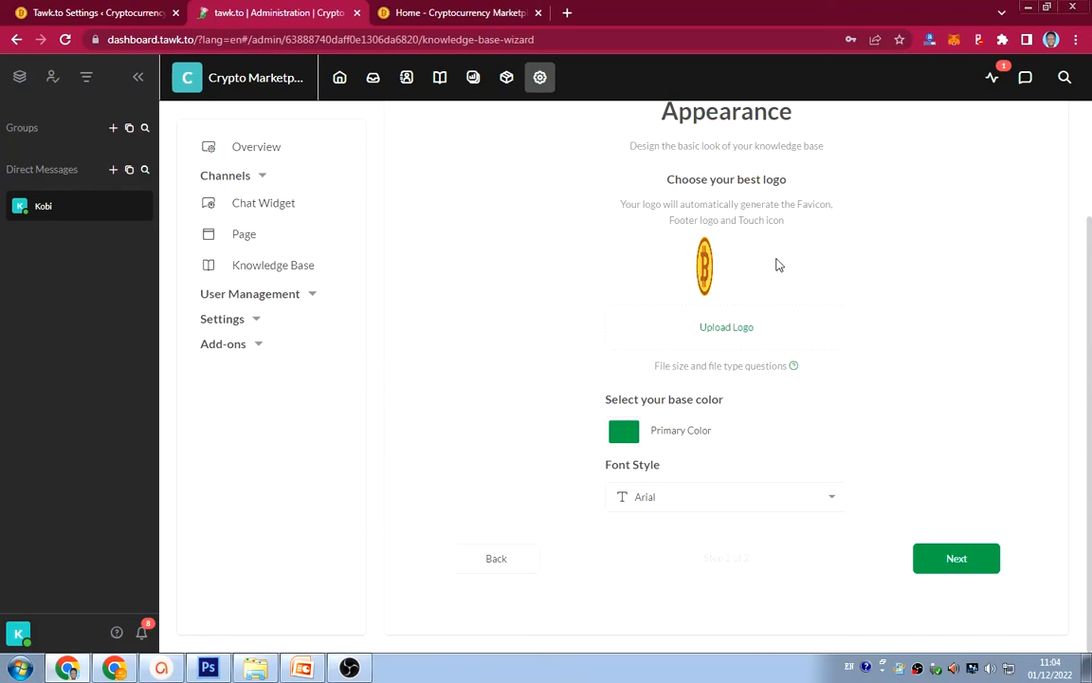
{"action": "left_click", "coordinate": [626, 432]}
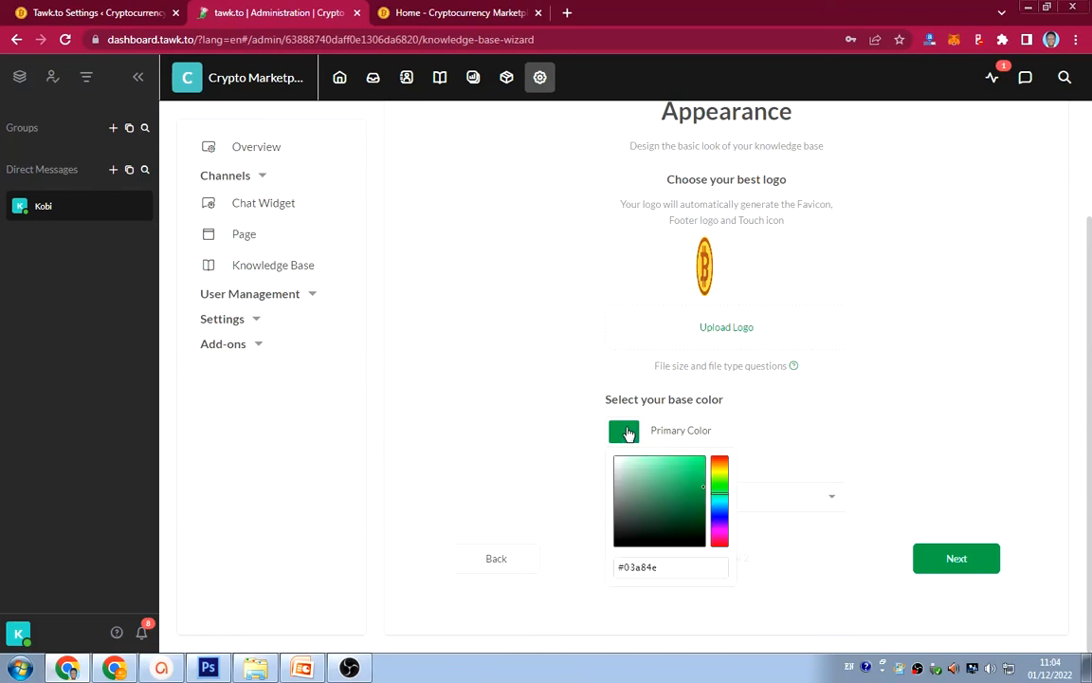
{"action": "left_click_drag", "start_coordinate": [675, 575], "coordinate": [624, 565]}
{"action": "type", "text": "d48a37"}
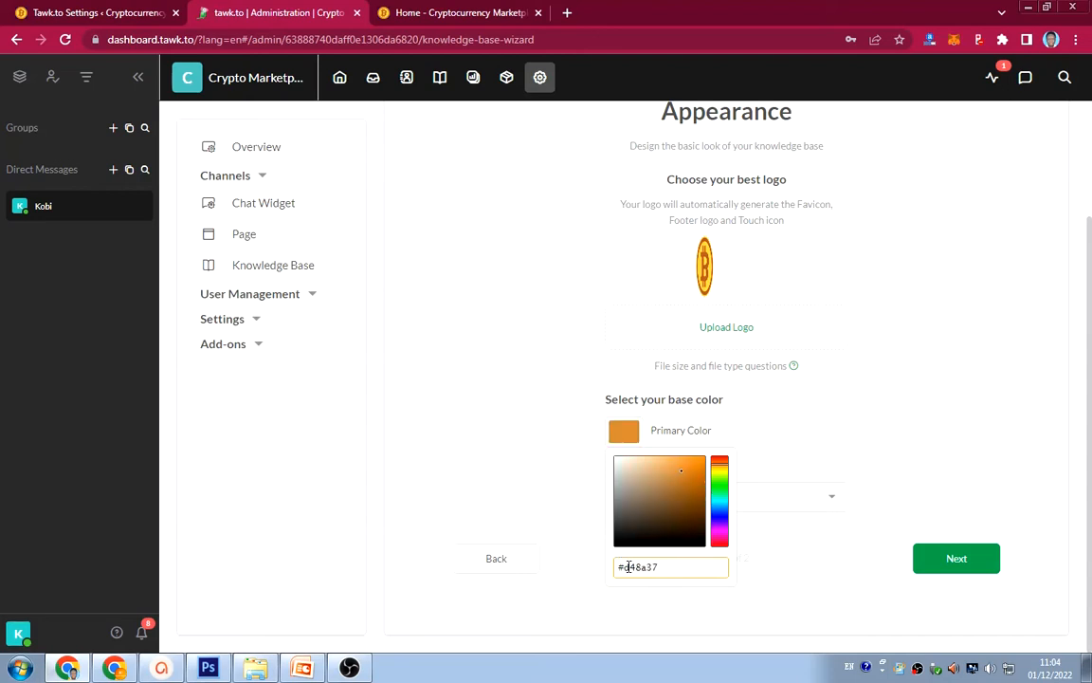
{"action": "left_click_drag", "start_coordinate": [850, 453], "coordinate": [857, 445]}
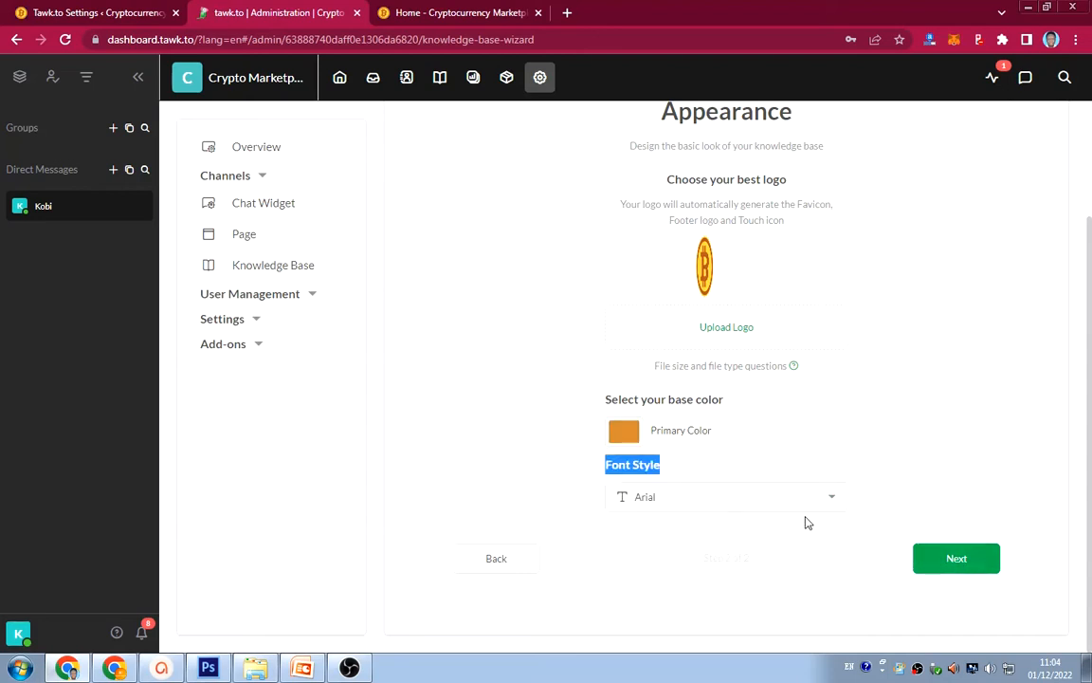
{"action": "left_click", "coordinate": [948, 485]}
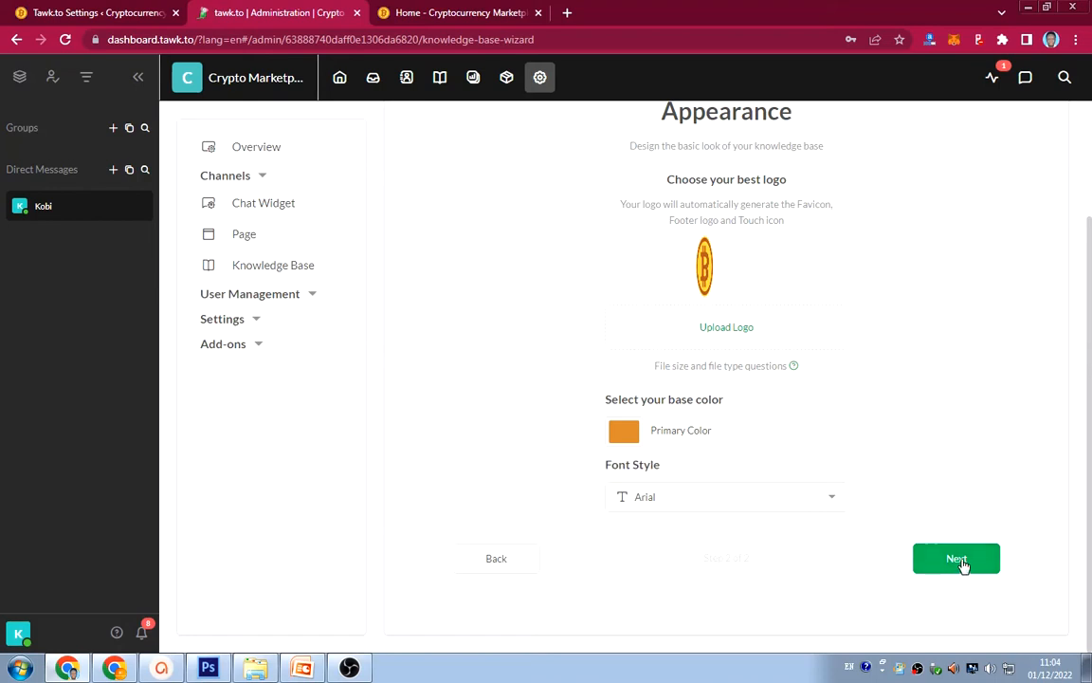
Finish the setup wizard with the Arial font, and open the knowledge base's settings to look through them down to Google Analytics
{"action": "left_click", "coordinate": [958, 561]}
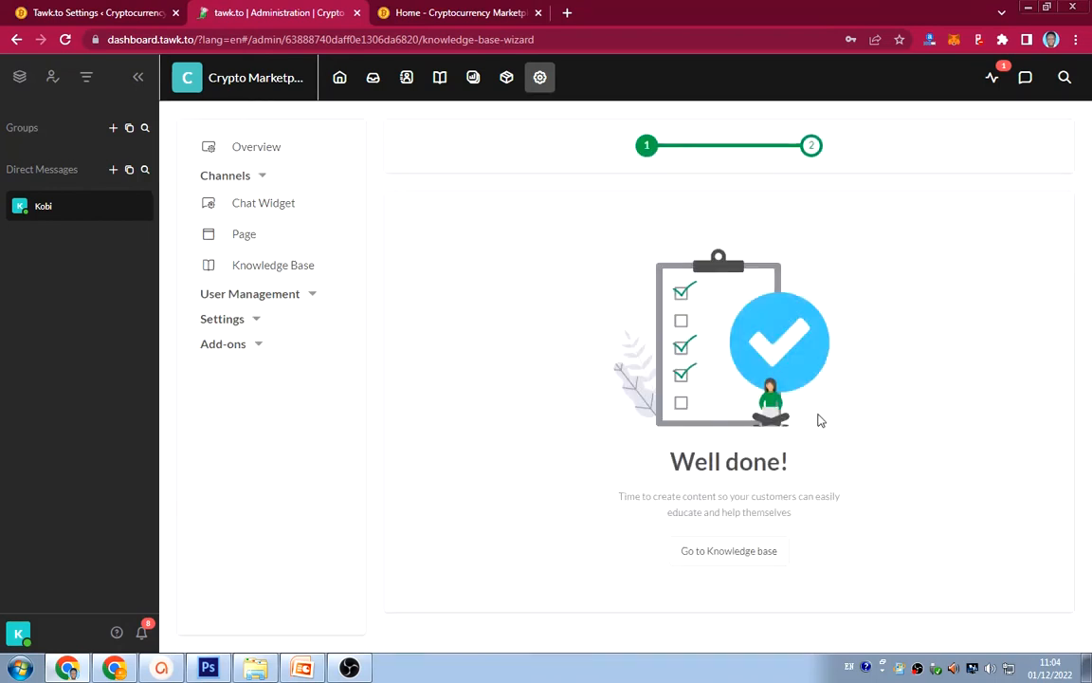
{"action": "left_click", "coordinate": [722, 555]}
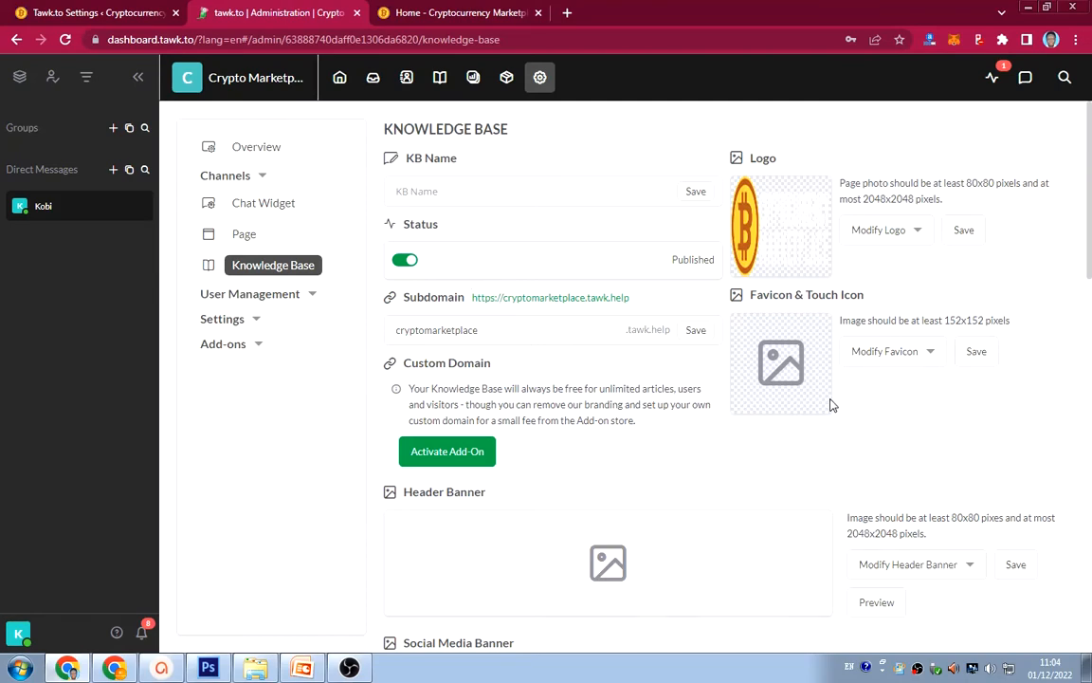
{"action": "scroll", "coordinate": [831, 405], "scroll_direction": "down", "scroll_amount": 5}
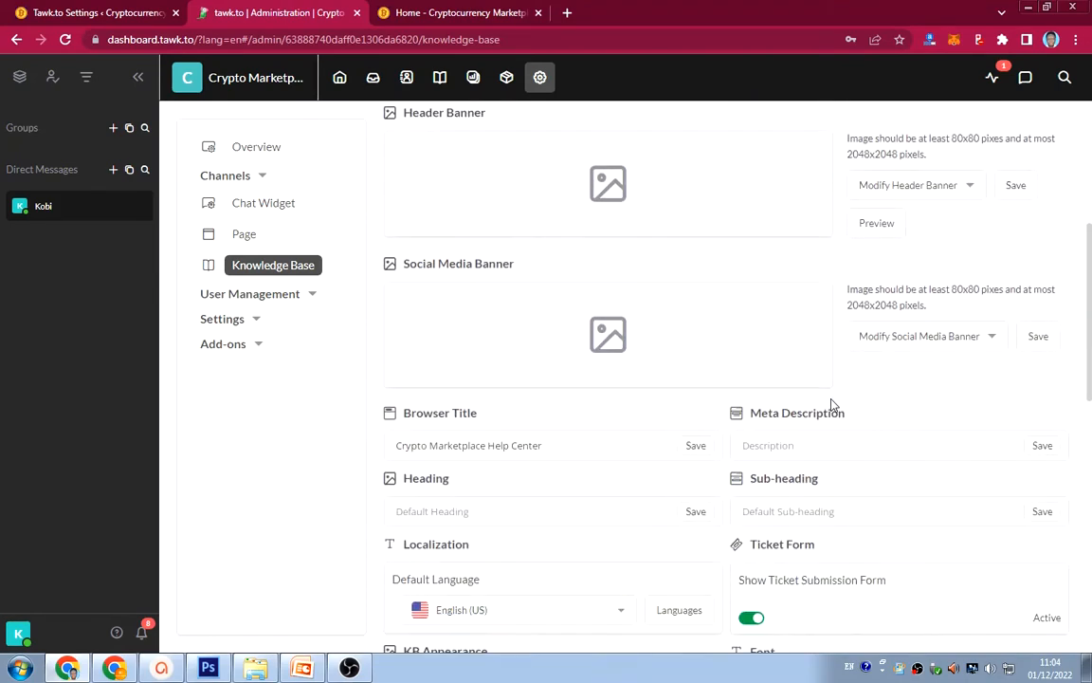
{"action": "scroll", "coordinate": [831, 405], "scroll_direction": "down", "scroll_amount": 5}
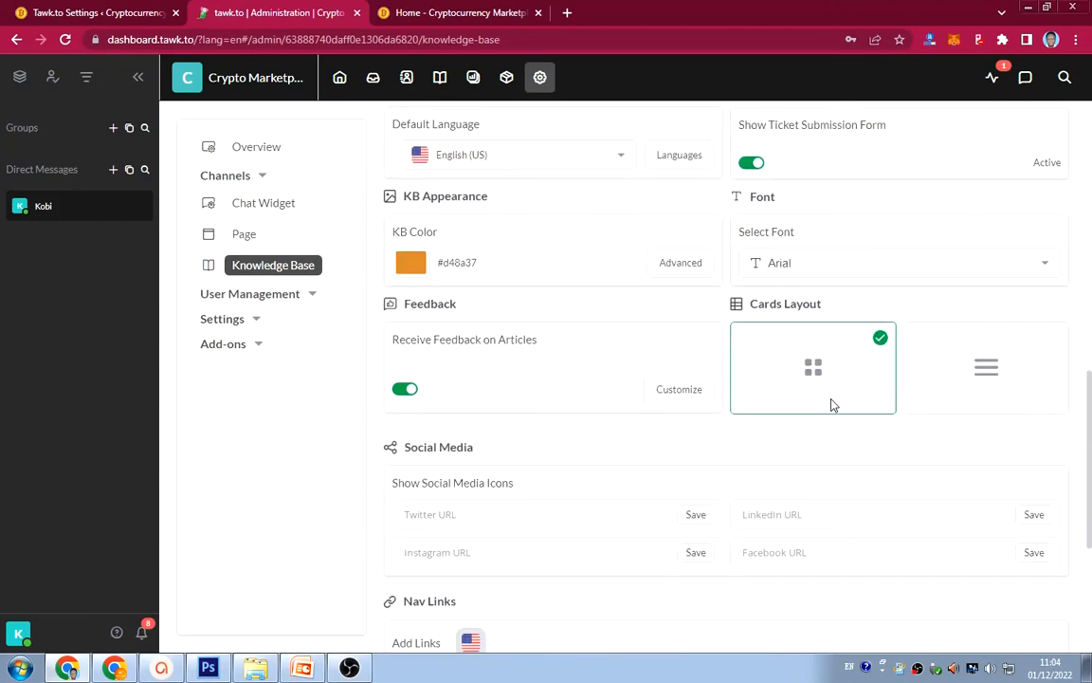
{"action": "scroll", "coordinate": [830, 405], "scroll_direction": "down", "scroll_amount": 3}
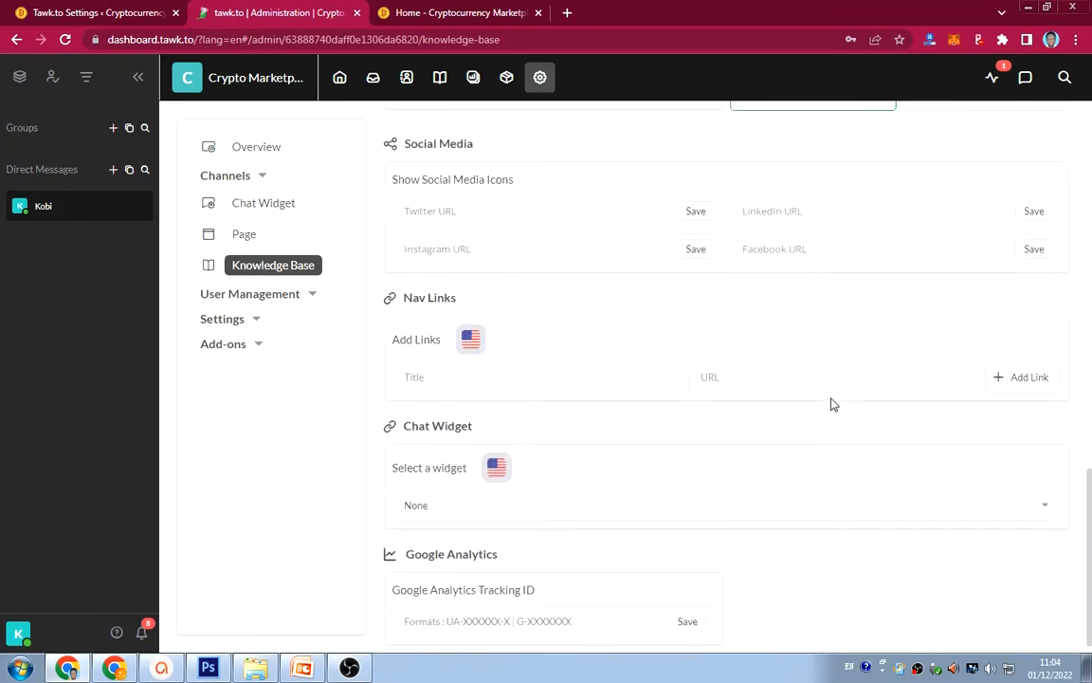
{"action": "scroll", "coordinate": [831, 405], "scroll_direction": "down", "scroll_amount": 1}
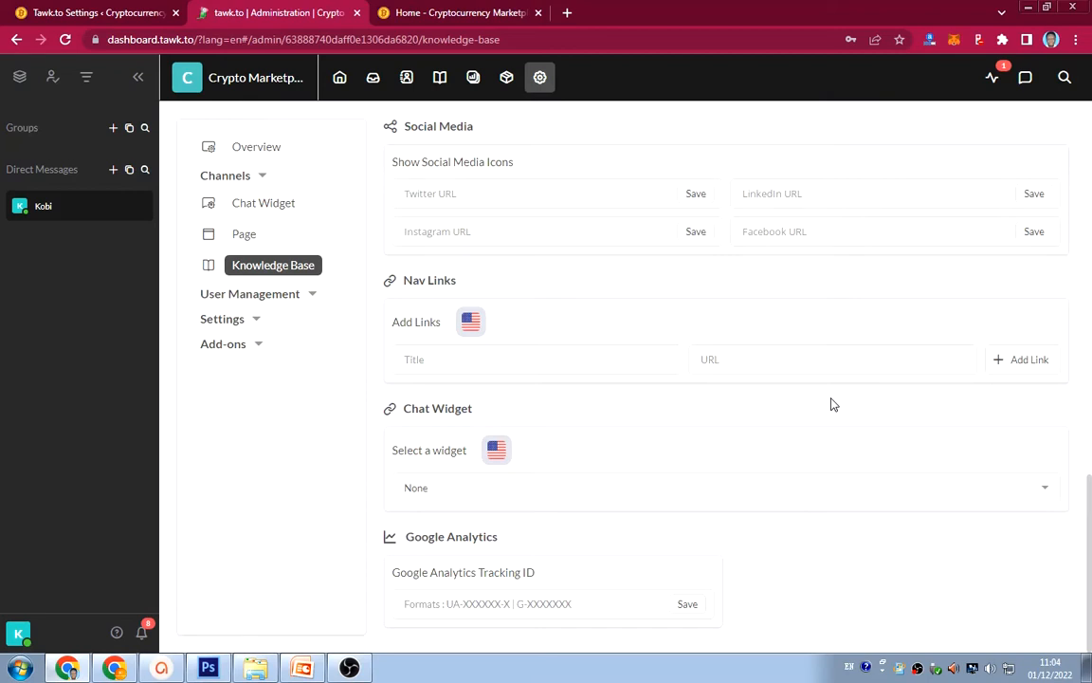
{"action": "left_click", "coordinate": [670, 370]}
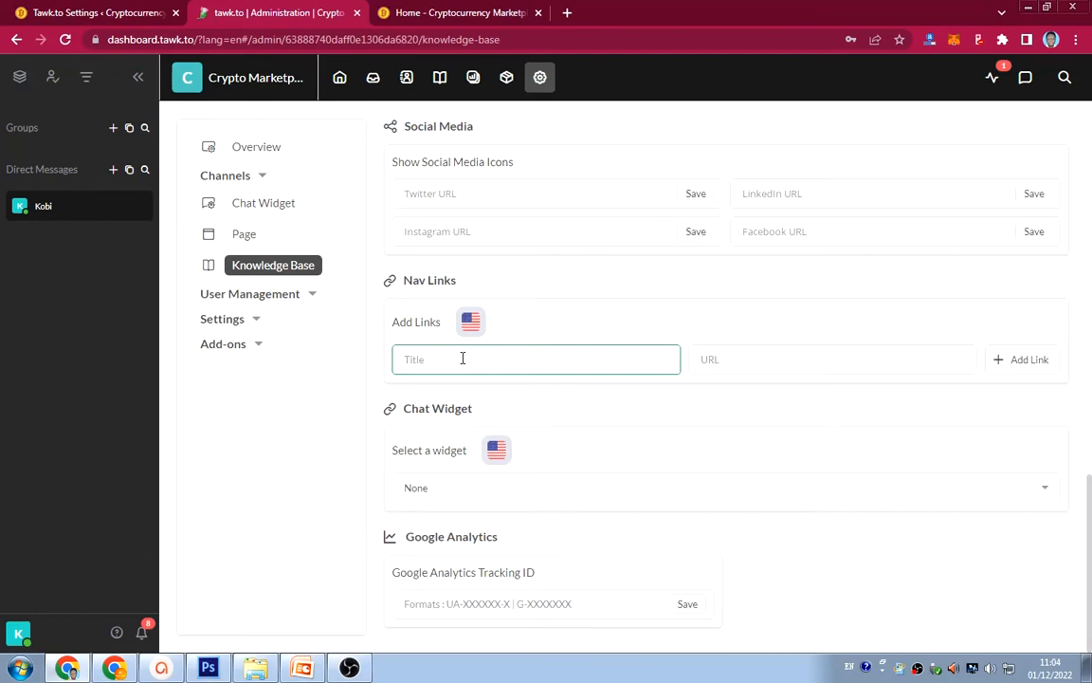
{"action": "left_click", "coordinate": [459, 12]}
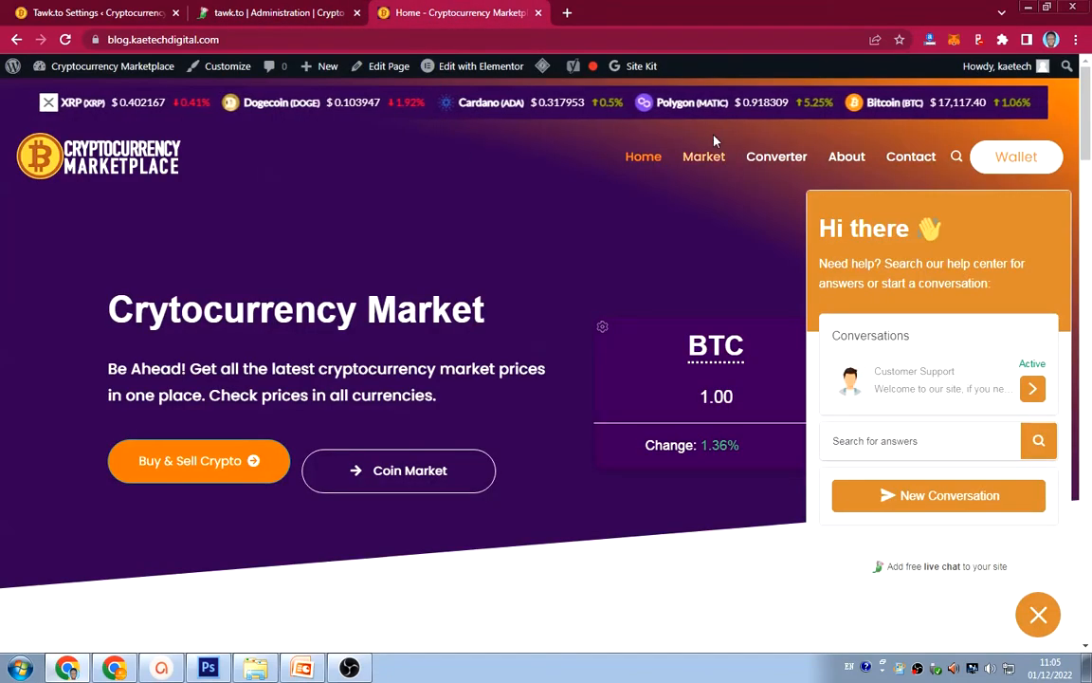
{"action": "right_click", "coordinate": [640, 154]}
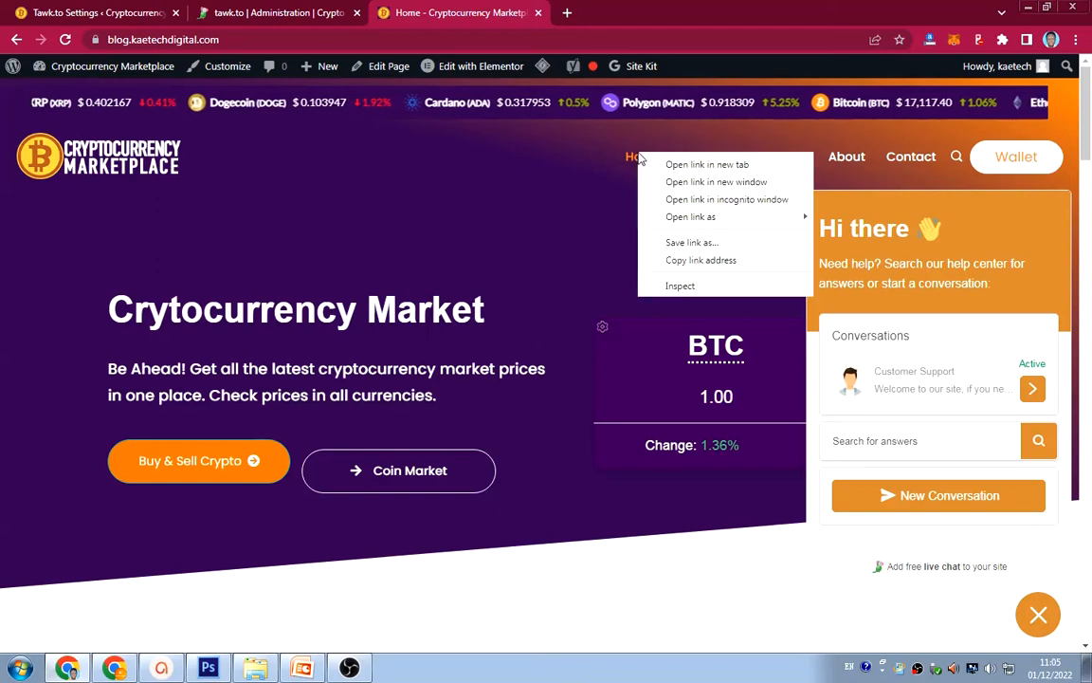
{"action": "left_click", "coordinate": [679, 260]}
{"action": "left_click", "coordinate": [273, 14]}
{"action": "left_click", "coordinate": [471, 347]}
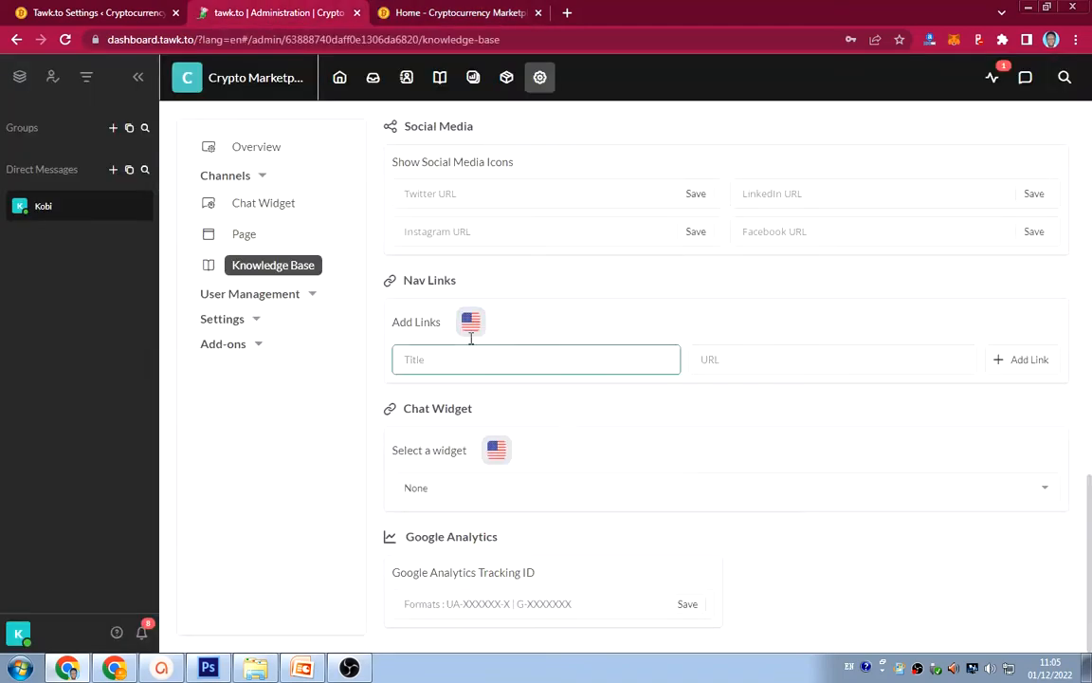
{"action": "type", "text": "Home"}
{"action": "left_click", "coordinate": [767, 364]}
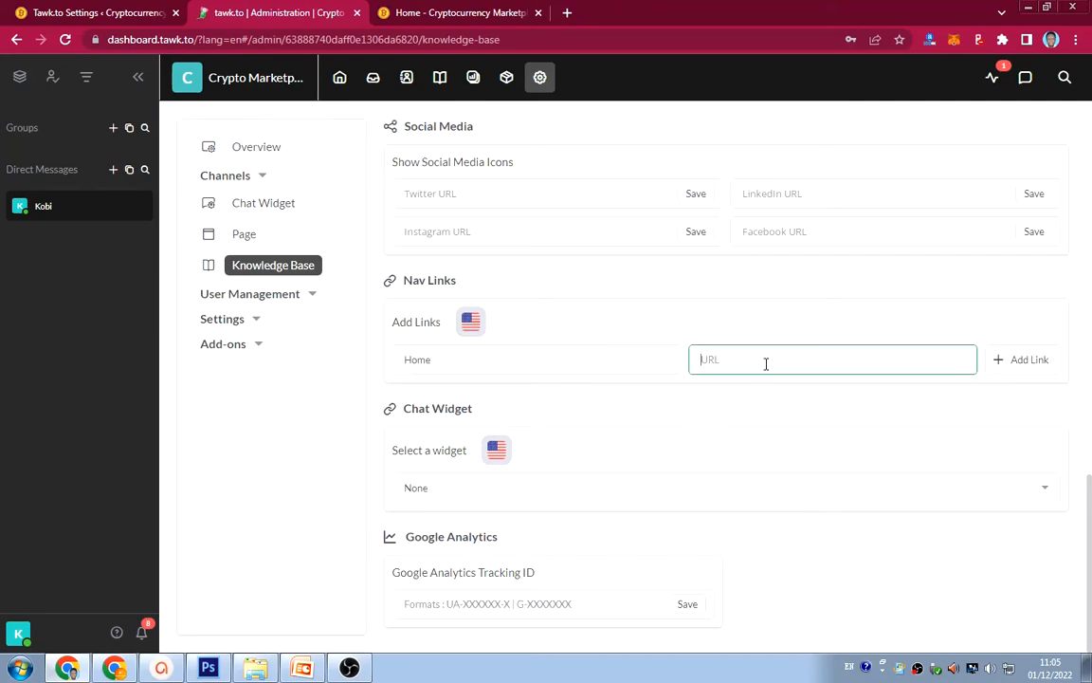
{"action": "key", "text": "ctrl+v"}
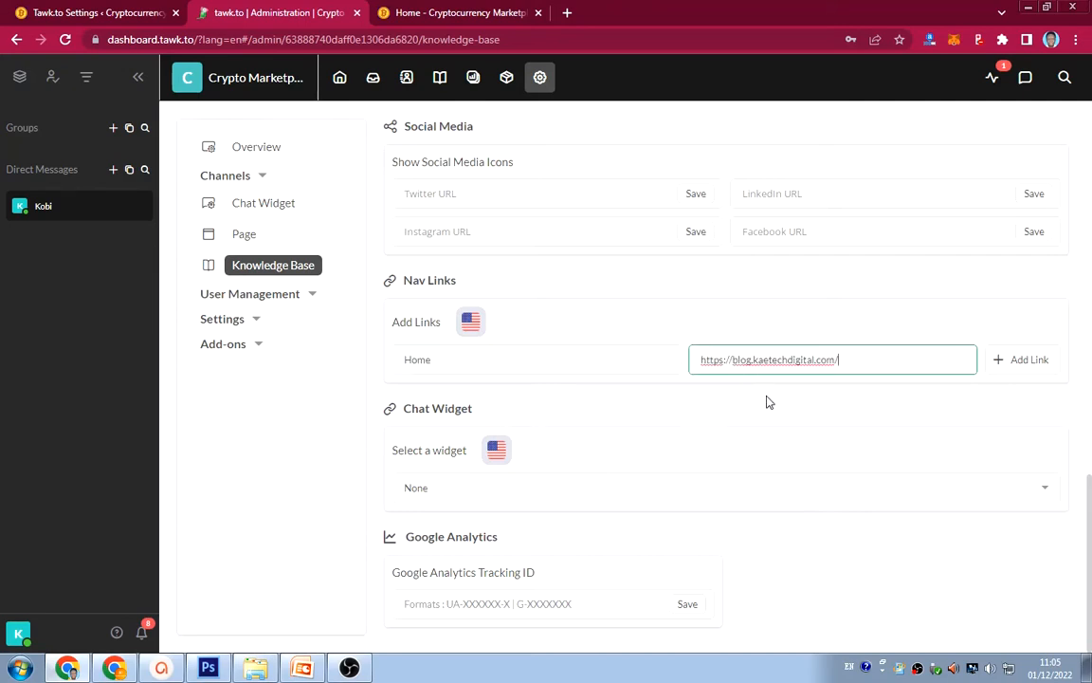
{"action": "left_click", "coordinate": [1033, 360]}
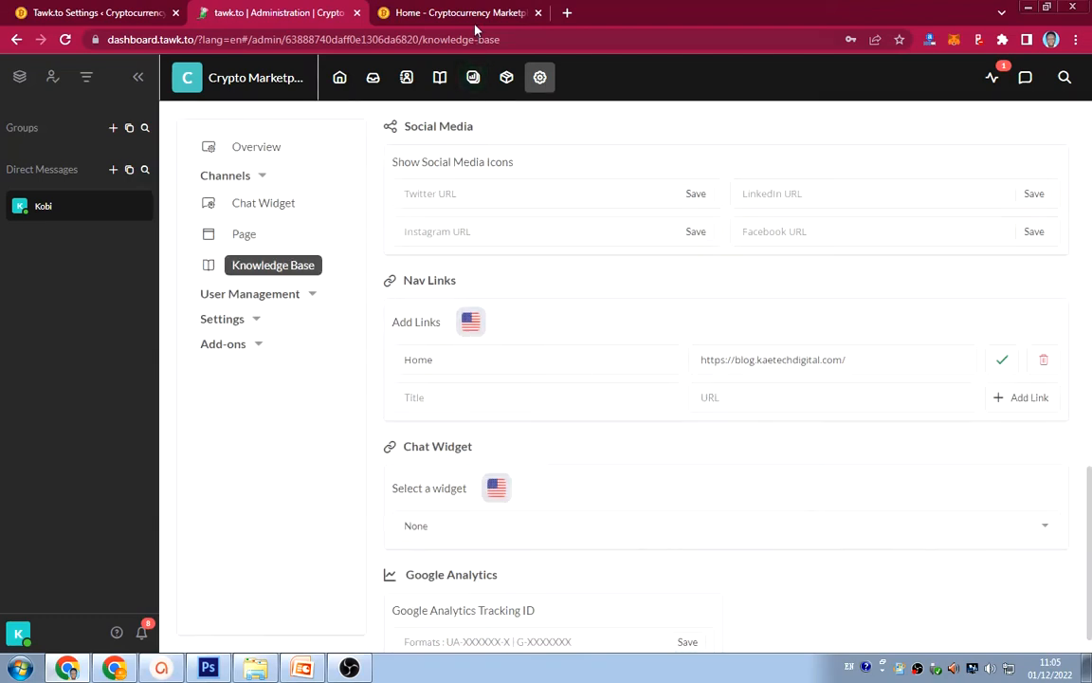
{"action": "left_click", "coordinate": [464, 13]}
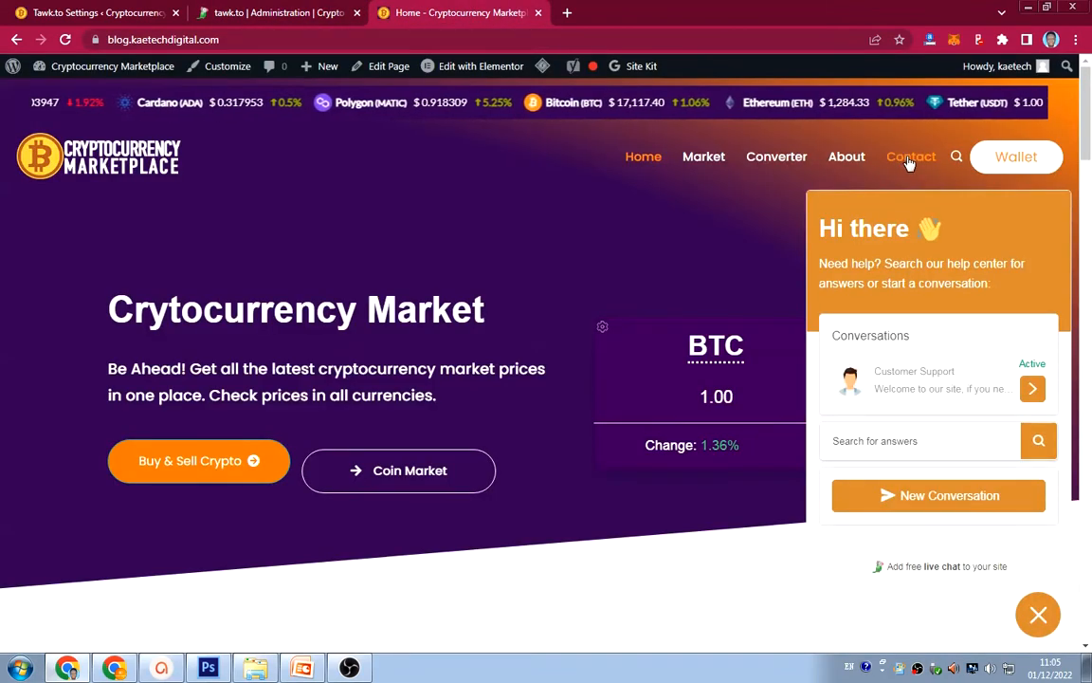
{"action": "right_click", "coordinate": [909, 161]}
{"action": "left_click", "coordinate": [956, 263]}
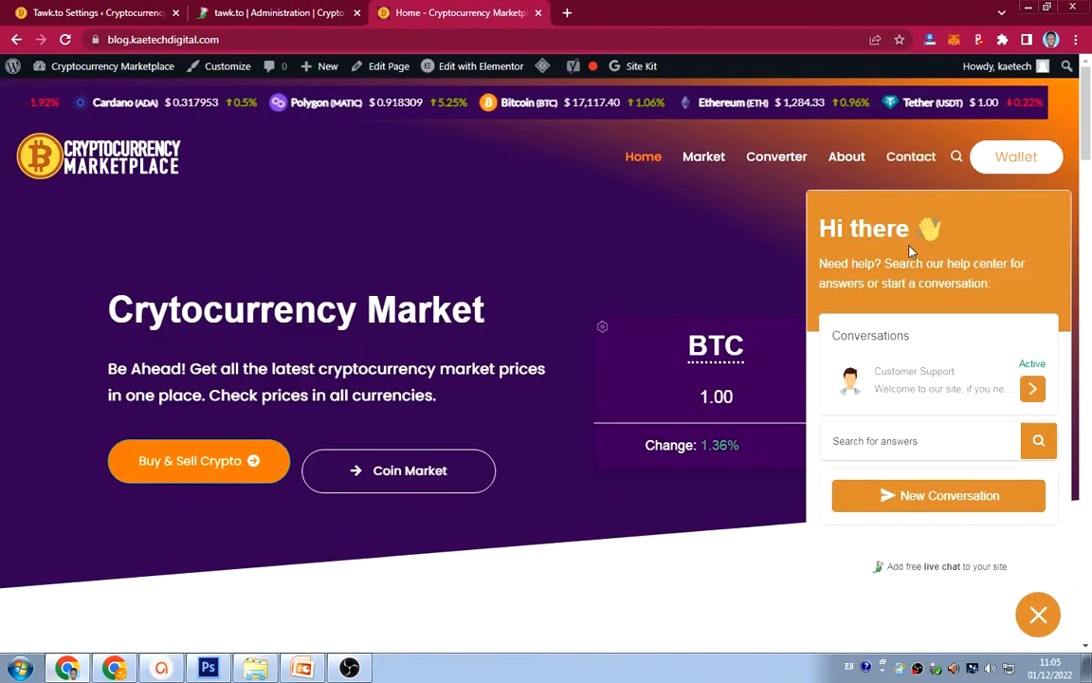
{"action": "left_click", "coordinate": [280, 12]}
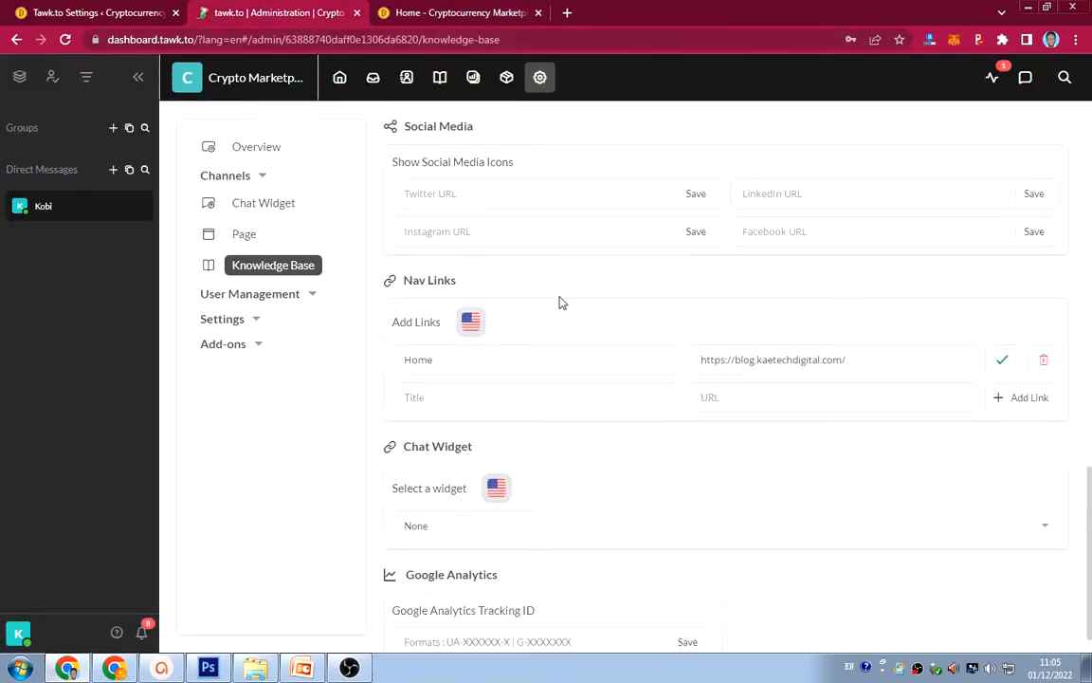
{"action": "left_click", "coordinate": [516, 408]}
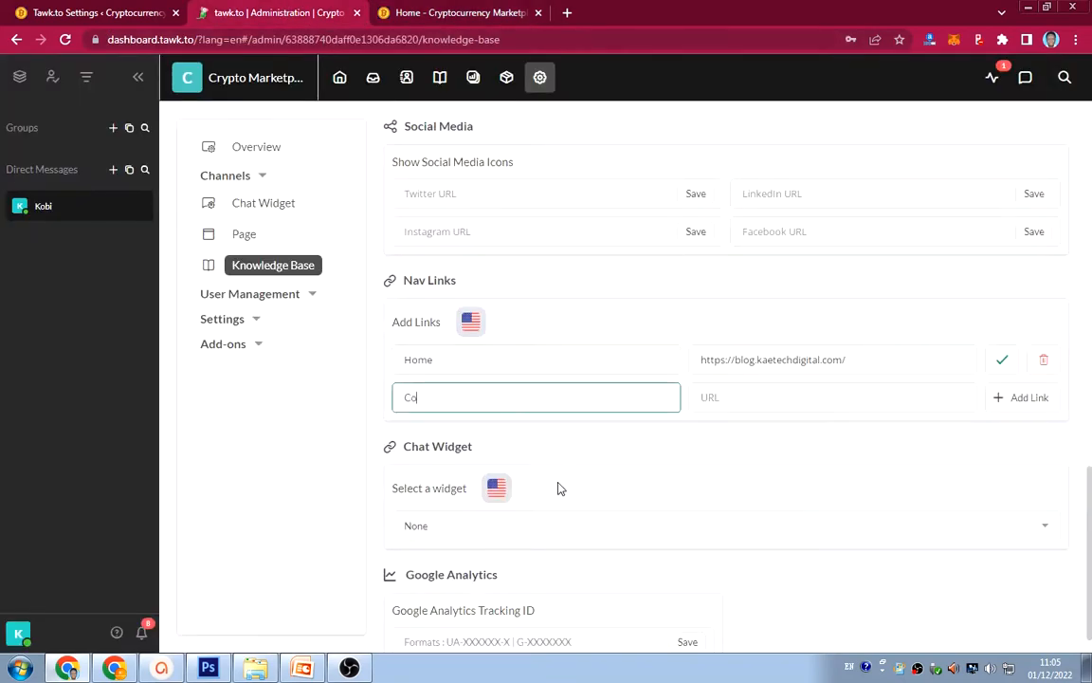
{"action": "left_click", "coordinate": [727, 396]}
{"action": "key", "text": "ctrl+v"}
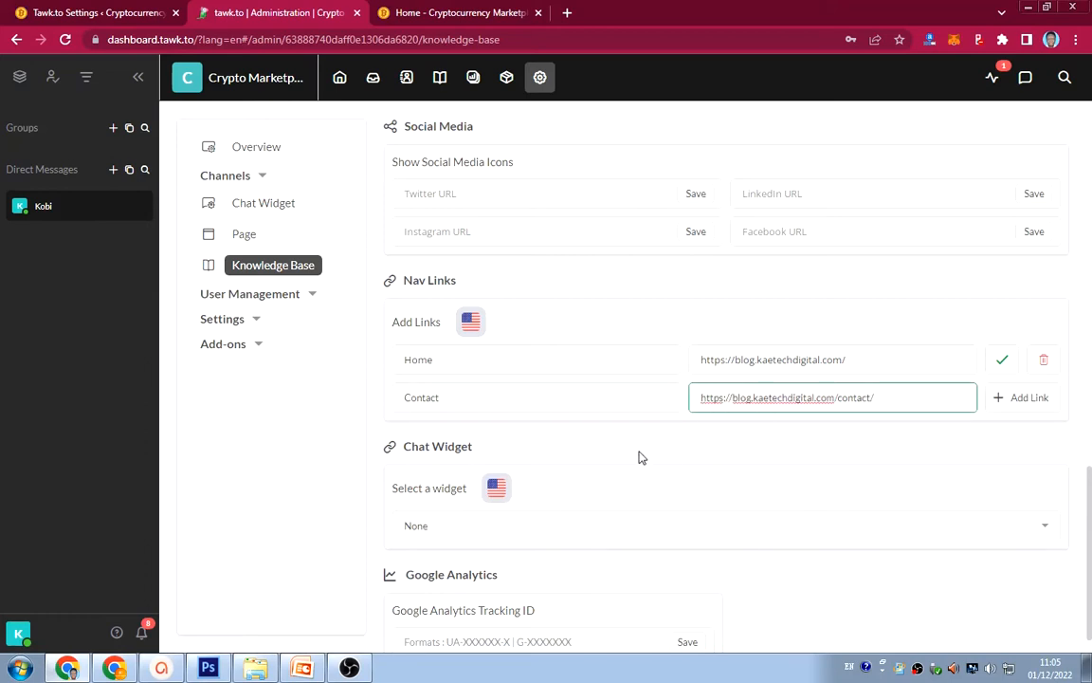
{"action": "left_click", "coordinate": [998, 398]}
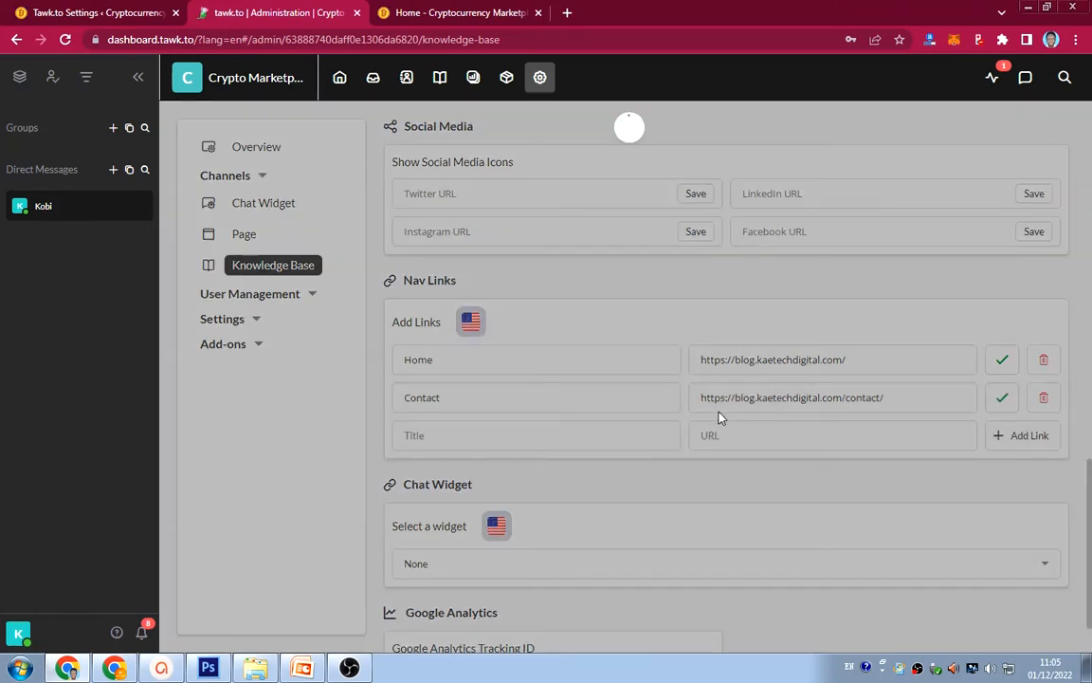
Select Crypto Marketplace as the chat widget shown on the knowledge base
{"action": "scroll", "coordinate": [666, 468], "scroll_direction": "down", "scroll_amount": 1}
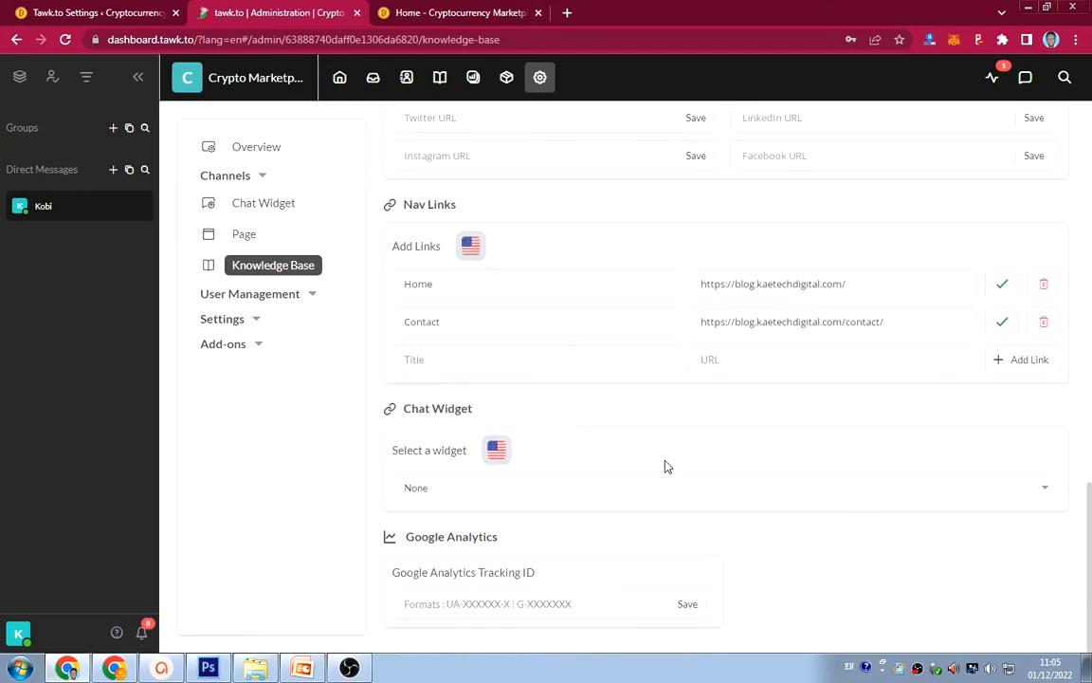
{"action": "left_click", "coordinate": [537, 489]}
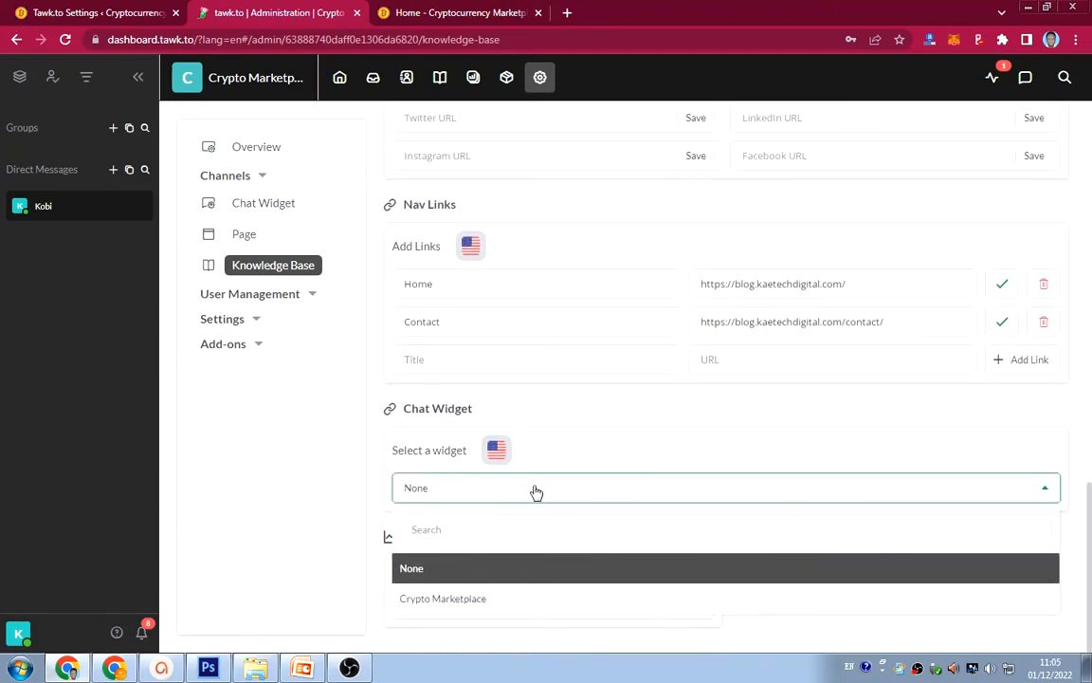
{"action": "left_click", "coordinate": [503, 600]}
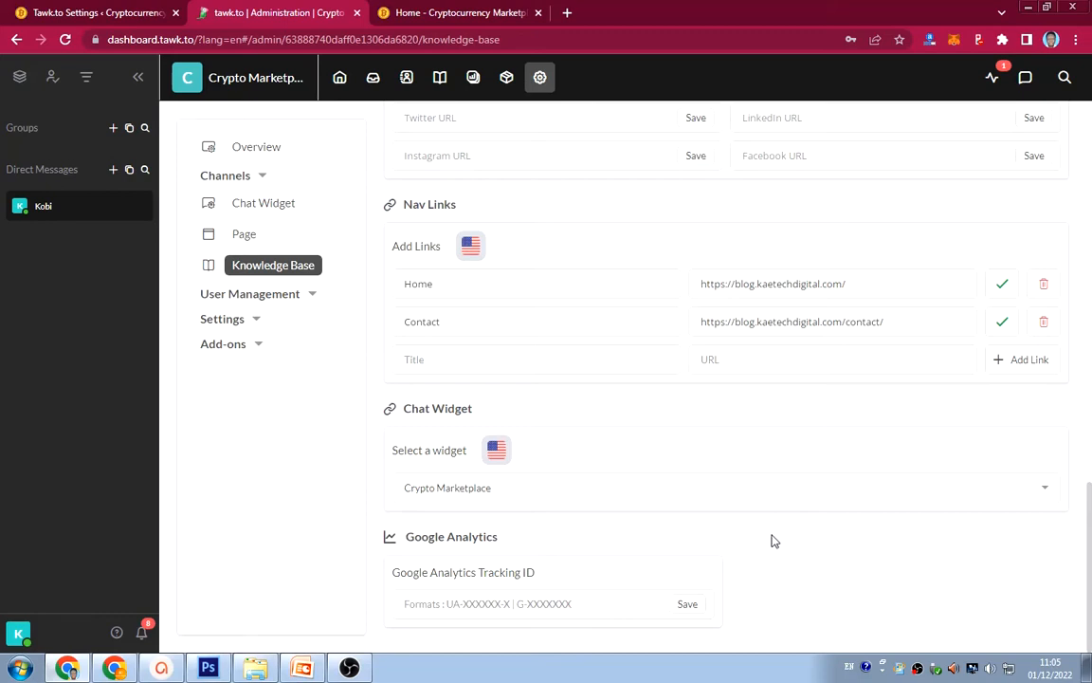
Review the knowledge base settings, from name, logo and banners down to nav links, chat widget and Google Analytics
{"action": "scroll", "coordinate": [773, 538], "scroll_direction": "up", "scroll_amount": 3}
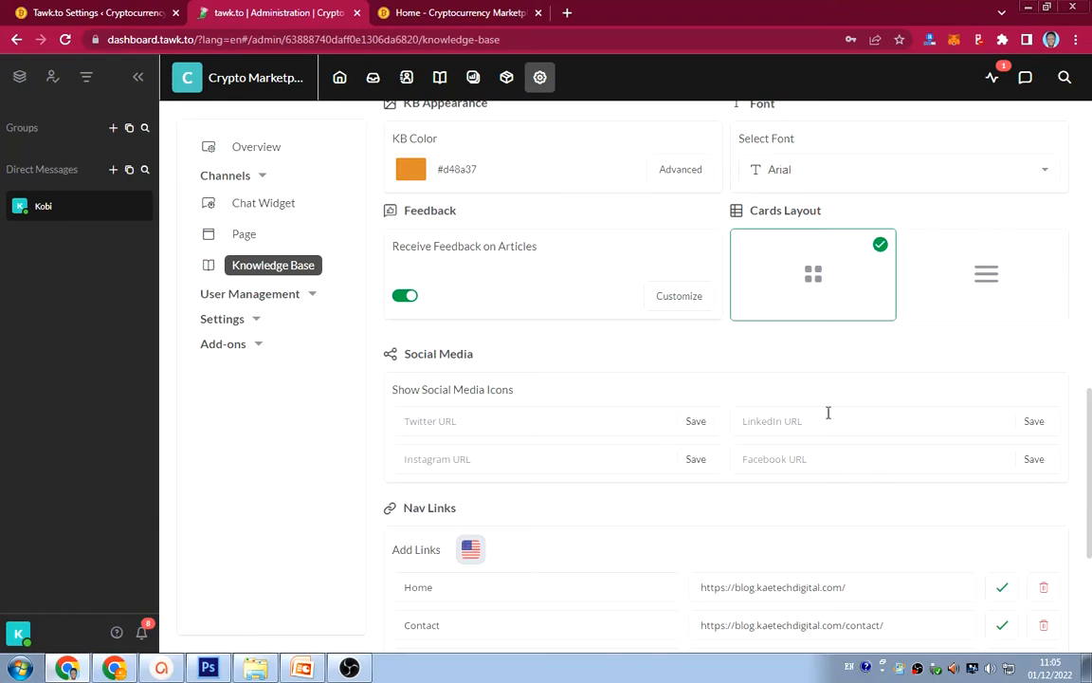
{"action": "scroll", "coordinate": [816, 413], "scroll_direction": "up", "scroll_amount": 2}
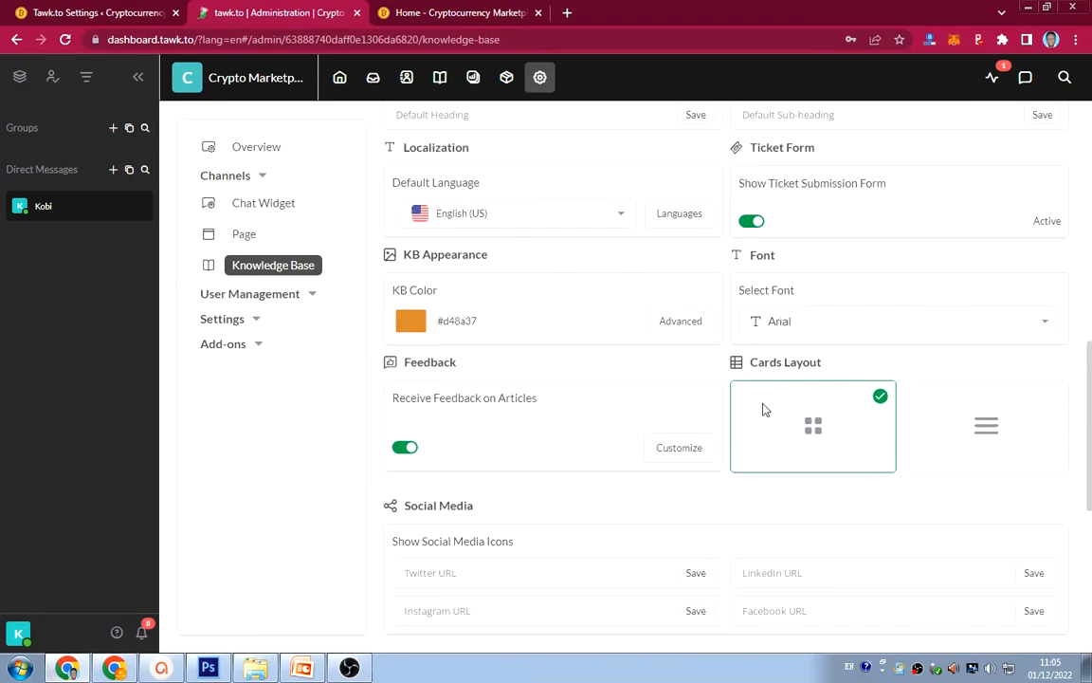
{"action": "scroll", "coordinate": [751, 408], "scroll_direction": "up", "scroll_amount": 4}
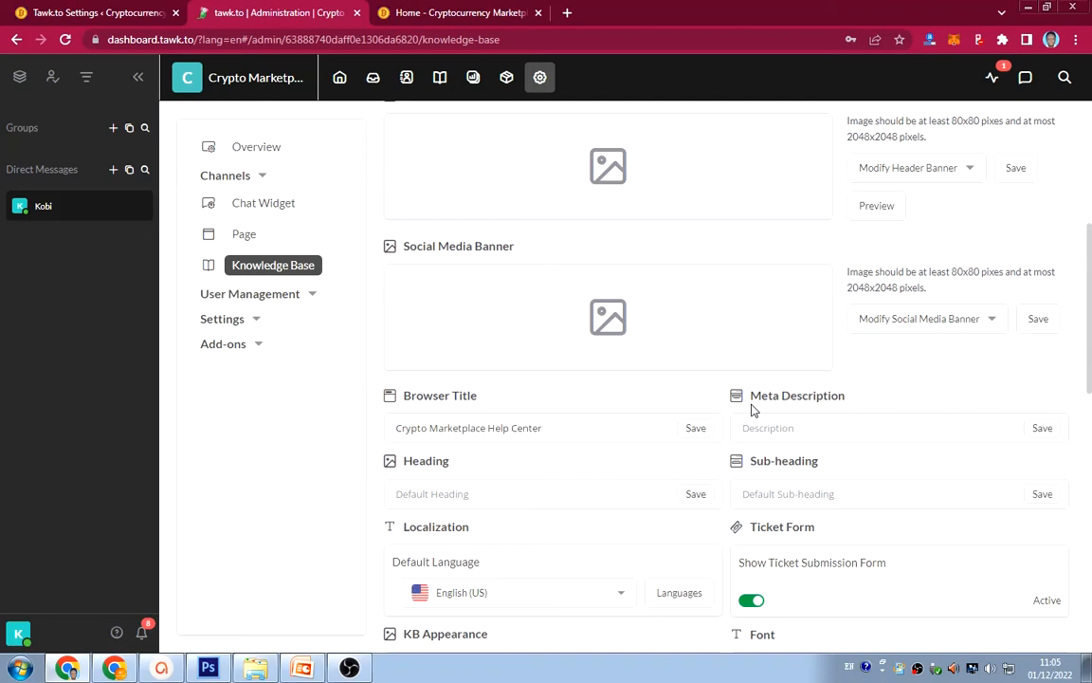
{"action": "scroll", "coordinate": [754, 410], "scroll_direction": "up", "scroll_amount": 4}
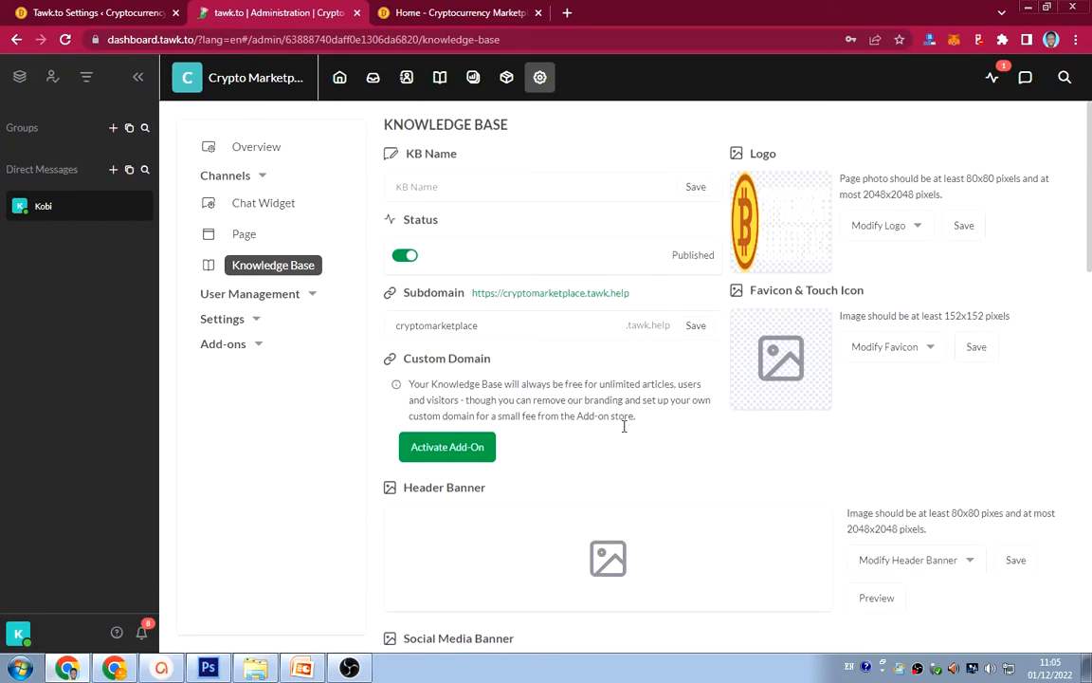
{"action": "scroll", "coordinate": [721, 408], "scroll_direction": "down", "scroll_amount": 4}
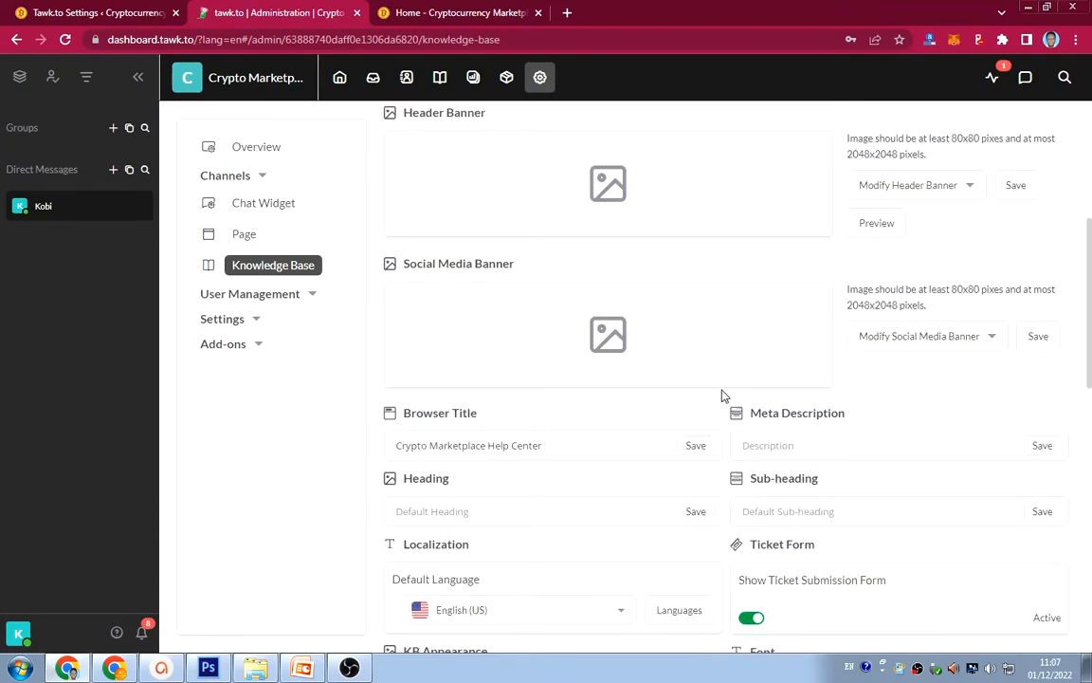
{"action": "scroll", "coordinate": [722, 394], "scroll_direction": "down", "scroll_amount": 4}
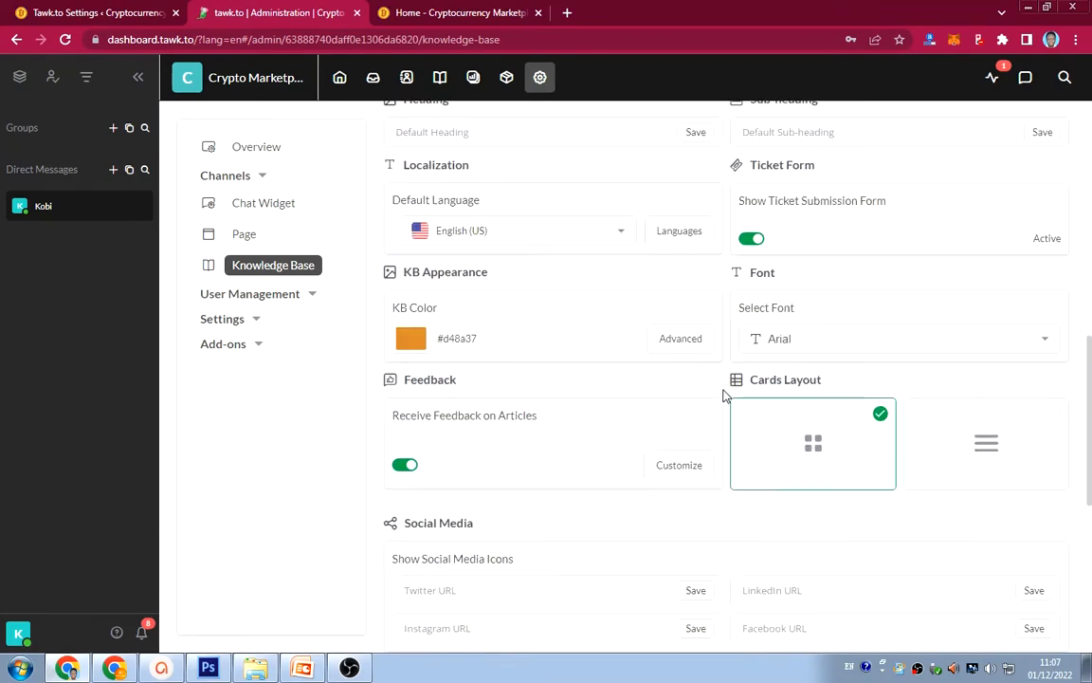
{"action": "scroll", "coordinate": [724, 392], "scroll_direction": "down", "scroll_amount": 5}
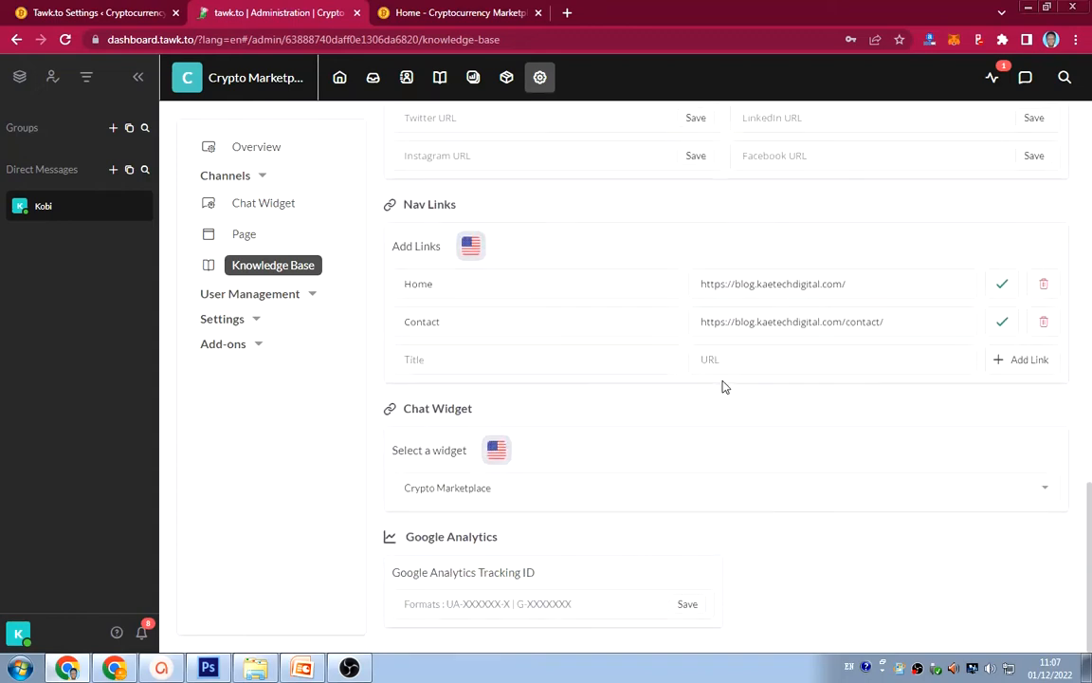
{"action": "scroll", "coordinate": [722, 386], "scroll_direction": "up", "scroll_amount": 15}
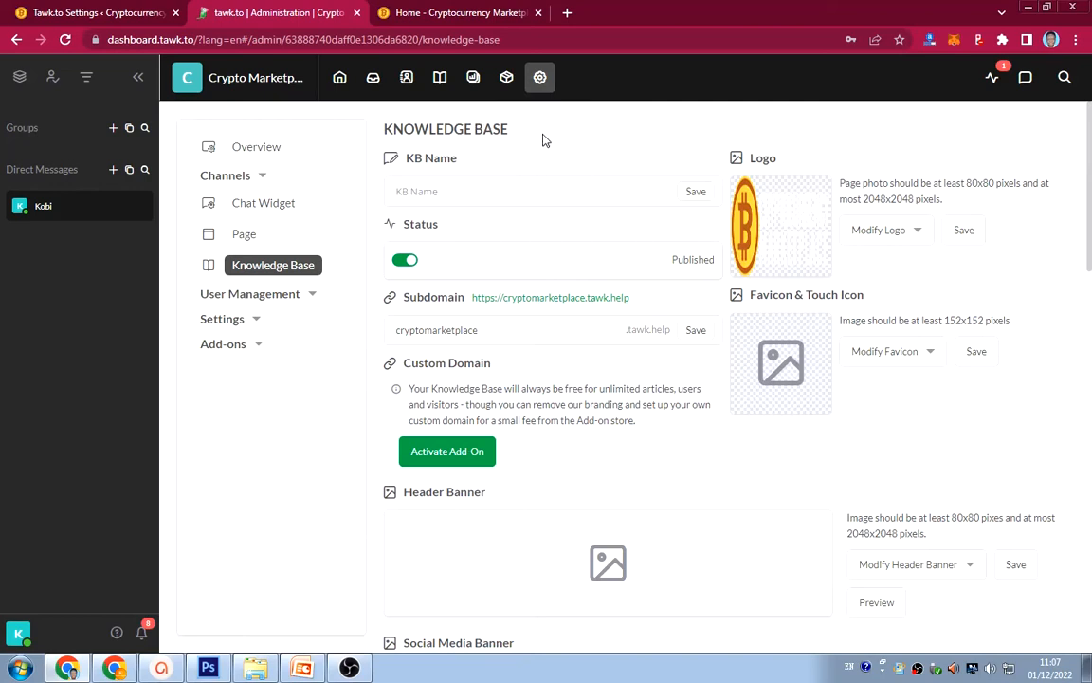
Create a new knowledge base article titled "About Crypto Currency"
{"action": "left_click", "coordinate": [439, 84]}
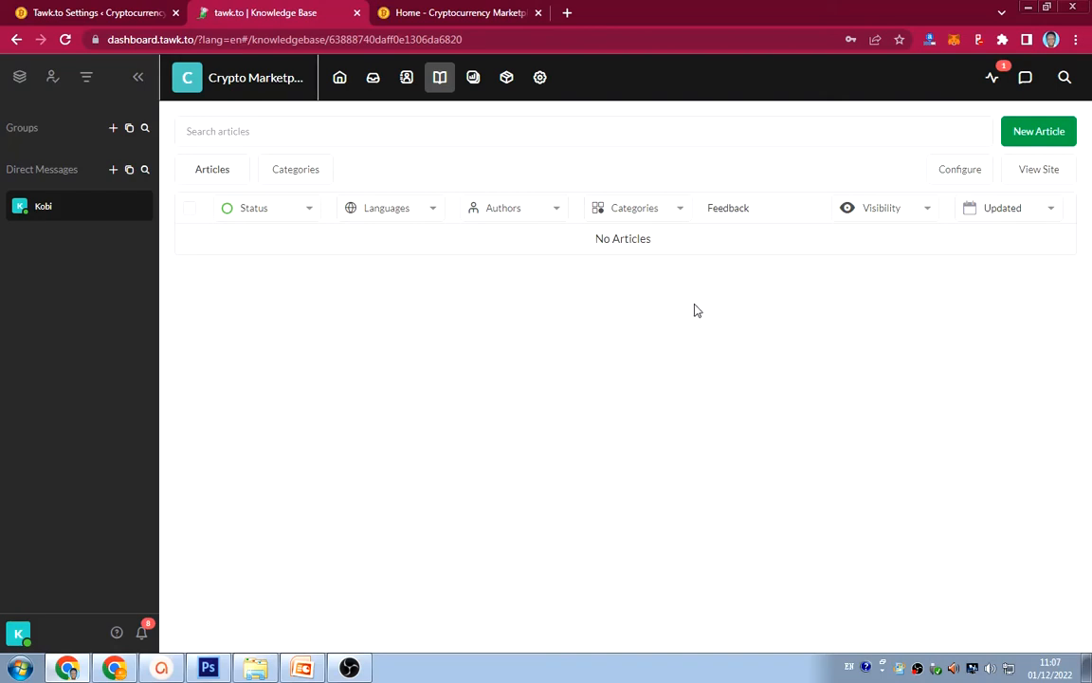
{"action": "left_click", "coordinate": [1049, 133]}
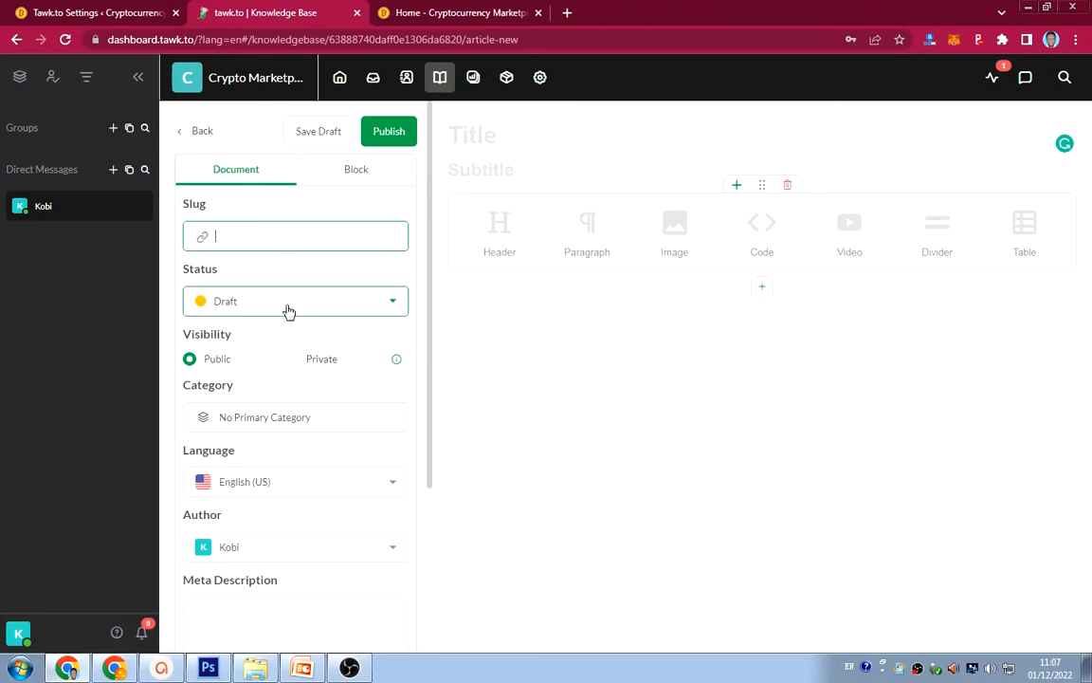
{"action": "left_click", "coordinate": [491, 138]}
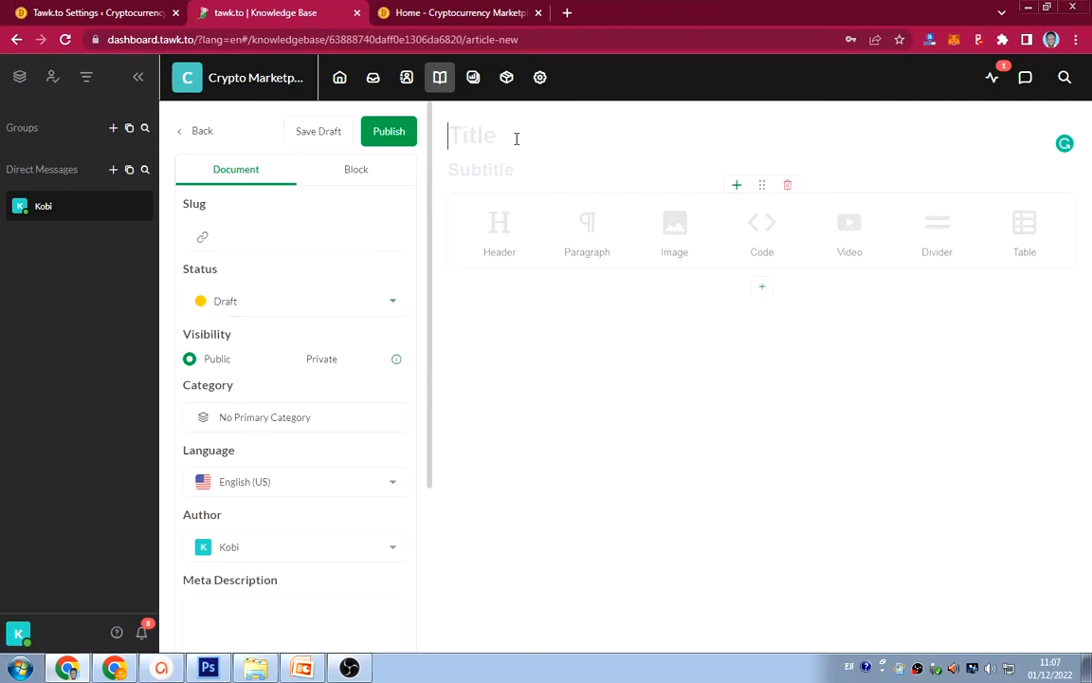
{"action": "type", "text": "Abo"}
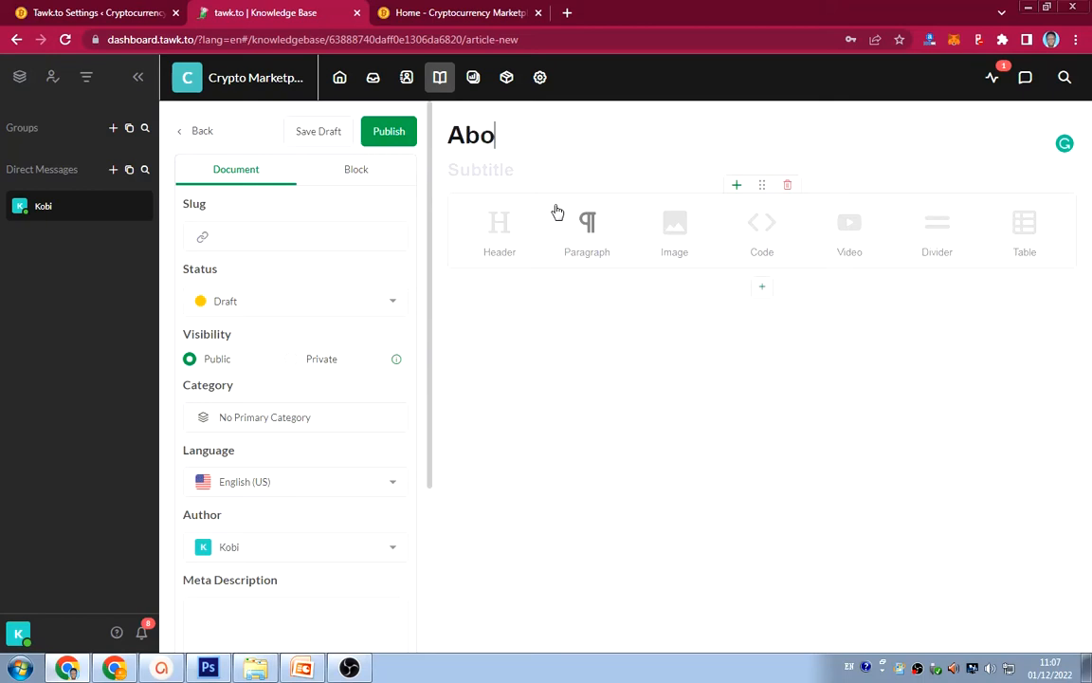
{"action": "type", "text": "ut Crypto Currency"}
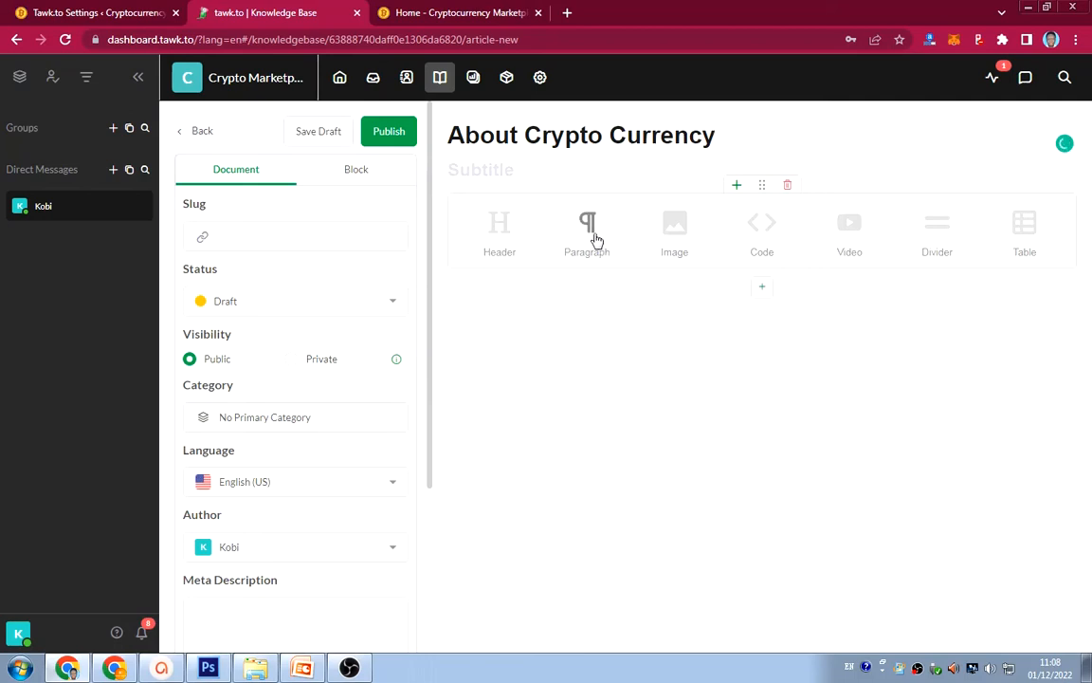
Add a paragraph block containing the "Our Team of Crypto Experts" body text copied from the live site's About page
{"action": "left_click", "coordinate": [589, 228]}
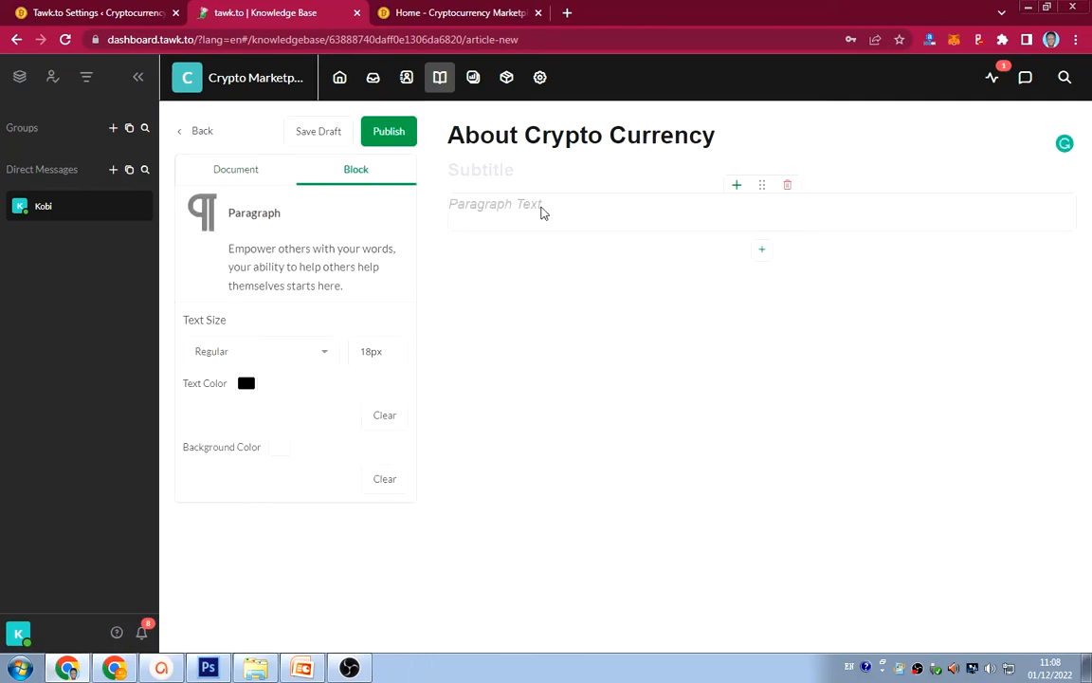
{"action": "left_click", "coordinate": [451, 14]}
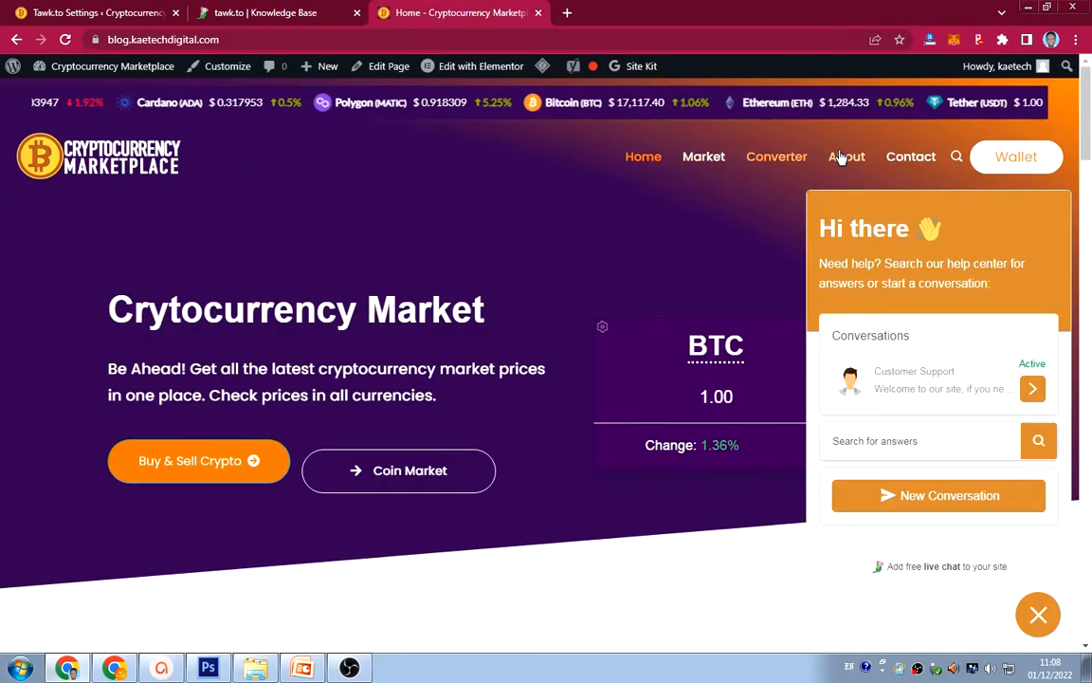
{"action": "left_click", "coordinate": [841, 158]}
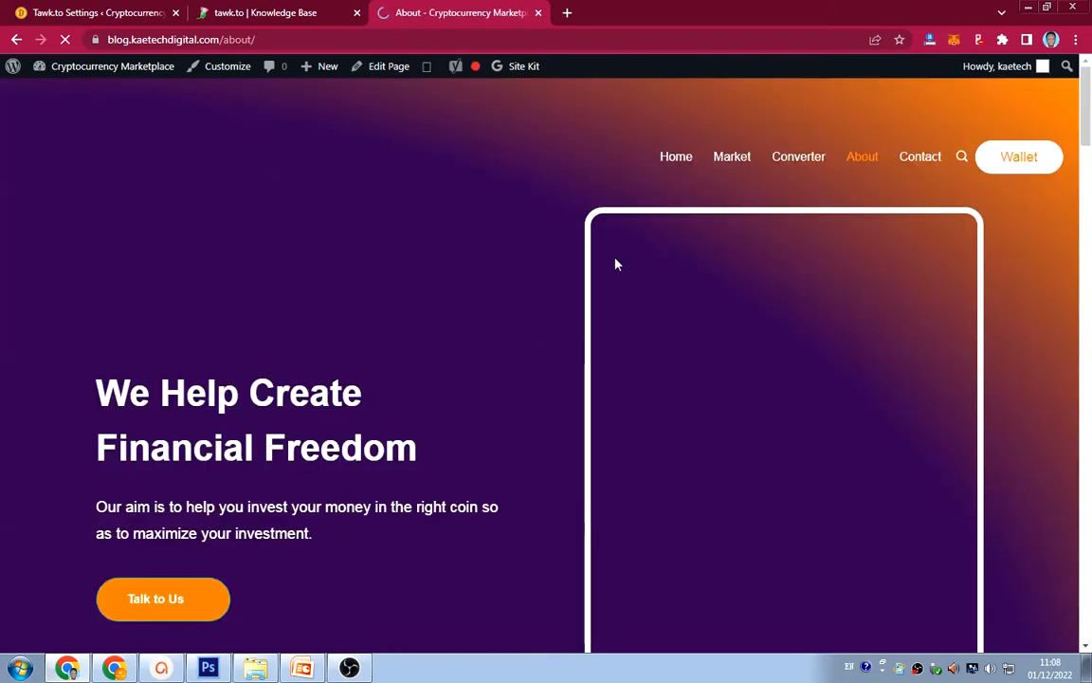
{"action": "scroll", "coordinate": [422, 307], "scroll_direction": "down", "scroll_amount": 6}
{"action": "scroll", "coordinate": [423, 303], "scroll_direction": "down", "scroll_amount": 3}
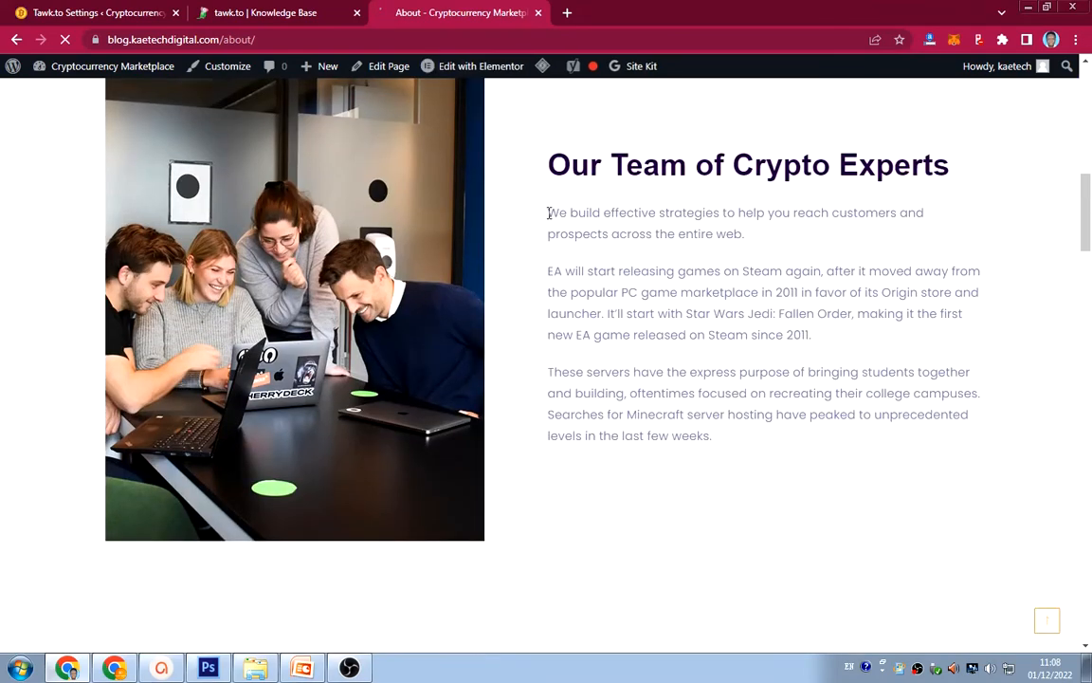
{"action": "left_click_drag", "start_coordinate": [549, 212], "coordinate": [749, 449]}
{"action": "right_click", "coordinate": [671, 318]}
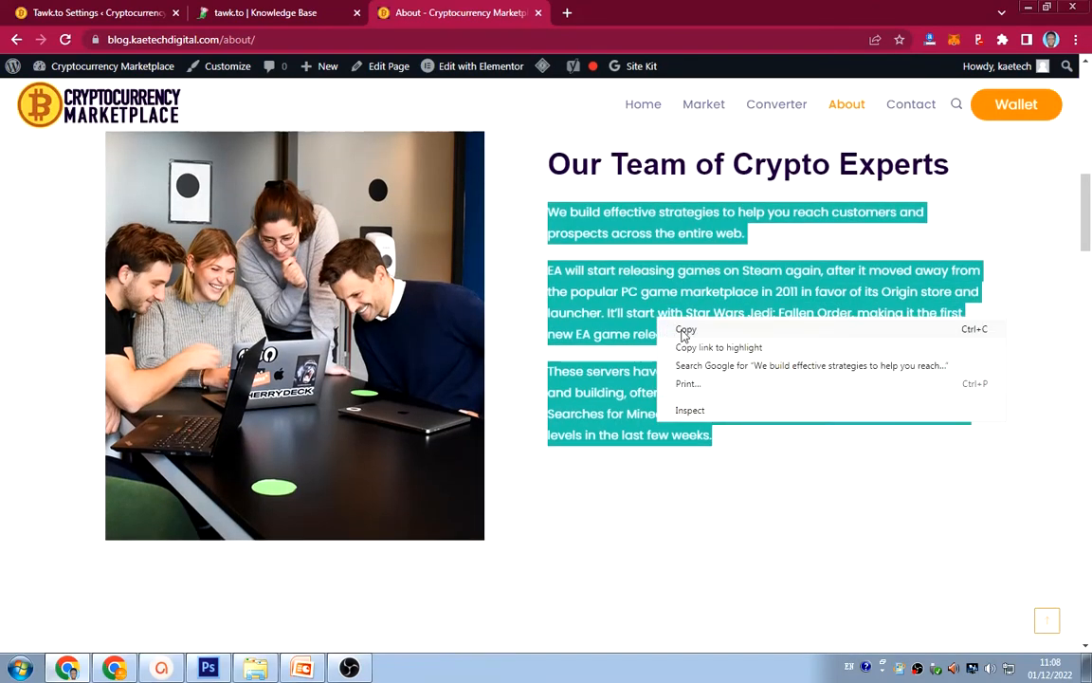
{"action": "left_click", "coordinate": [679, 331]}
{"action": "left_click", "coordinate": [268, 13]}
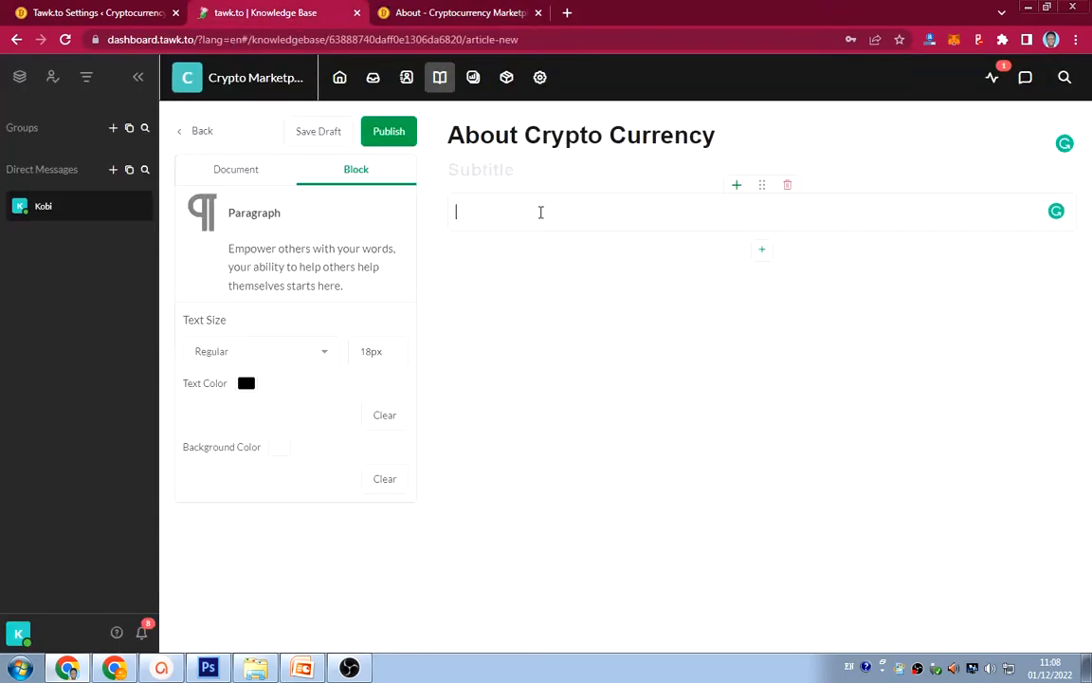
{"action": "key", "text": "ctrl+v"}
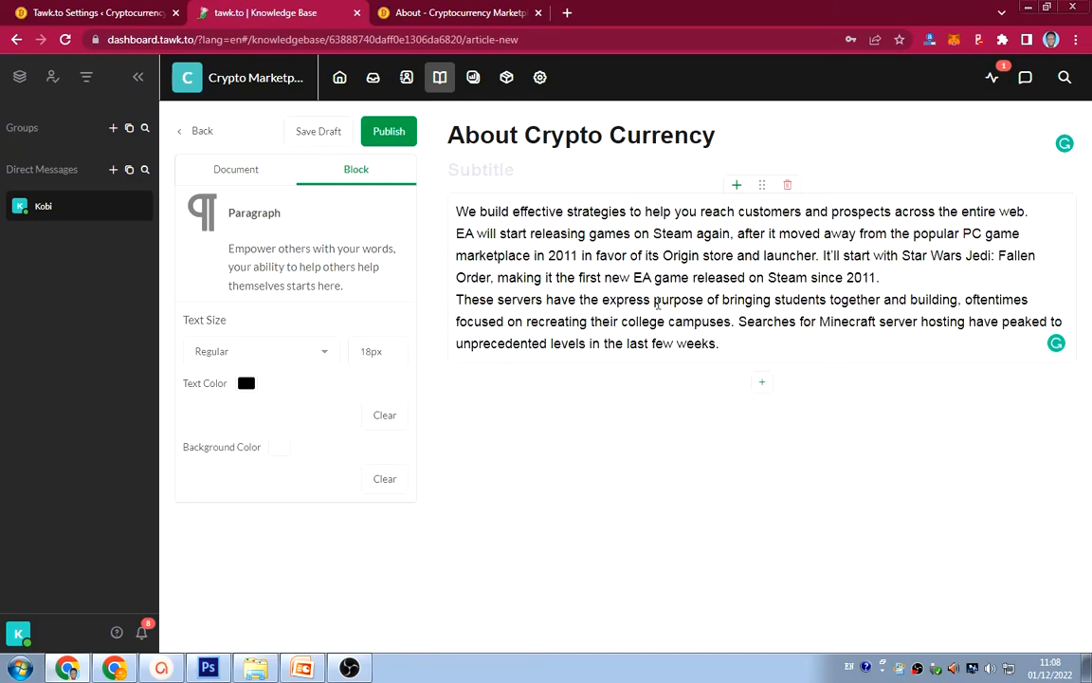
{"action": "left_click", "coordinate": [822, 255]}
{"action": "key", "text": "Return"}
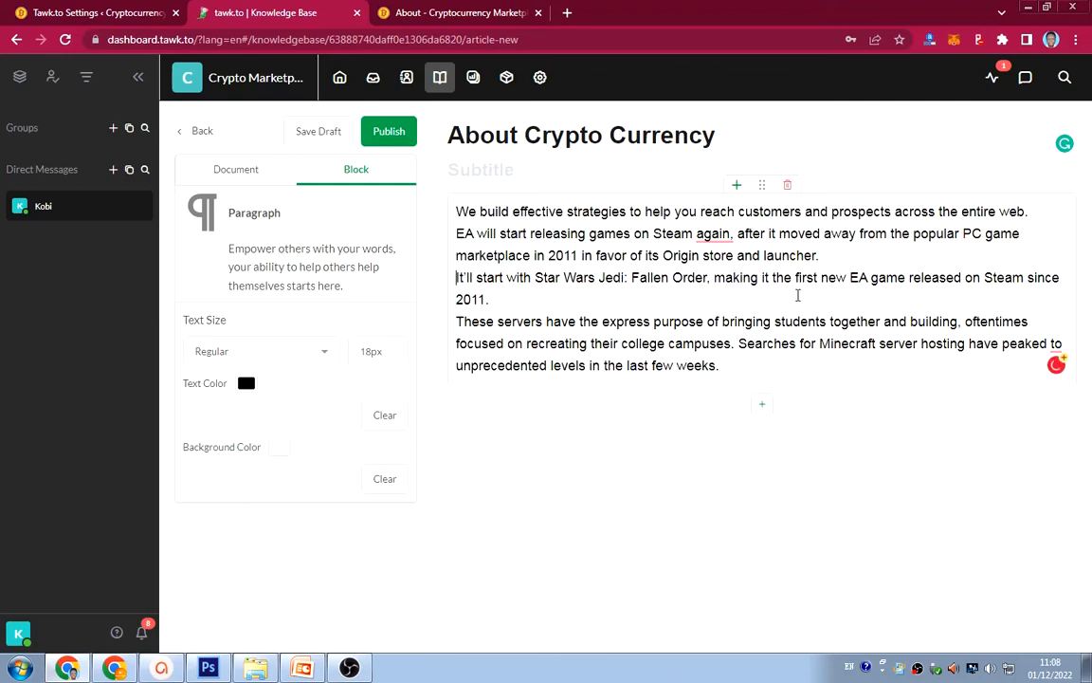
{"action": "key", "text": "BackSpace"}
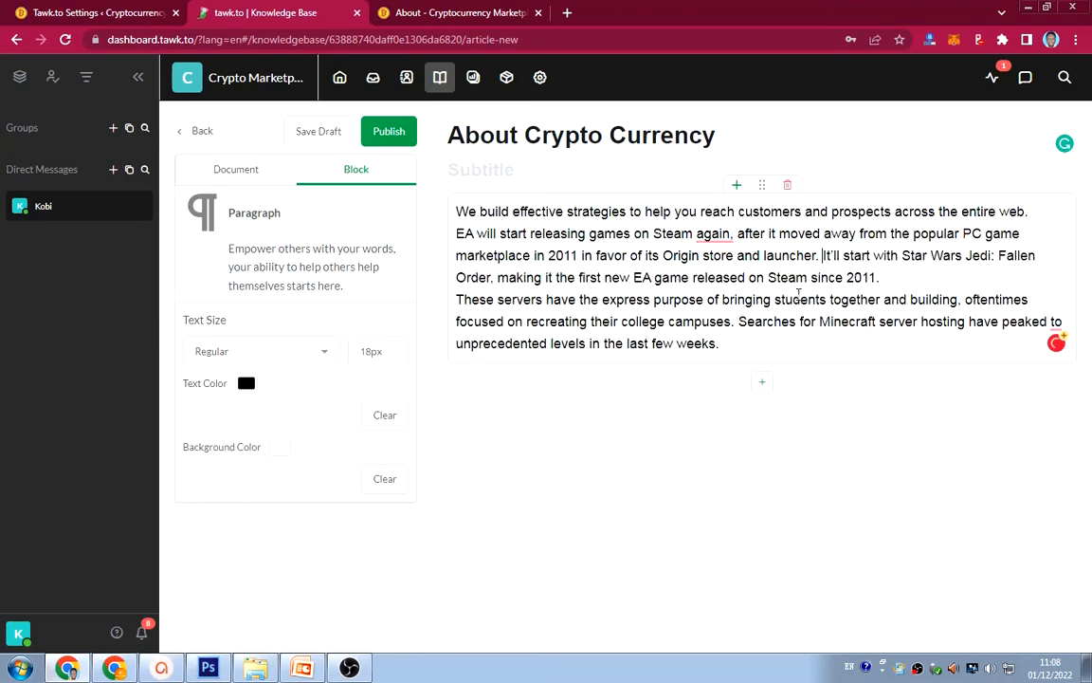
Add two more paragraph blocks below the first, each filled with the same copied About text
{"action": "left_click", "coordinate": [761, 388]}
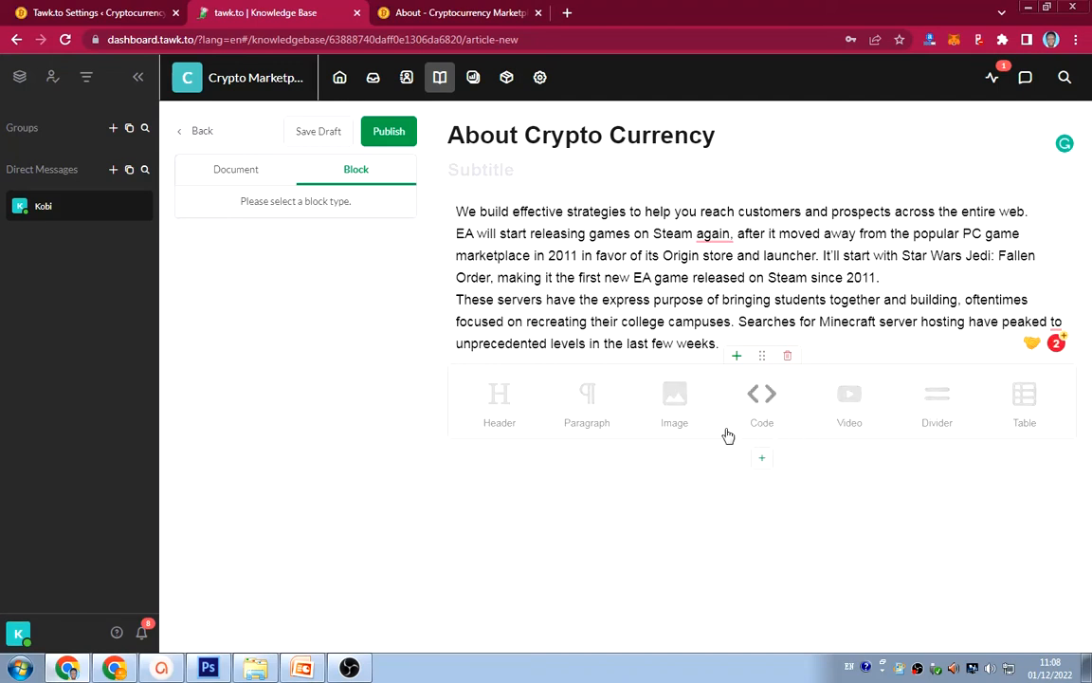
{"action": "left_click", "coordinate": [588, 394]}
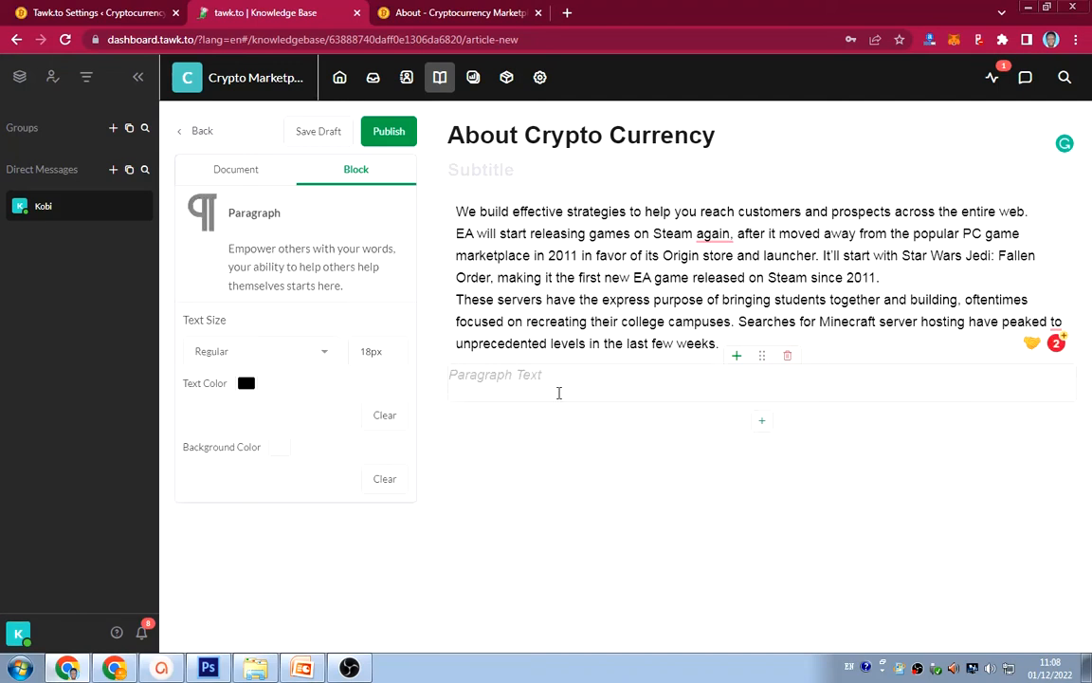
{"action": "left_click", "coordinate": [555, 389]}
{"action": "key", "text": "ctrl+v"}
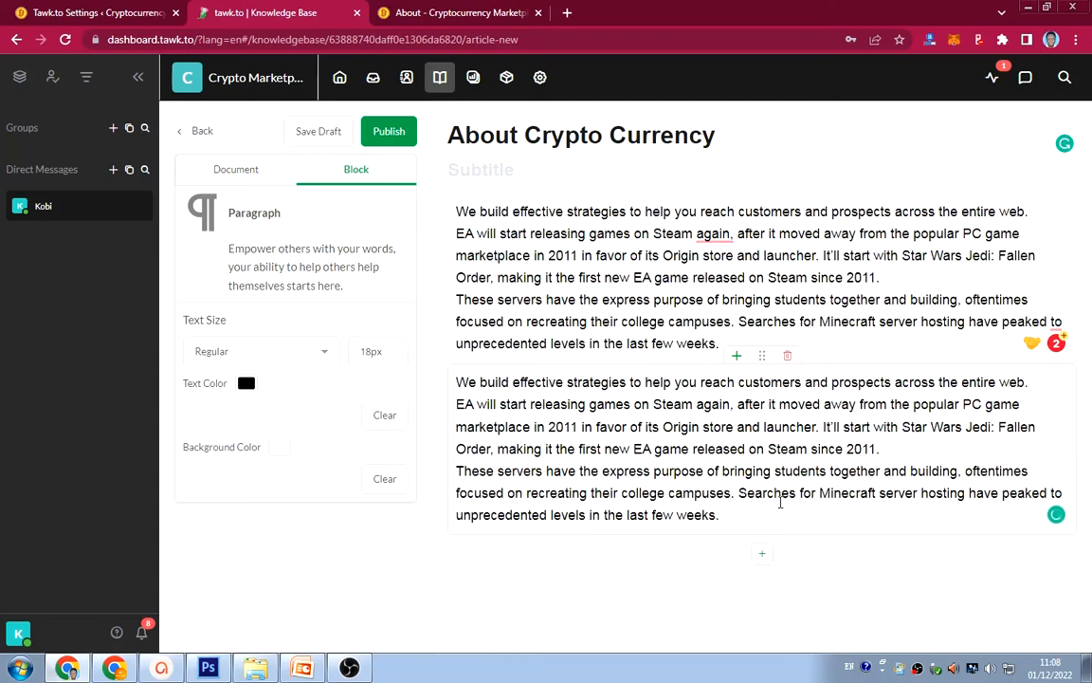
{"action": "left_click", "coordinate": [765, 557]}
{"action": "left_click", "coordinate": [591, 565]}
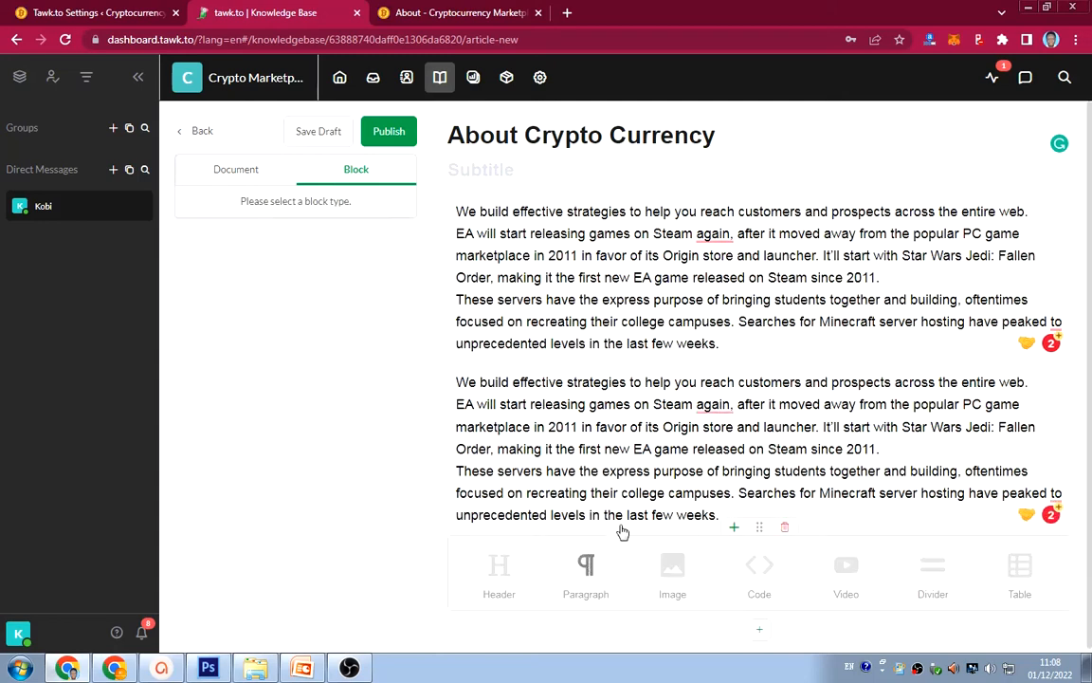
{"action": "left_click", "coordinate": [572, 551]}
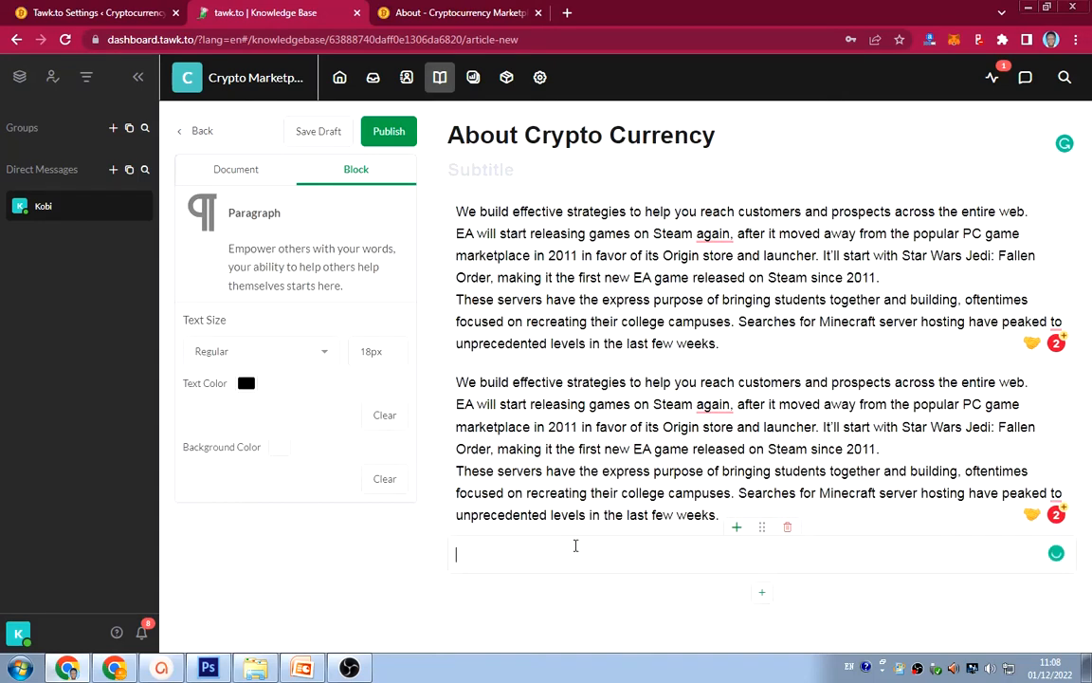
{"action": "key", "text": "ctrl+v"}
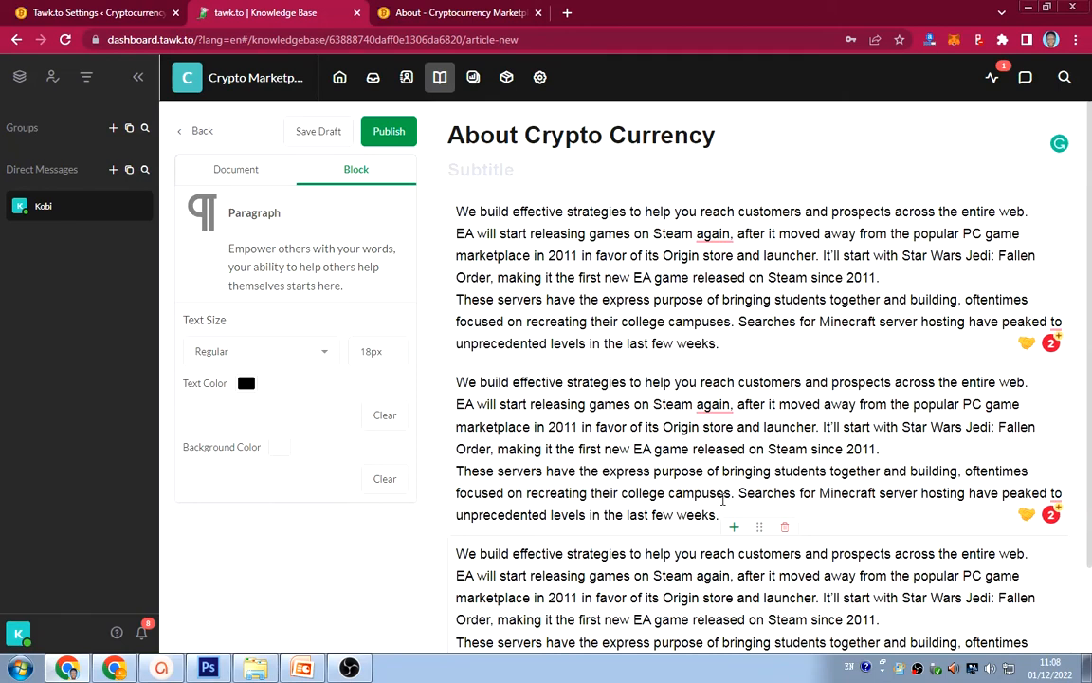
Publish the About Crypto Currency article, check its content and return to the knowledge base's article list
{"action": "left_click", "coordinate": [231, 169]}
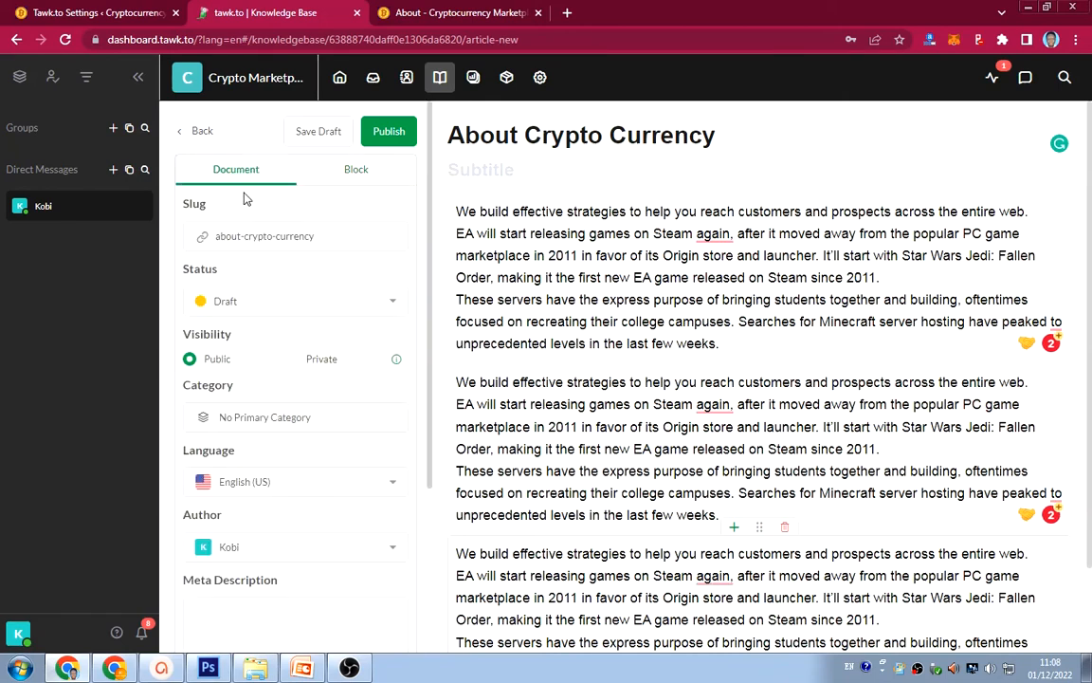
{"action": "left_click", "coordinate": [389, 132]}
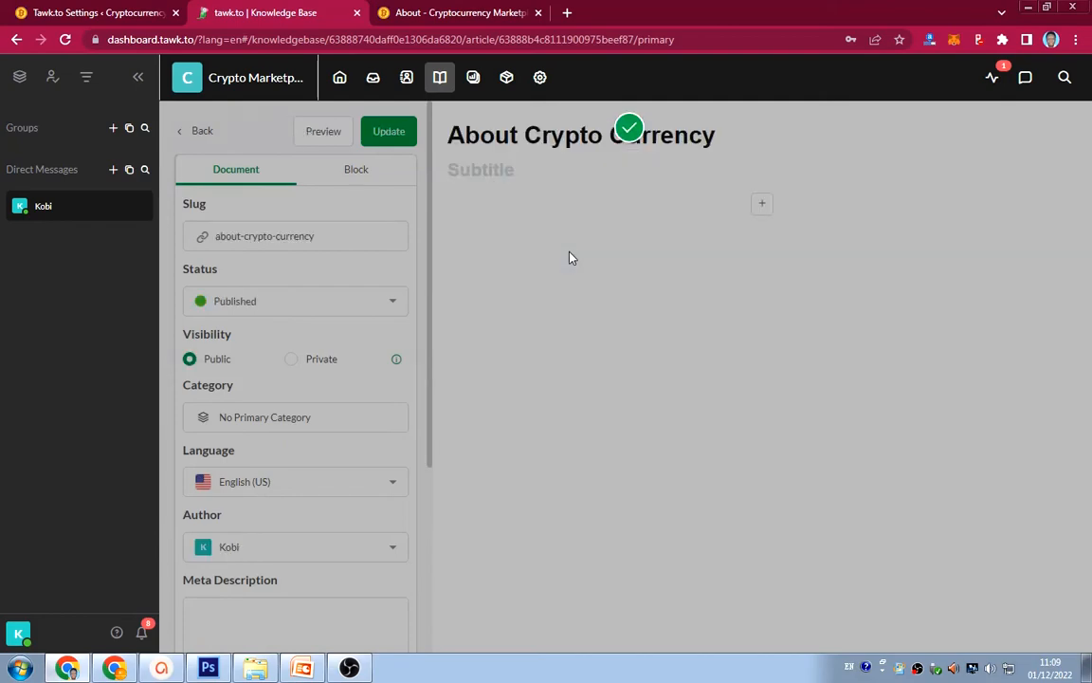
{"action": "scroll", "coordinate": [609, 339], "scroll_direction": "down", "scroll_amount": 3}
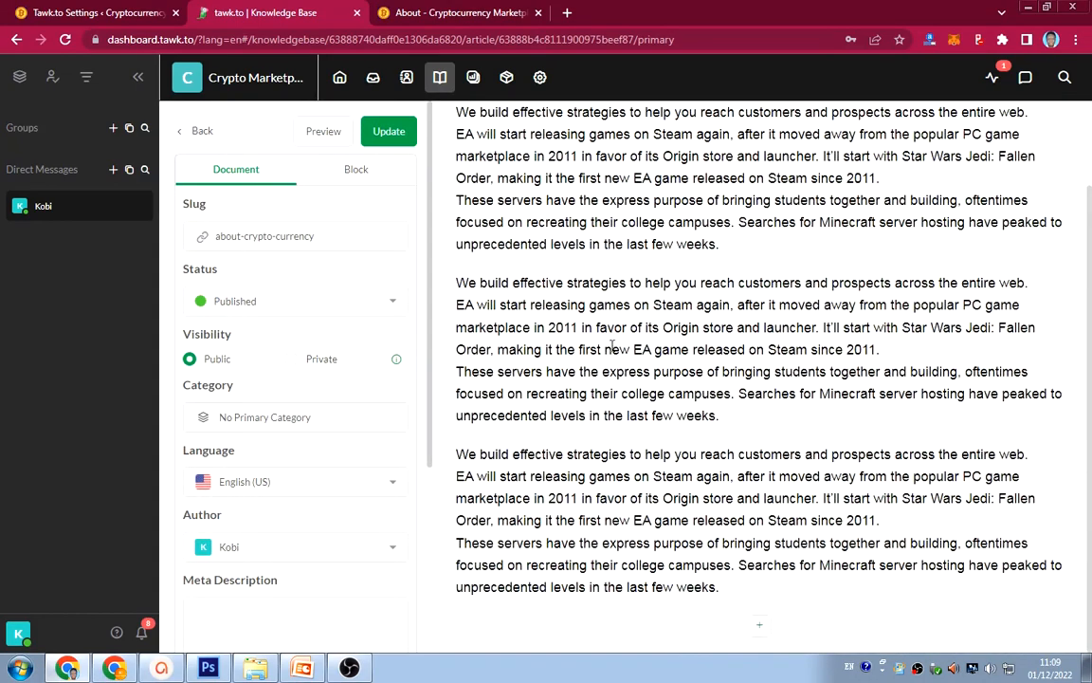
{"action": "scroll", "coordinate": [612, 347], "scroll_direction": "up", "scroll_amount": 3}
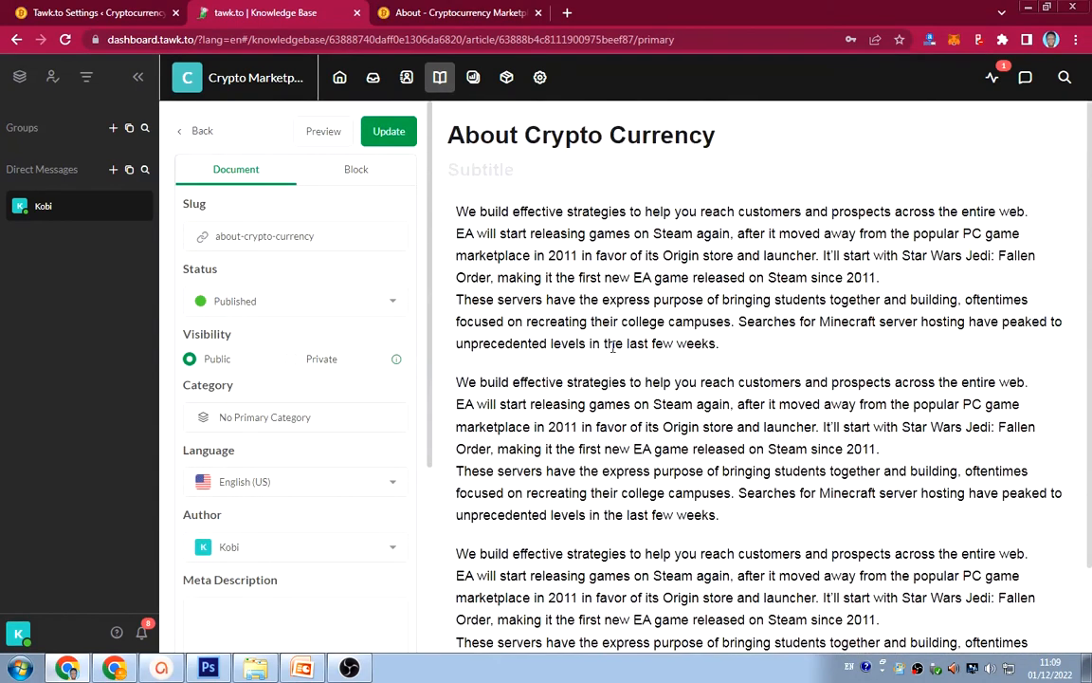
{"action": "left_click", "coordinate": [441, 77]}
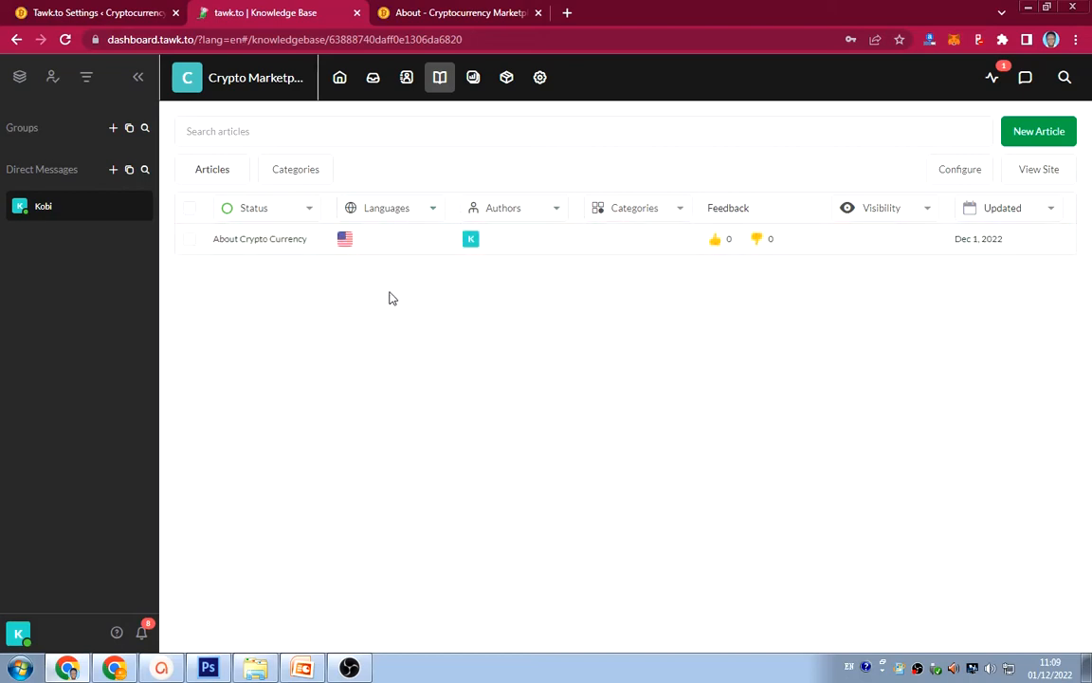
Search the live About page's chat widget for "about" and read through the About Crypto Currency article
{"action": "left_click", "coordinate": [445, 15]}
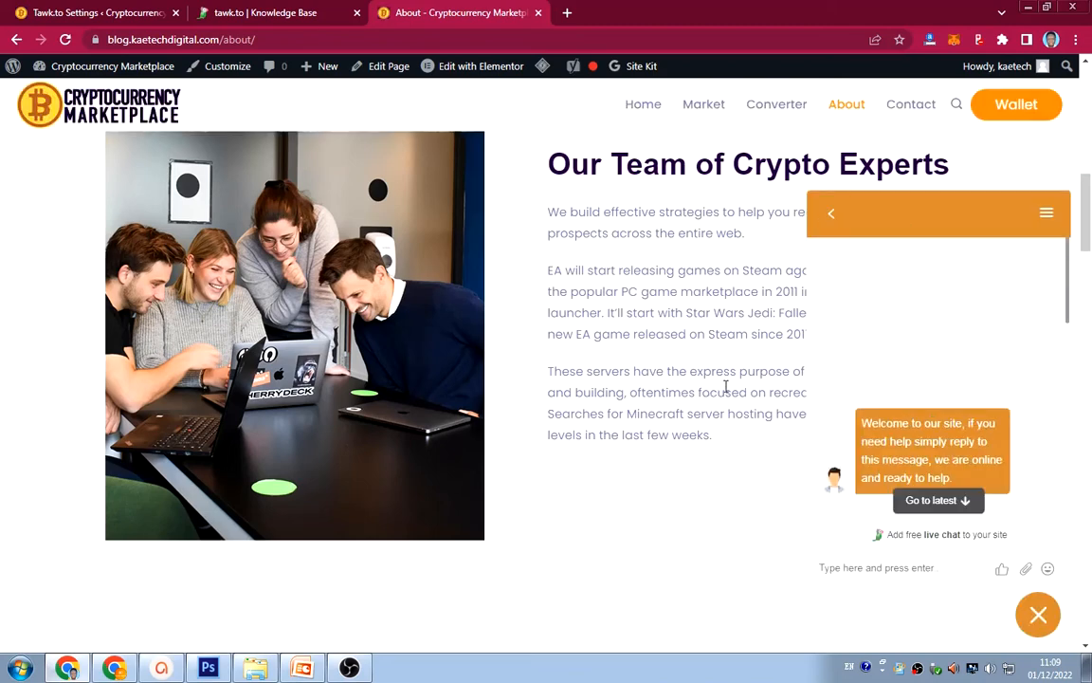
{"action": "left_click", "coordinate": [832, 215]}
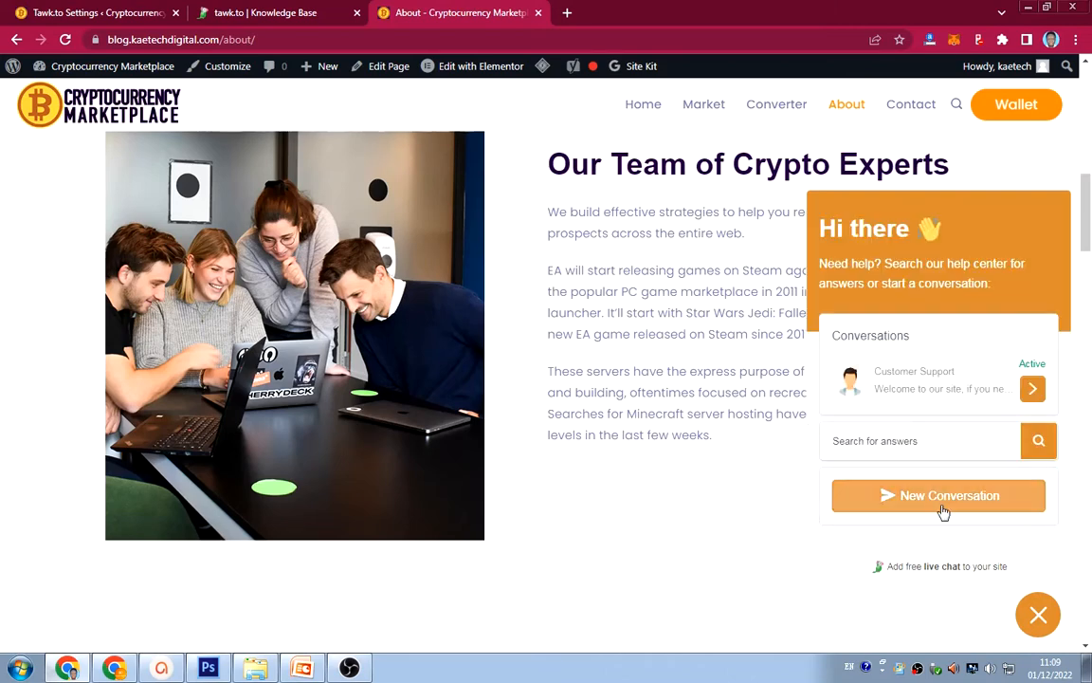
{"action": "type", "text": "about"}
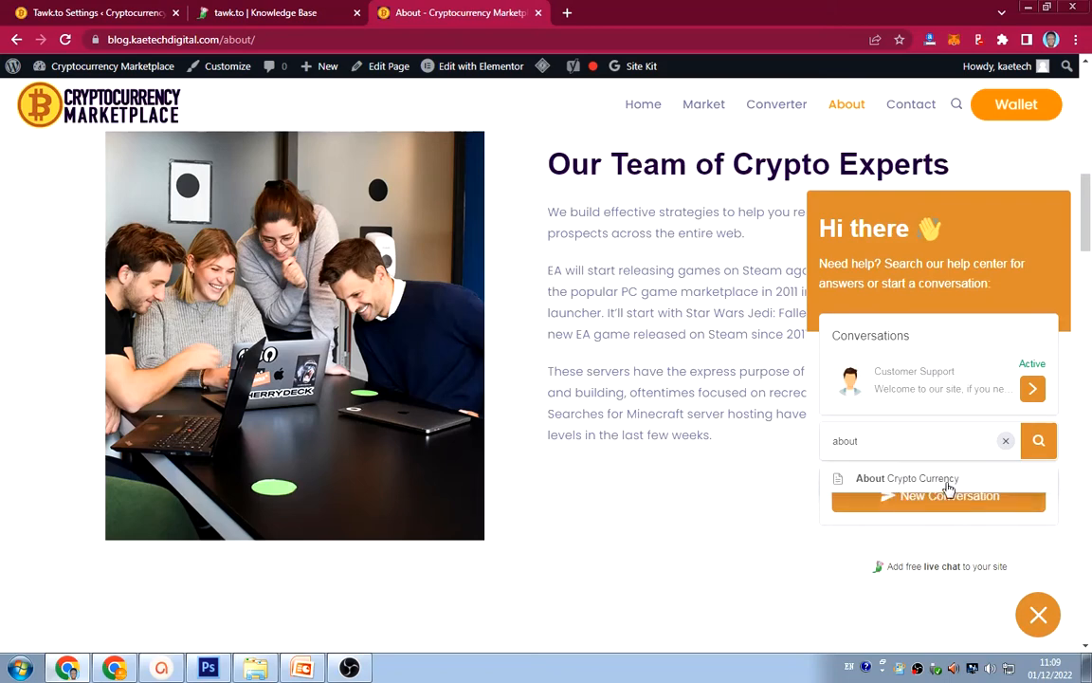
{"action": "left_click", "coordinate": [951, 487]}
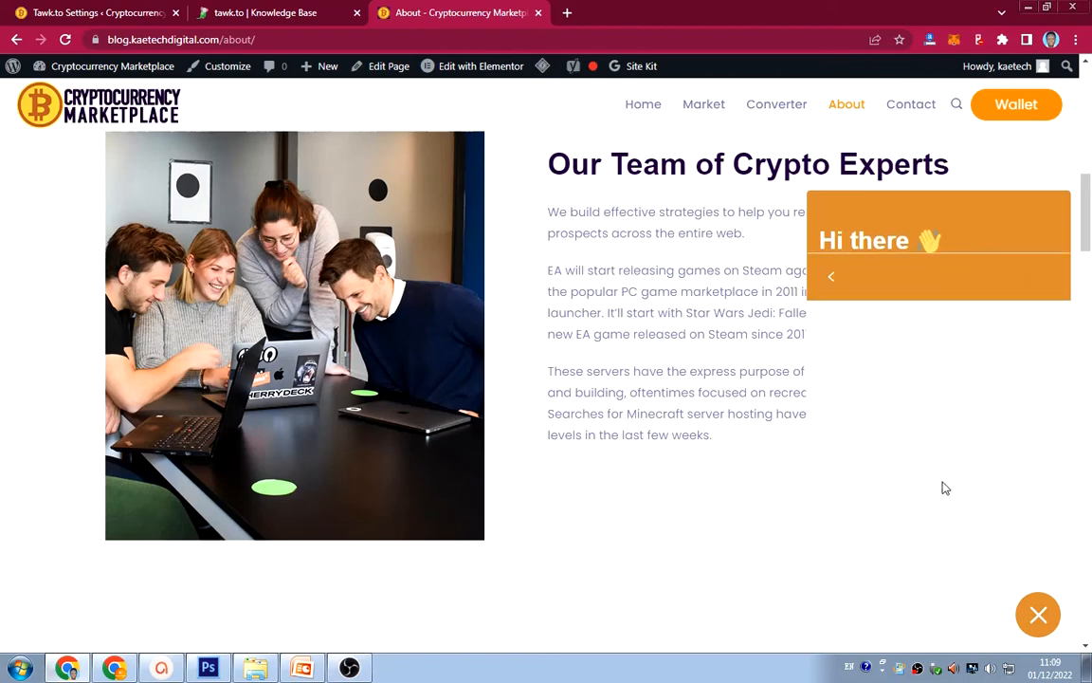
{"action": "scroll", "coordinate": [954, 481], "scroll_direction": "down", "scroll_amount": 5}
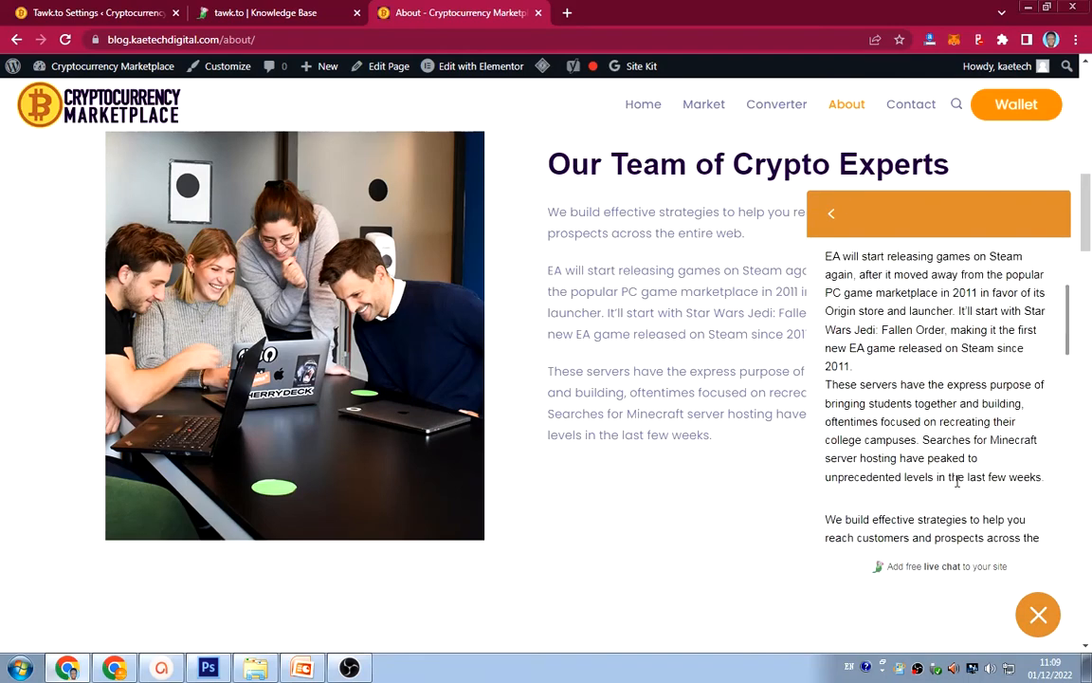
{"action": "scroll", "coordinate": [959, 482], "scroll_direction": "down", "scroll_amount": 6}
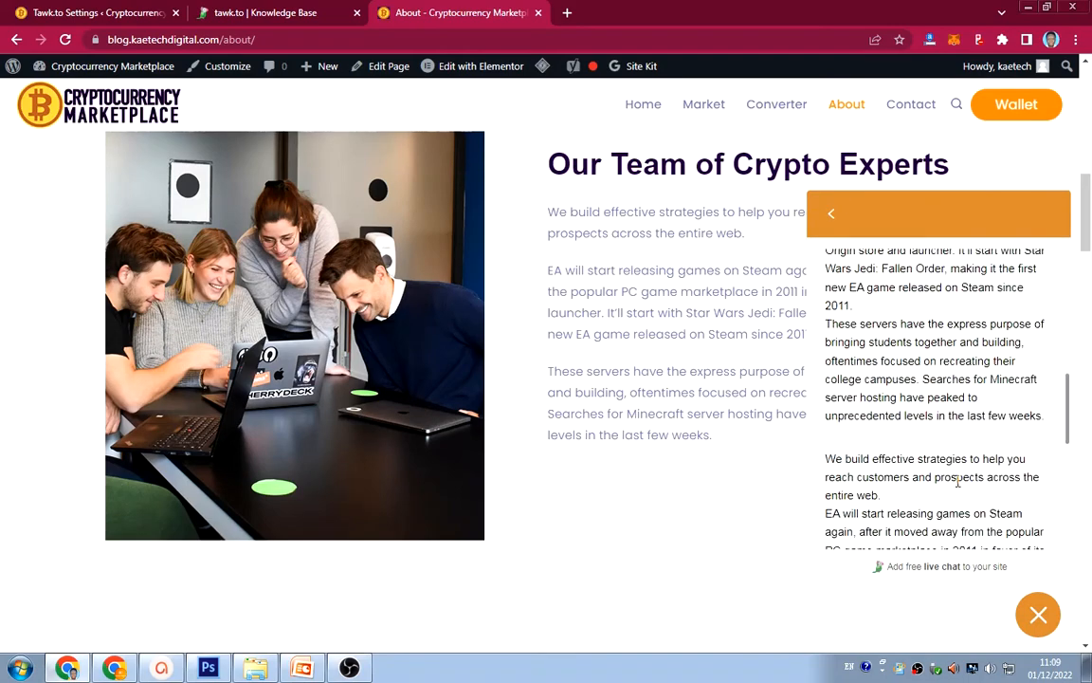
{"action": "scroll", "coordinate": [961, 482], "scroll_direction": "up", "scroll_amount": 3}
{"action": "scroll", "coordinate": [961, 482], "scroll_direction": "down", "scroll_amount": 5}
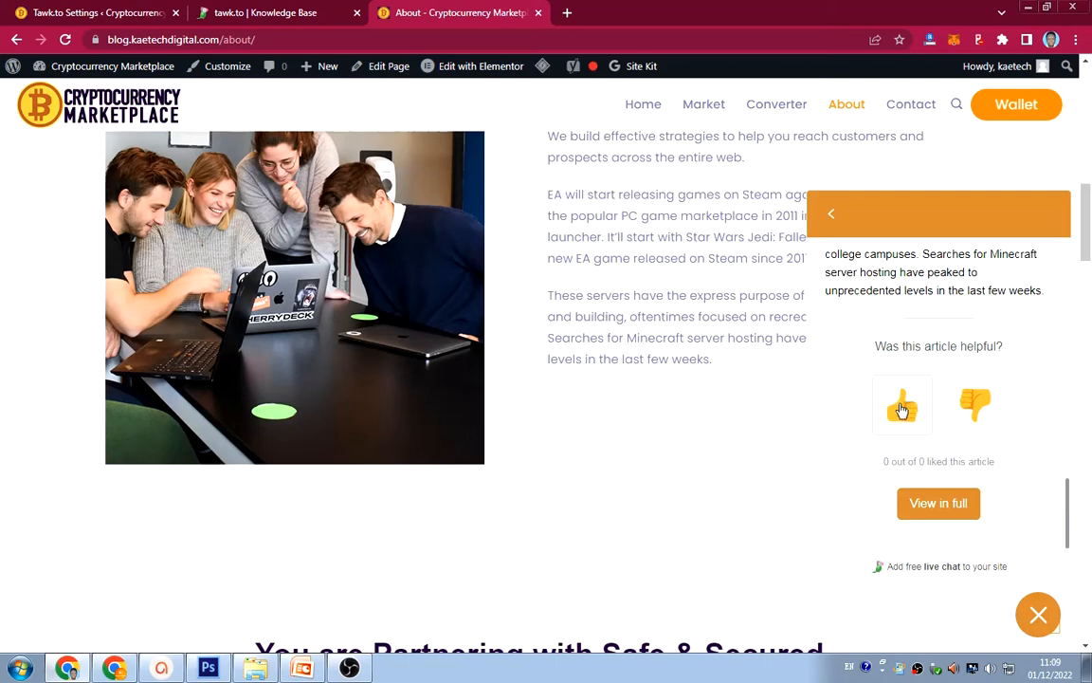
Rate the article as helpful, close the widget and check the article's feedback in the tawk.to knowledge base
{"action": "left_click", "coordinate": [902, 405]}
{"action": "scroll", "coordinate": [976, 404], "scroll_direction": "up", "scroll_amount": 10}
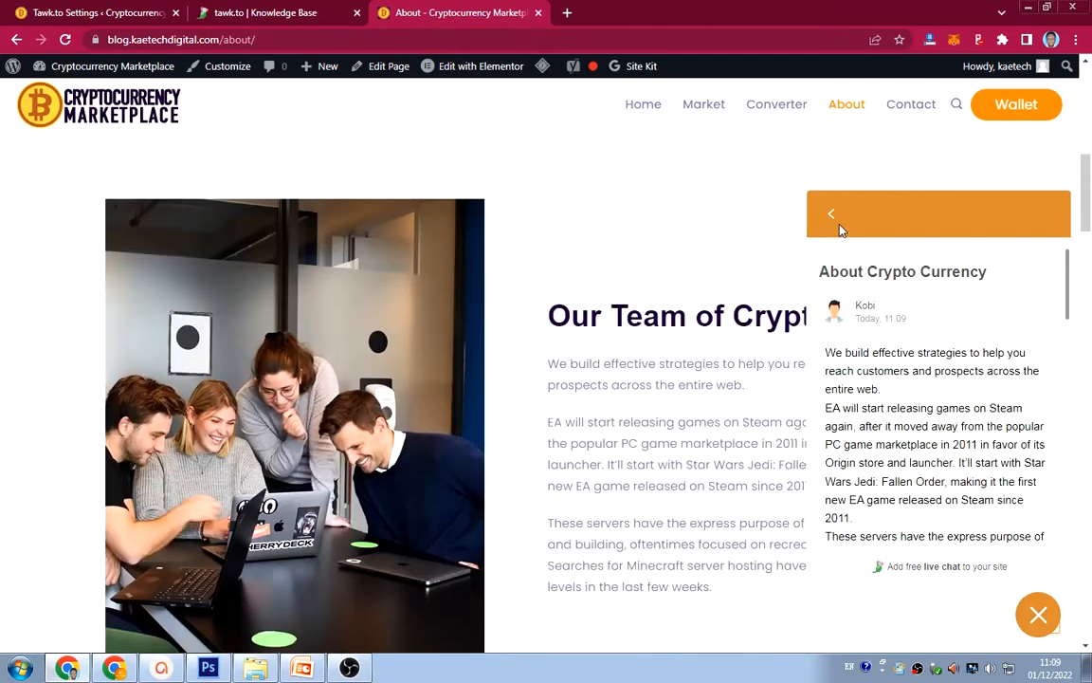
{"action": "left_click", "coordinate": [831, 215]}
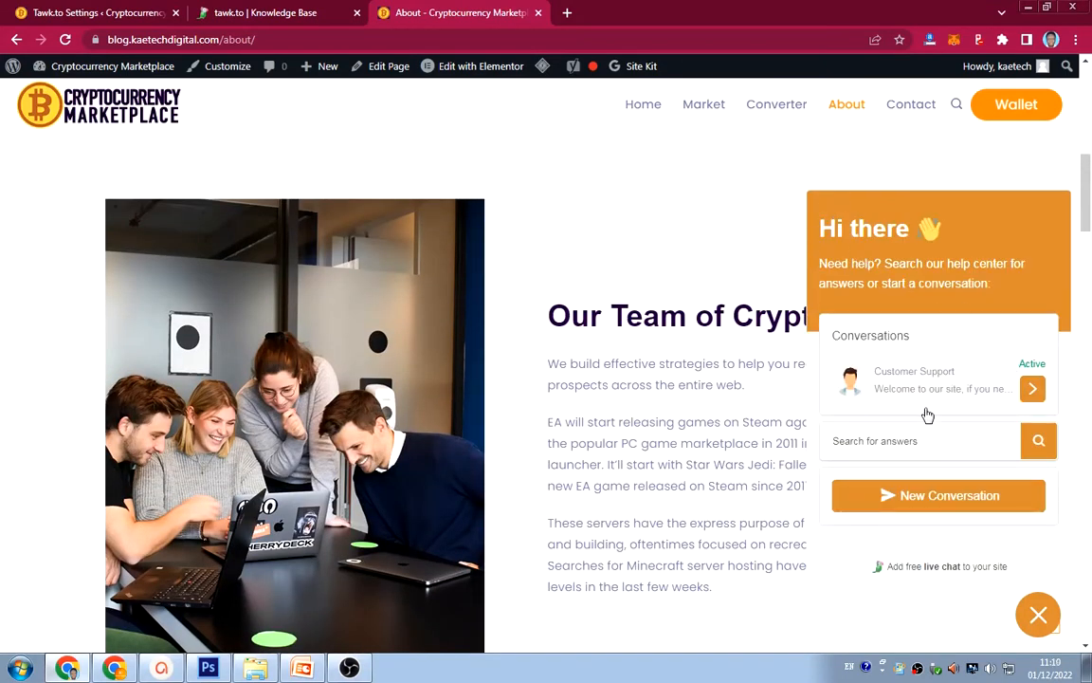
{"action": "left_click", "coordinate": [1036, 607]}
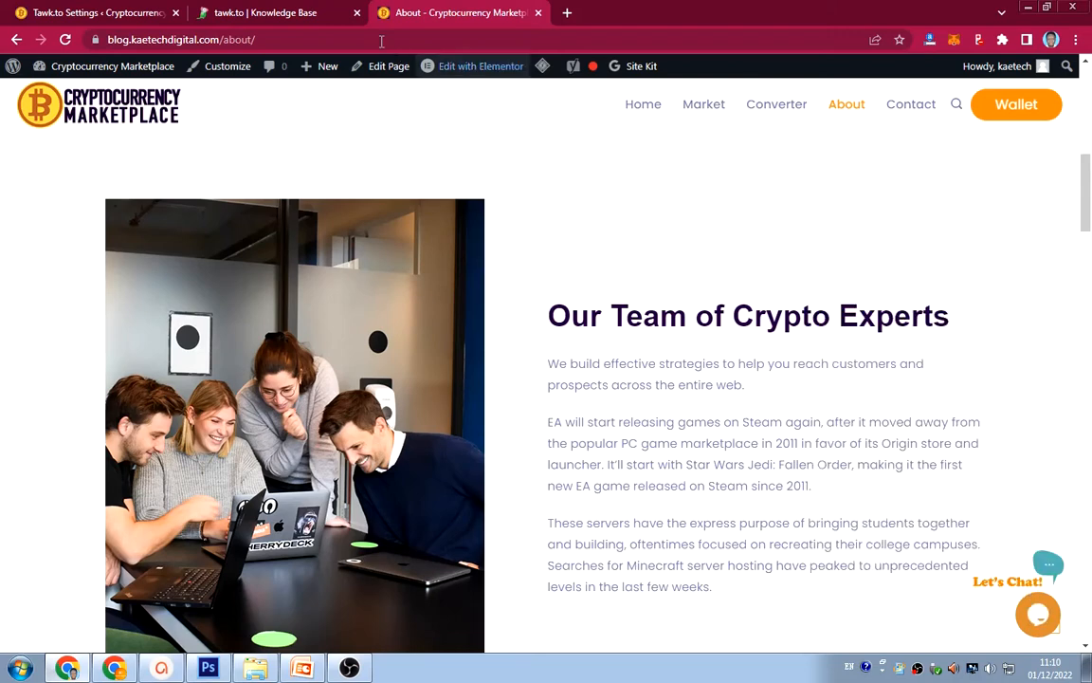
{"action": "left_click", "coordinate": [289, 15]}
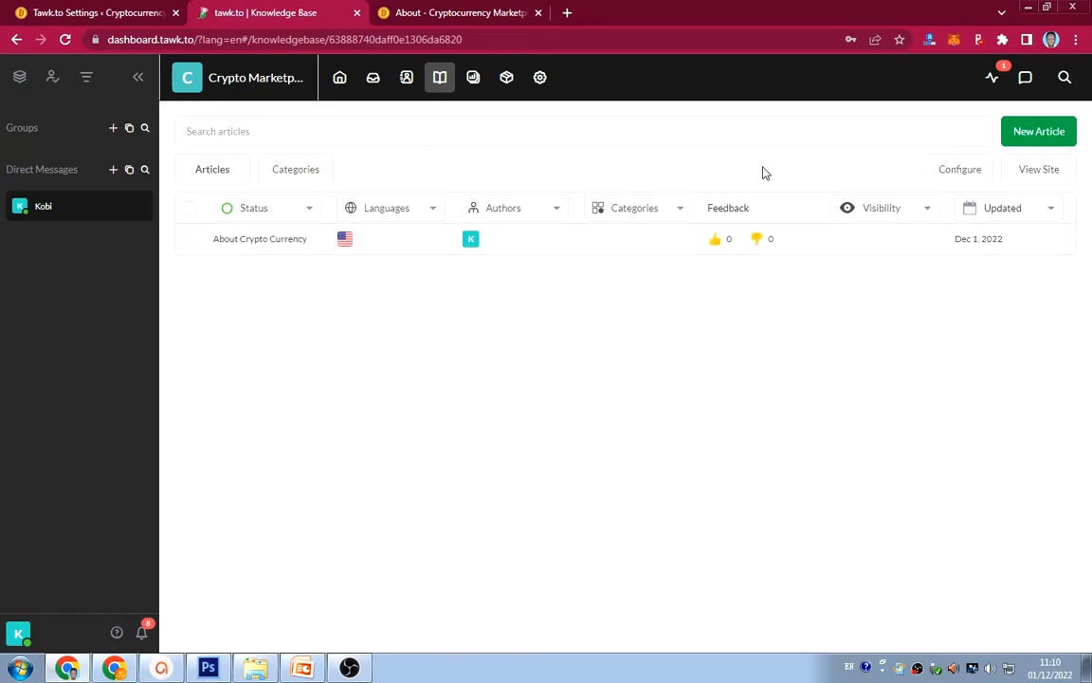
Reopen the chat widget on the live About page and send "hello" in the existing Customer Support conversation
{"action": "left_click", "coordinate": [409, 13]}
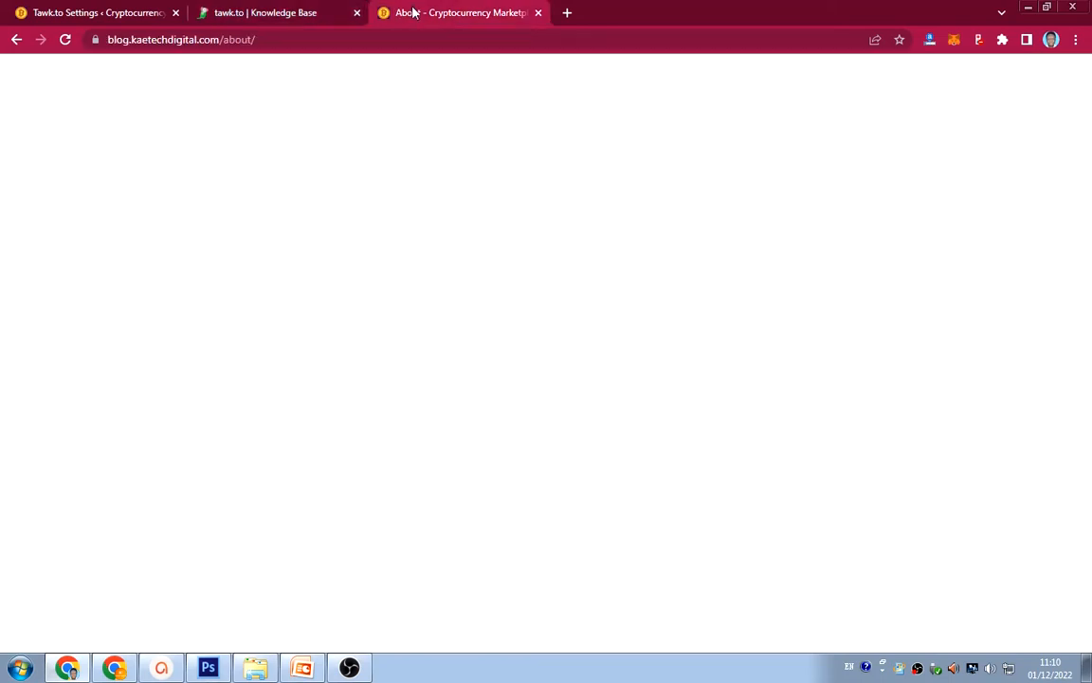
{"action": "left_click", "coordinate": [1042, 616]}
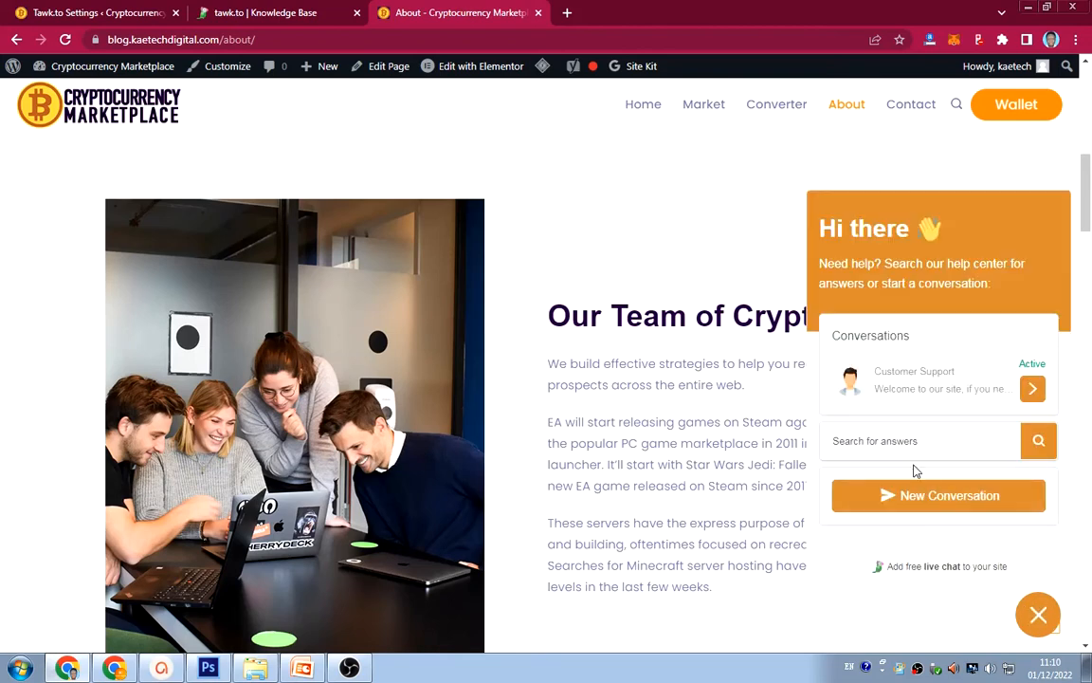
{"action": "left_click", "coordinate": [920, 377]}
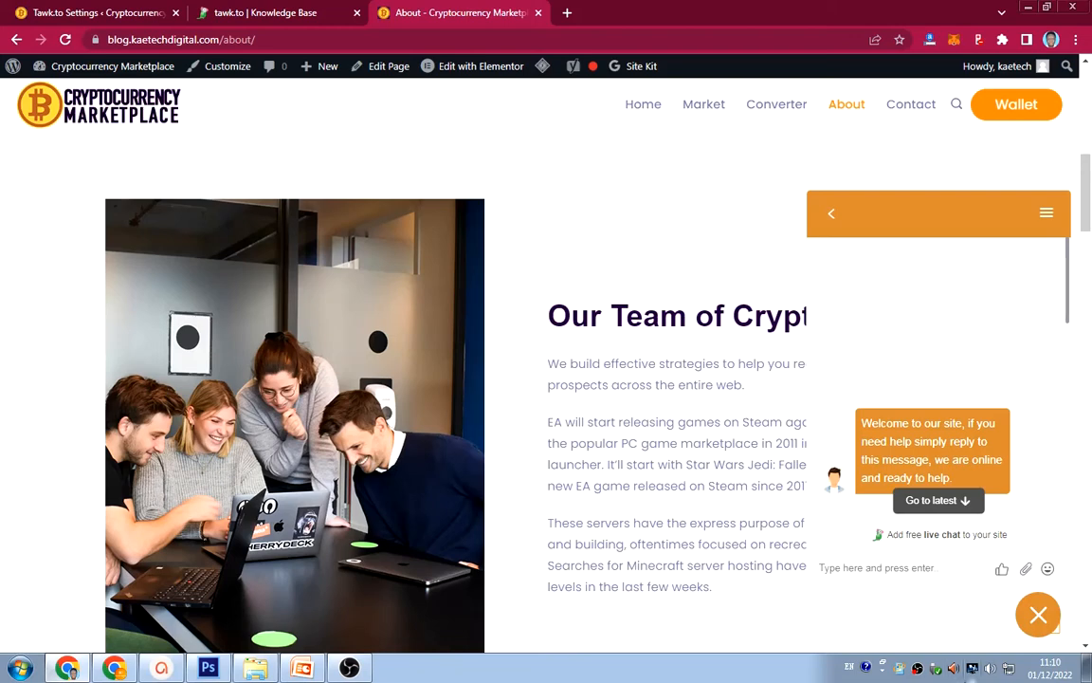
{"action": "type", "text": "he"}
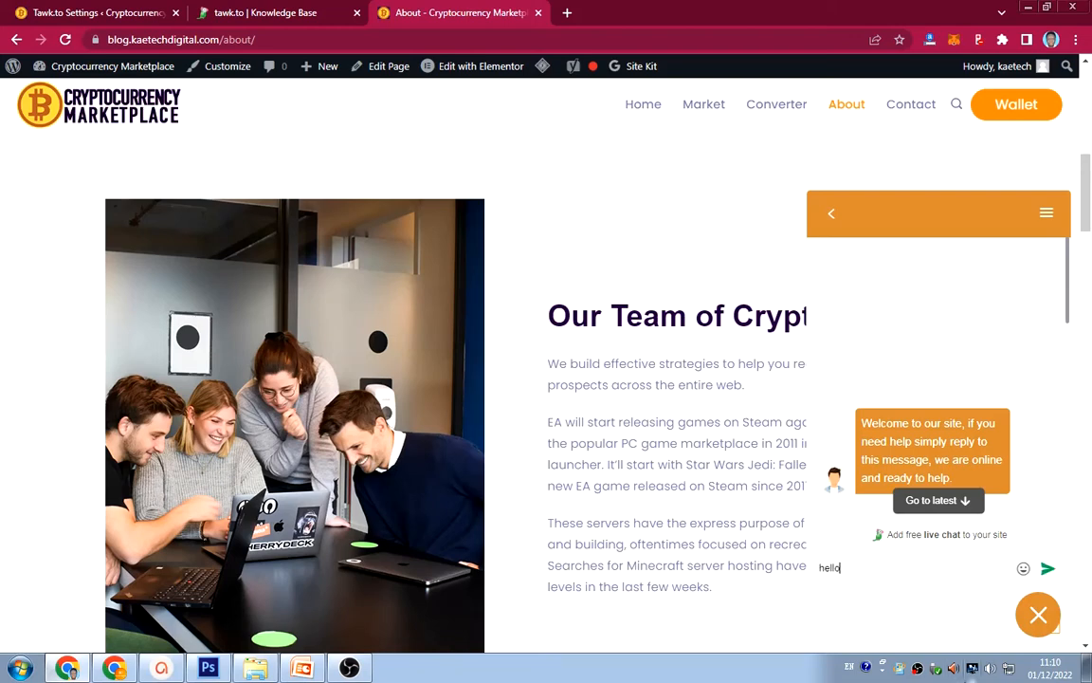
{"action": "type", "text": "llo"}
{"action": "key", "text": "Return"}
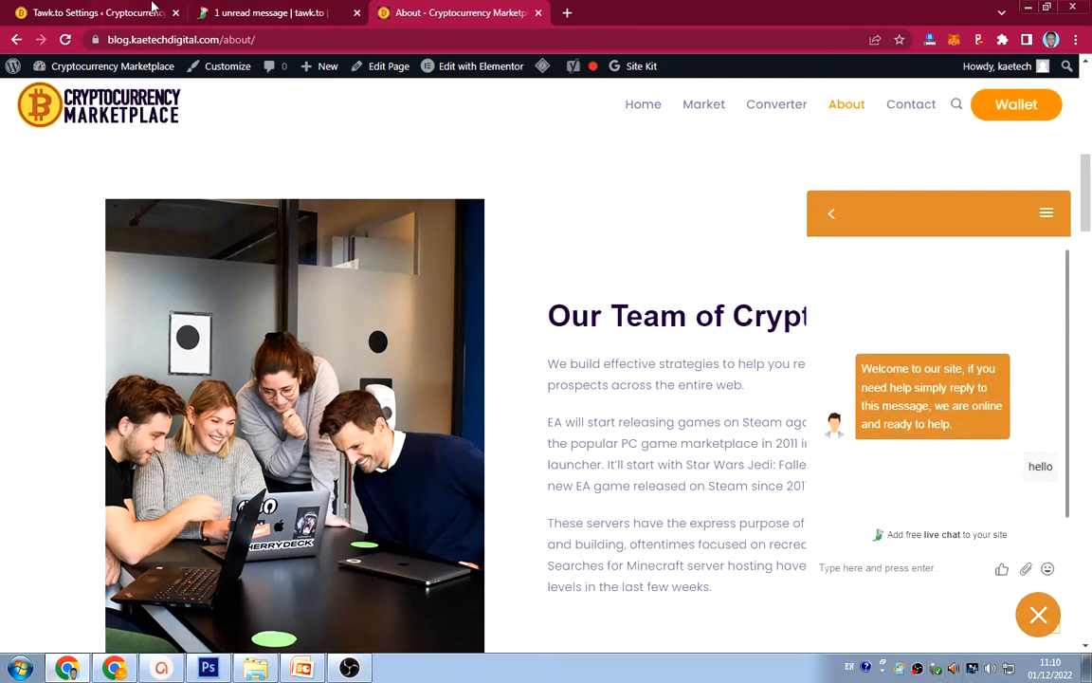
Join the incoming visitor chat in the tawk.to dashboard, reply "hi how may we help you" and check the reply in the site's widget
{"action": "left_click", "coordinate": [220, 12]}
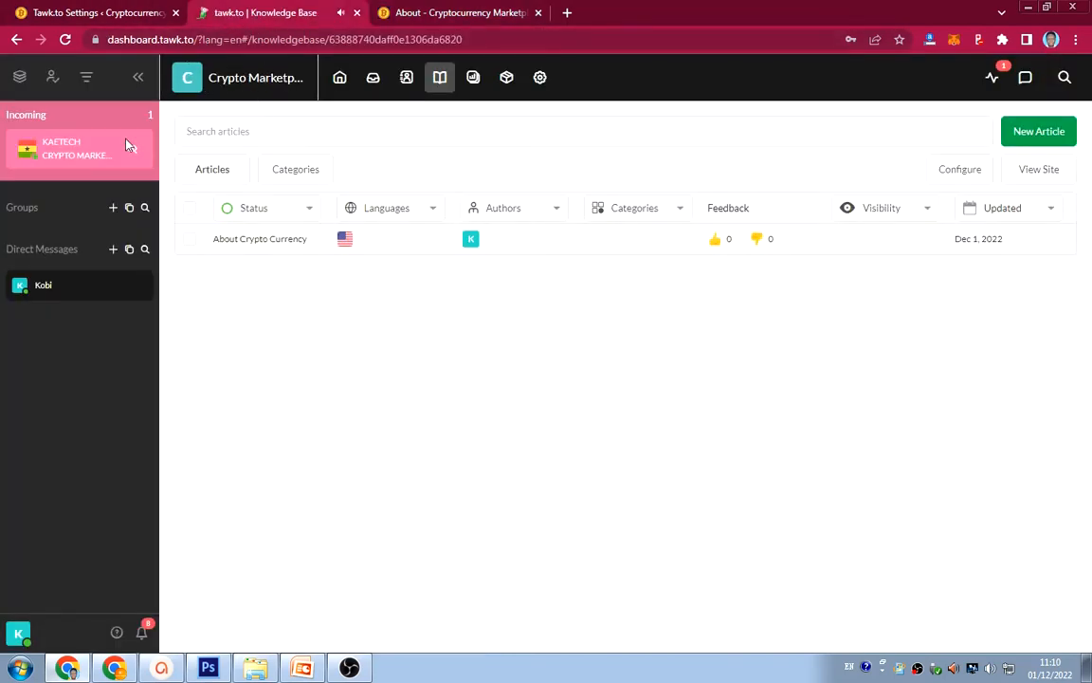
{"action": "left_click", "coordinate": [76, 148]}
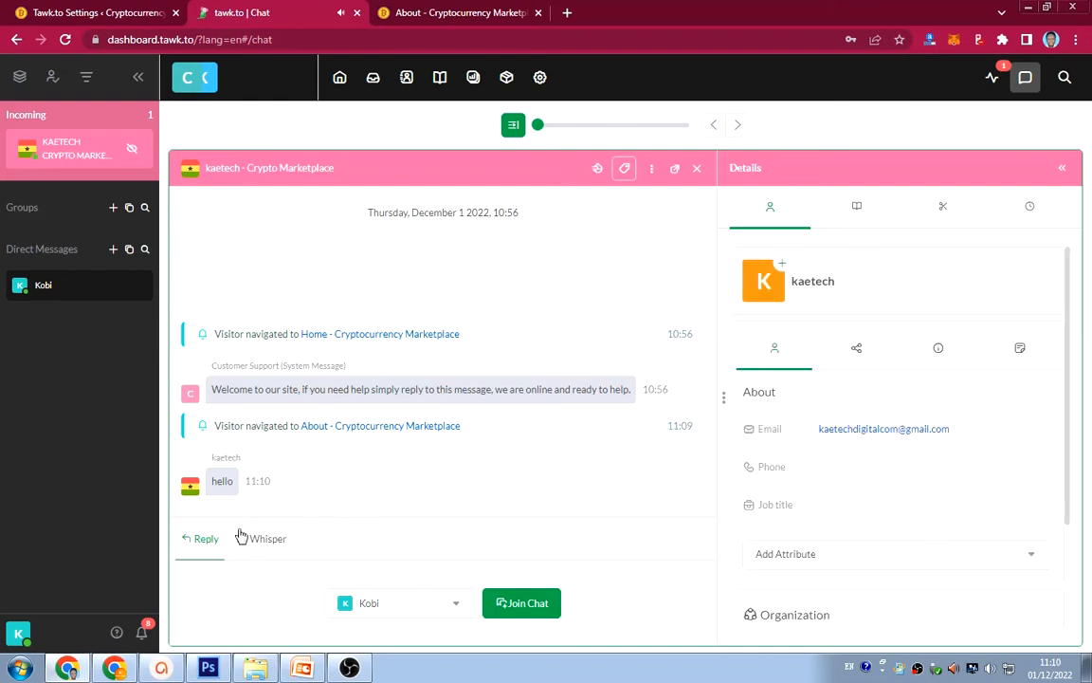
{"action": "left_click", "coordinate": [527, 606]}
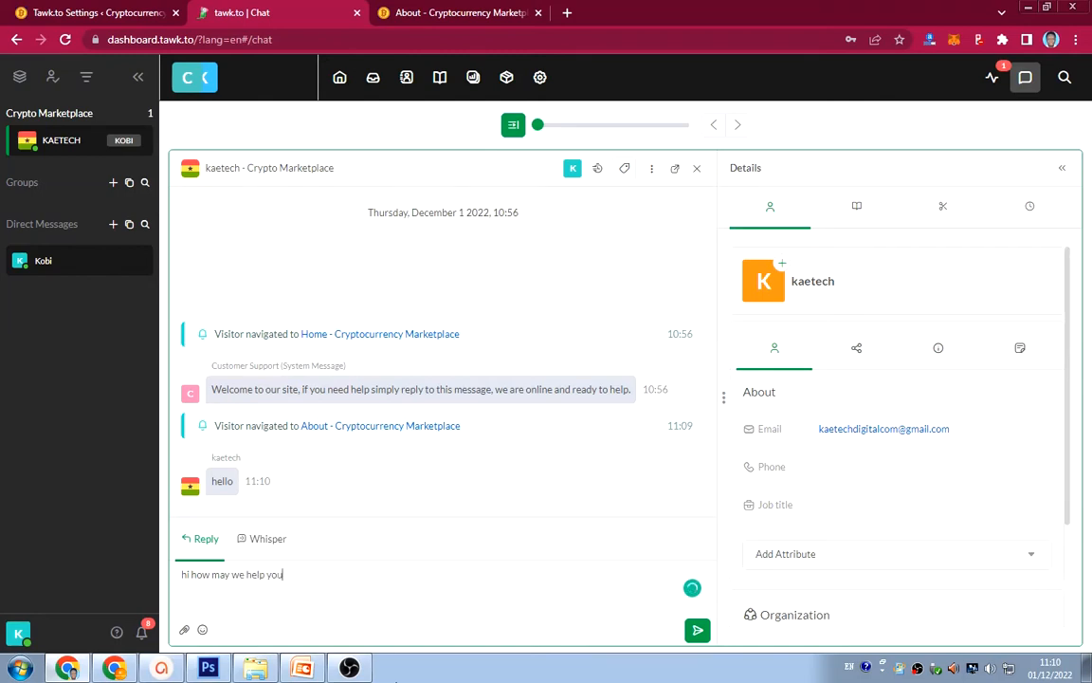
{"action": "left_click", "coordinate": [698, 630]}
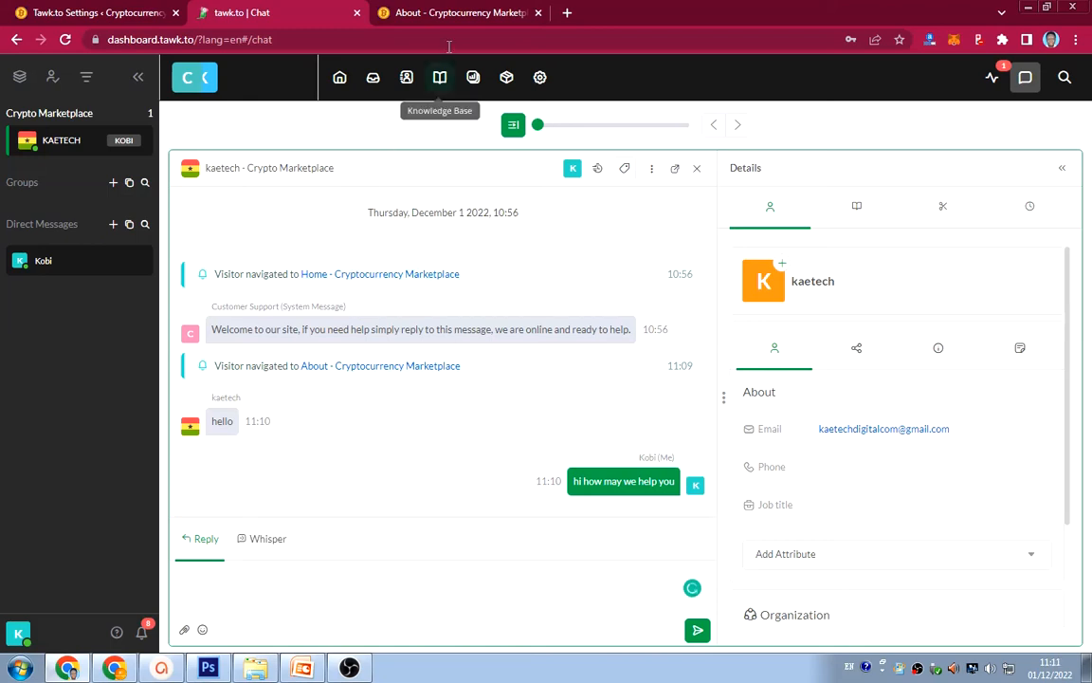
{"action": "left_click", "coordinate": [474, 13]}
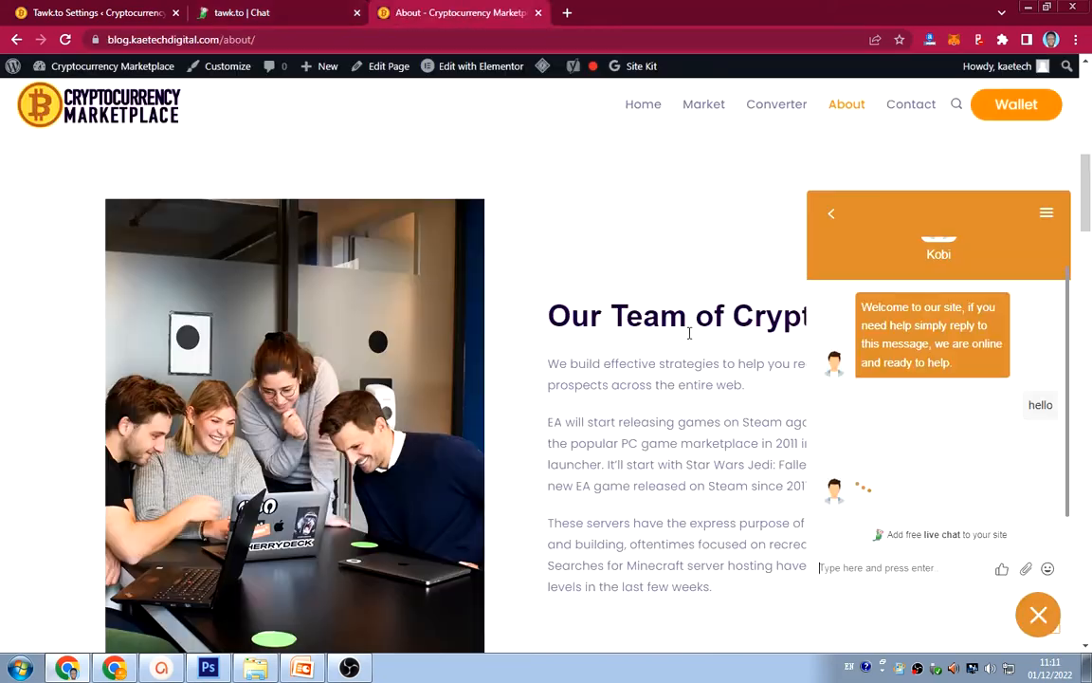
{"action": "scroll", "coordinate": [906, 497], "scroll_direction": "up", "scroll_amount": 1}
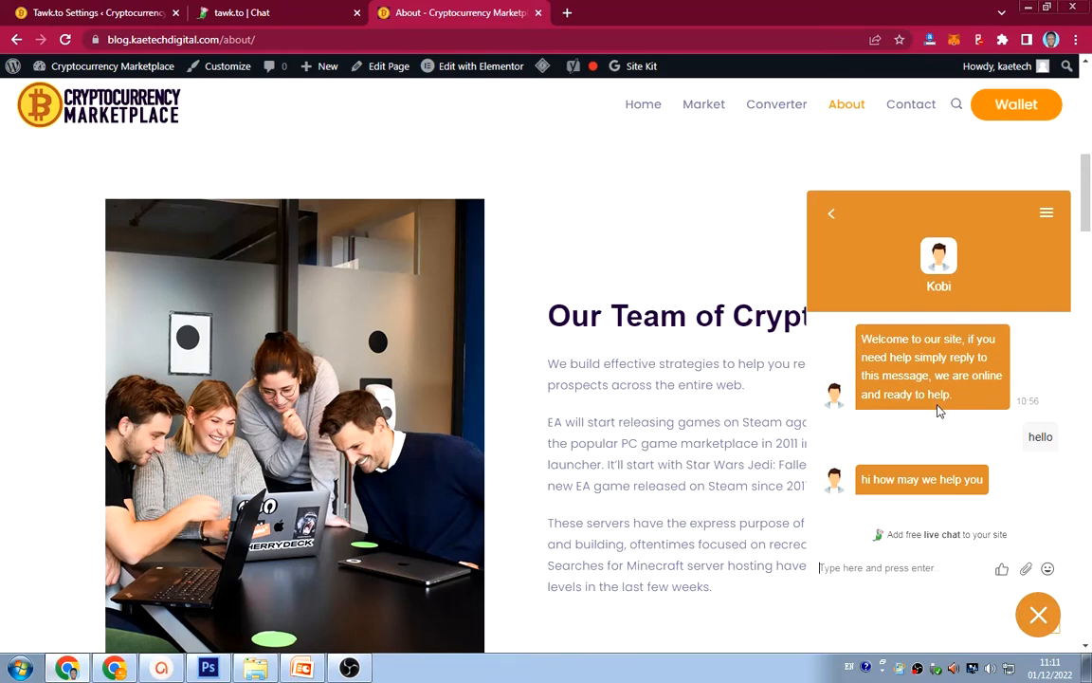
Examine the add-ons offered in tawk.to's administration, comparing Remove Branding with the branding line in the live chat widget
{"action": "left_click", "coordinate": [300, 13]}
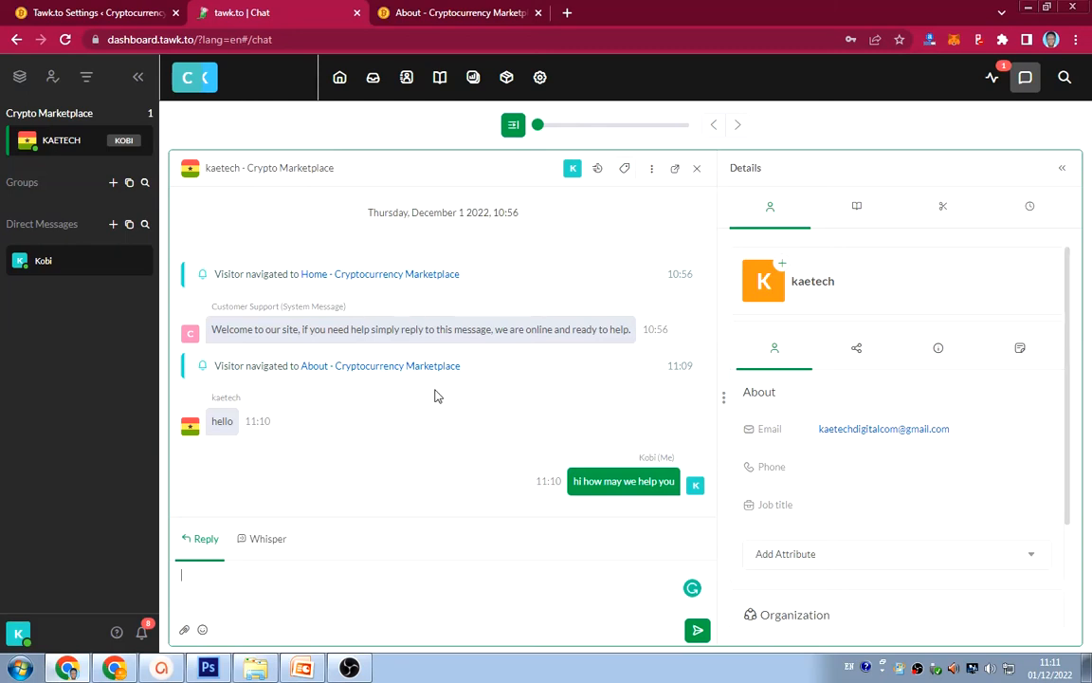
{"action": "left_click", "coordinate": [340, 77]}
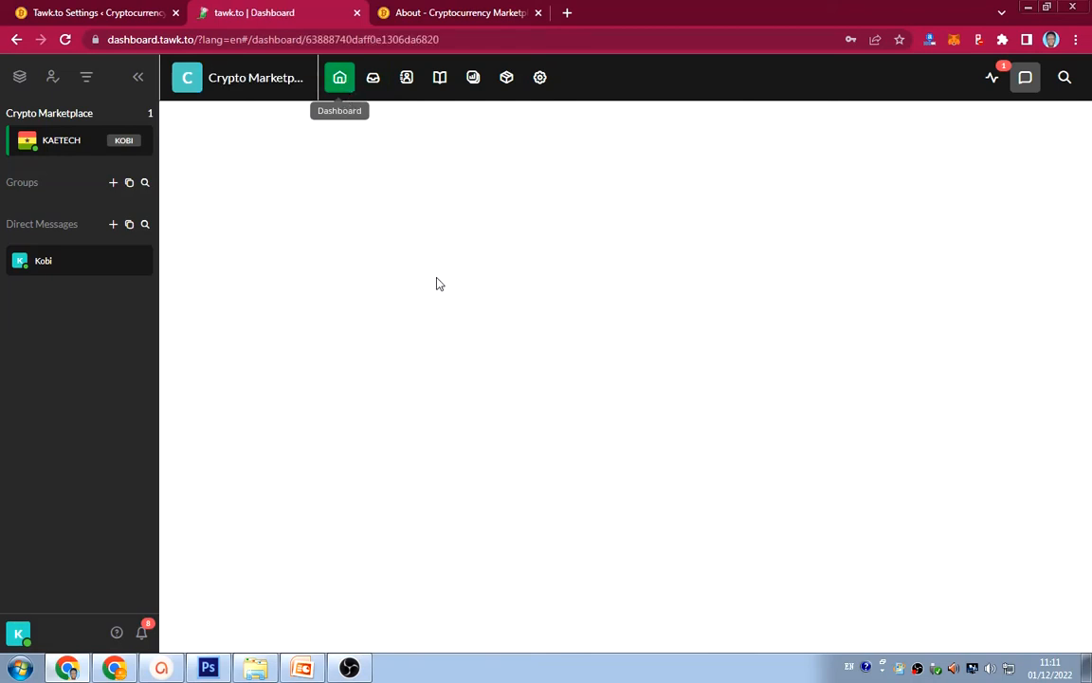
{"action": "left_click", "coordinate": [541, 80]}
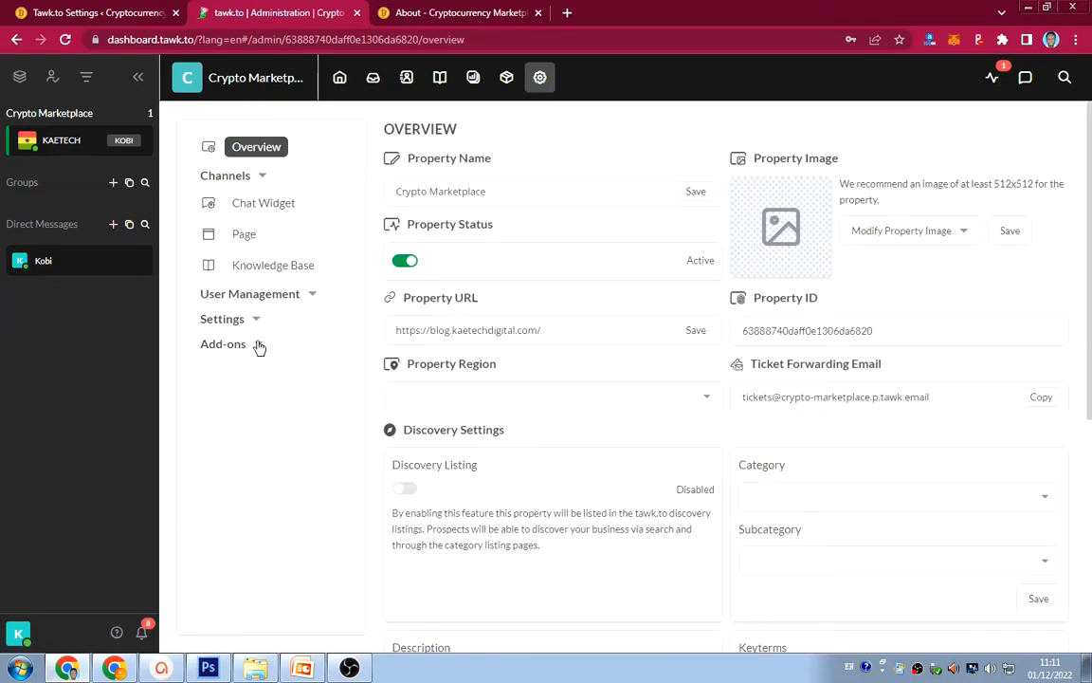
{"action": "left_click", "coordinate": [259, 347]}
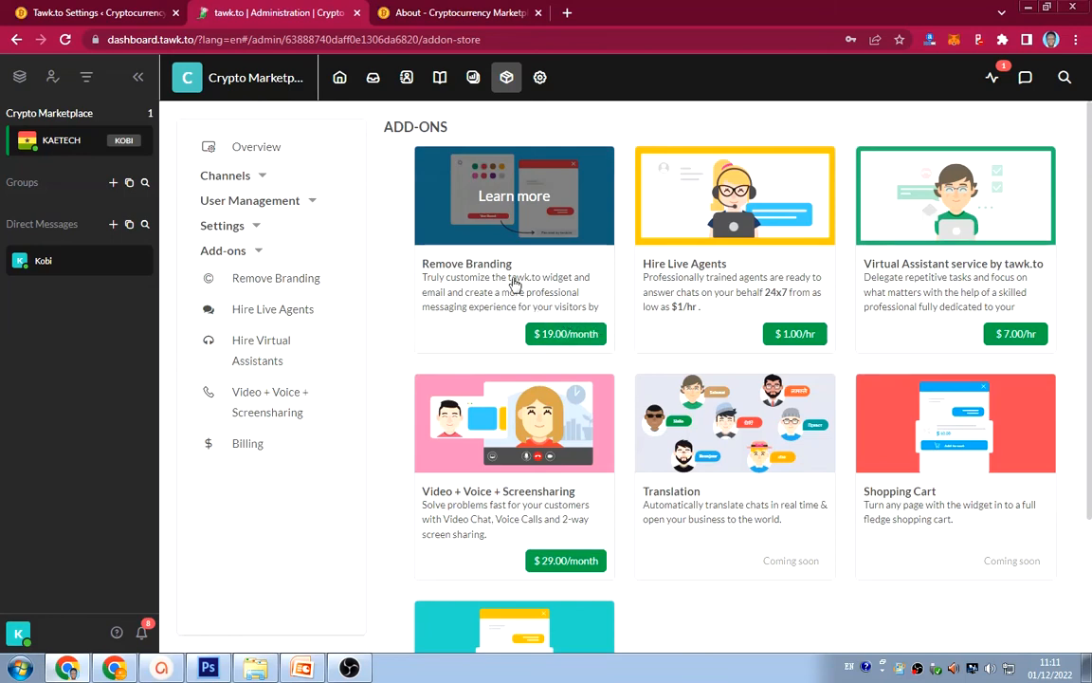
{"action": "left_click", "coordinate": [463, 13]}
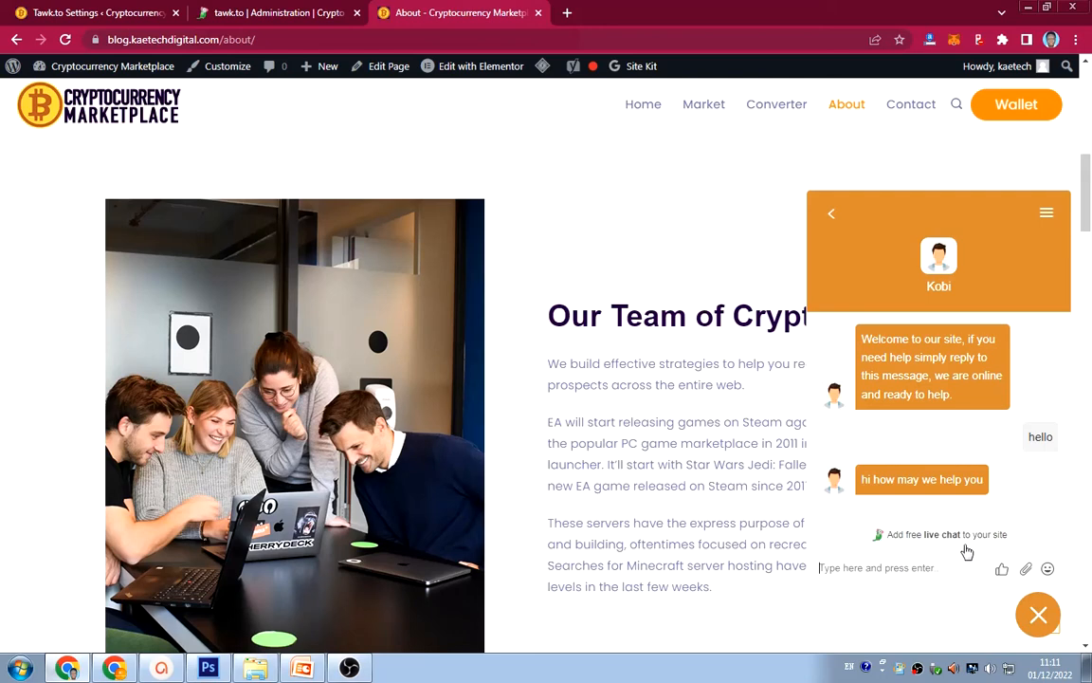
{"action": "left_click", "coordinate": [282, 13]}
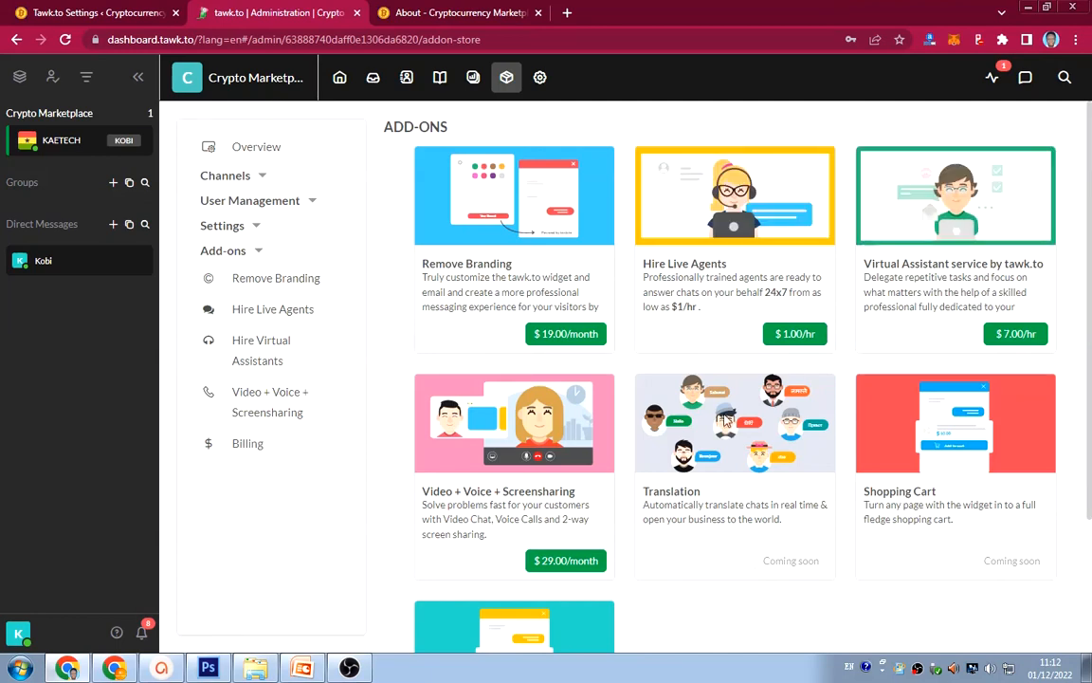
{"action": "scroll", "coordinate": [692, 455], "scroll_direction": "down", "scroll_amount": 3}
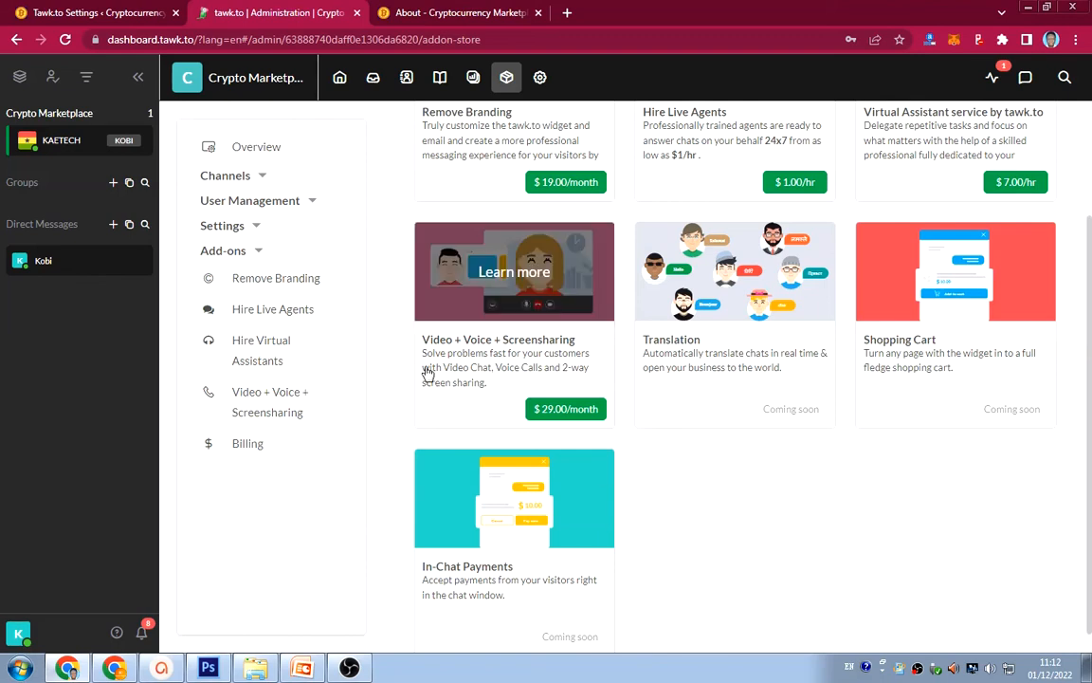
{"action": "scroll", "coordinate": [426, 375], "scroll_direction": "up", "scroll_amount": 1}
Review the property's Mail Notifications and Agent Alerts settings, and open the Chat Widget channel settings
{"action": "left_click", "coordinate": [260, 230]}
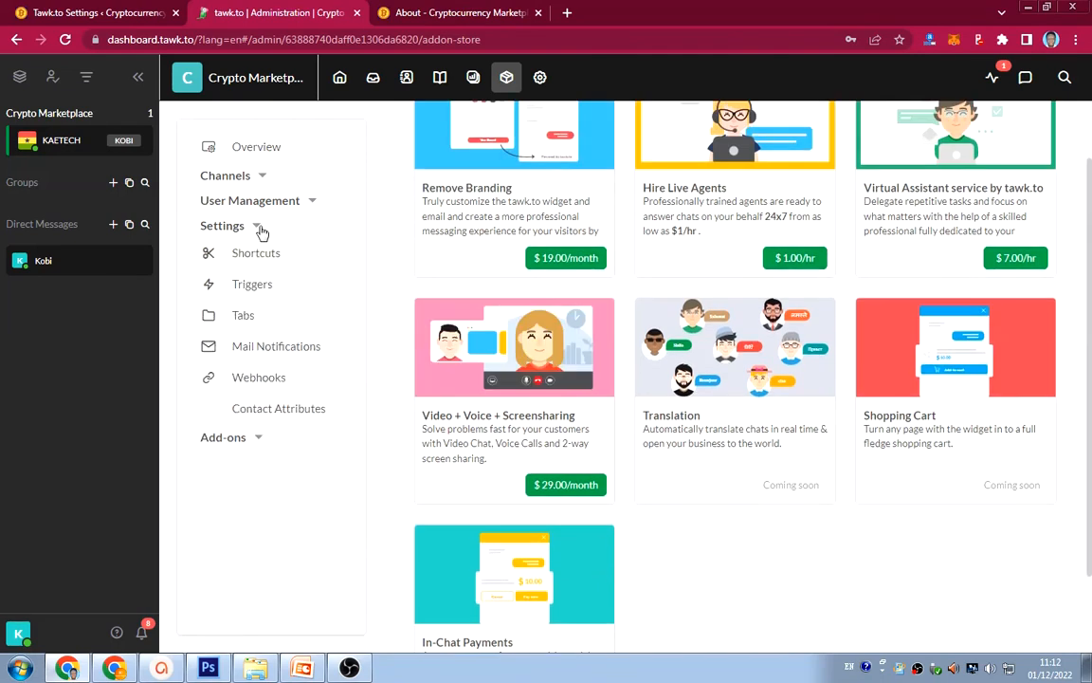
{"action": "left_click", "coordinate": [260, 353]}
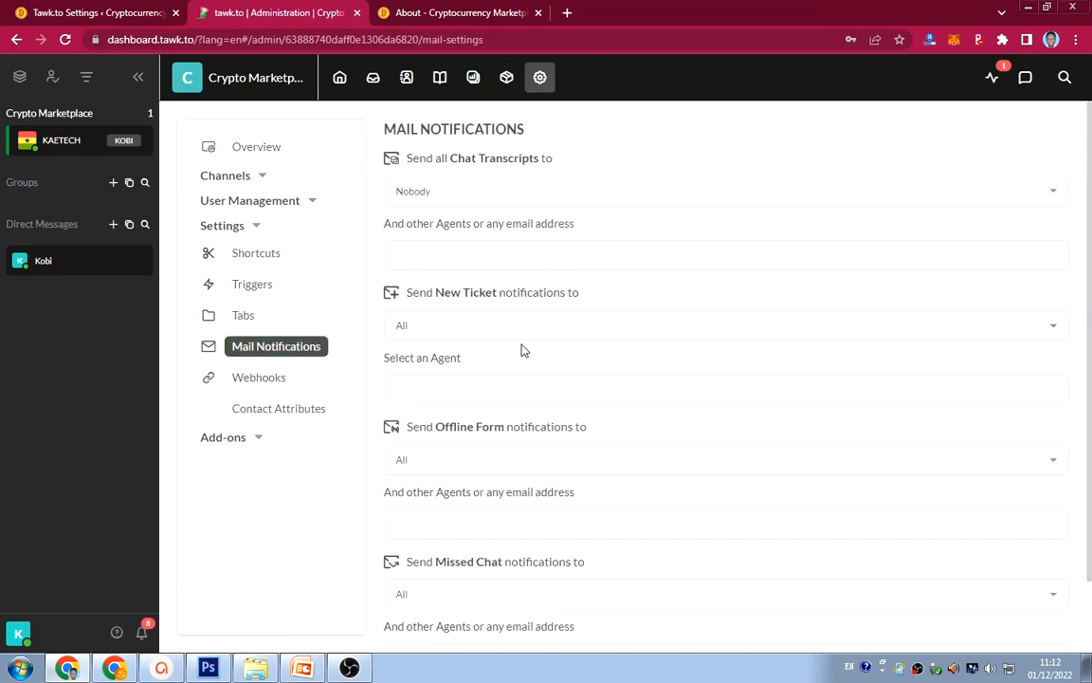
{"action": "scroll", "coordinate": [521, 351], "scroll_direction": "down", "scroll_amount": 2}
{"action": "scroll", "coordinate": [527, 352], "scroll_direction": "up", "scroll_amount": 2}
{"action": "left_click", "coordinate": [302, 201]}
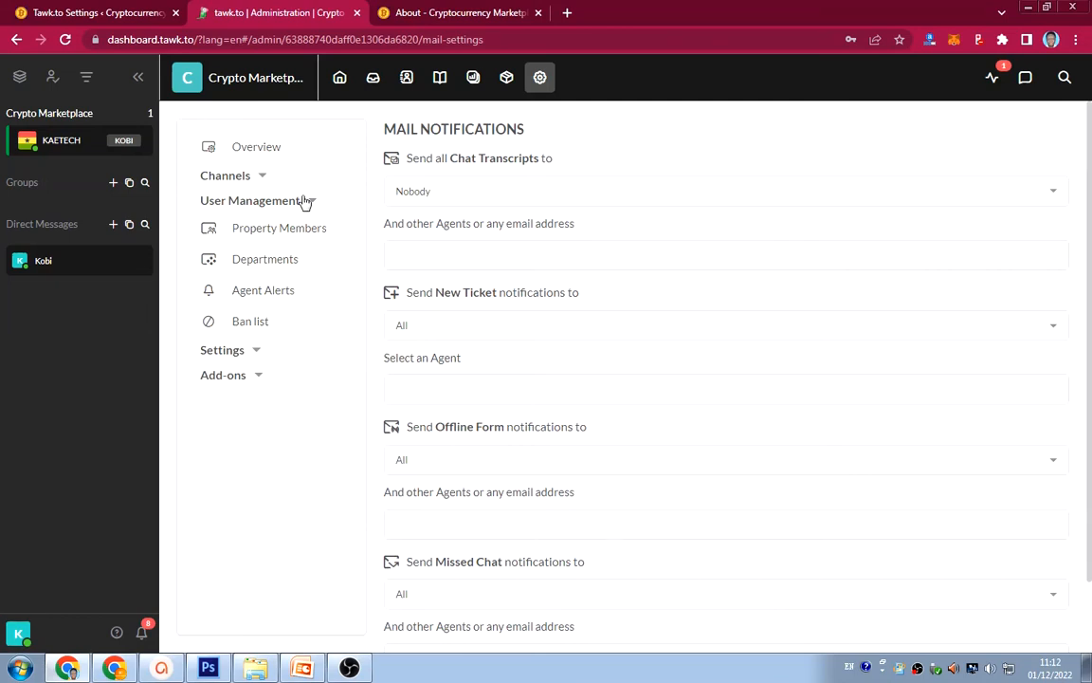
{"action": "left_click", "coordinate": [252, 291]}
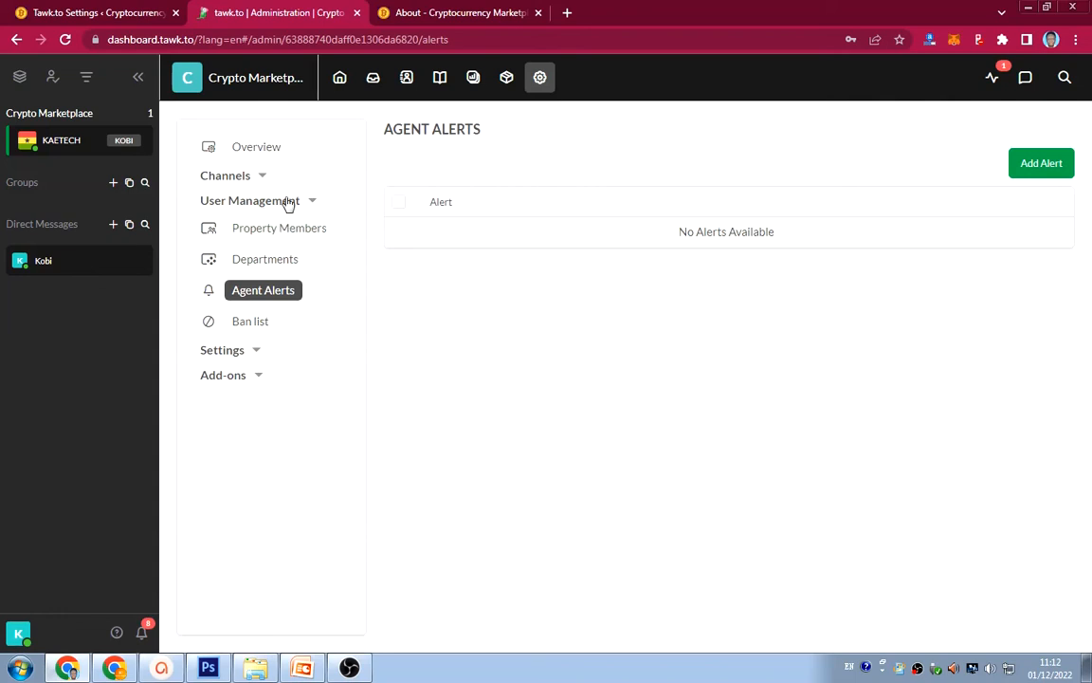
{"action": "left_click", "coordinate": [262, 181]}
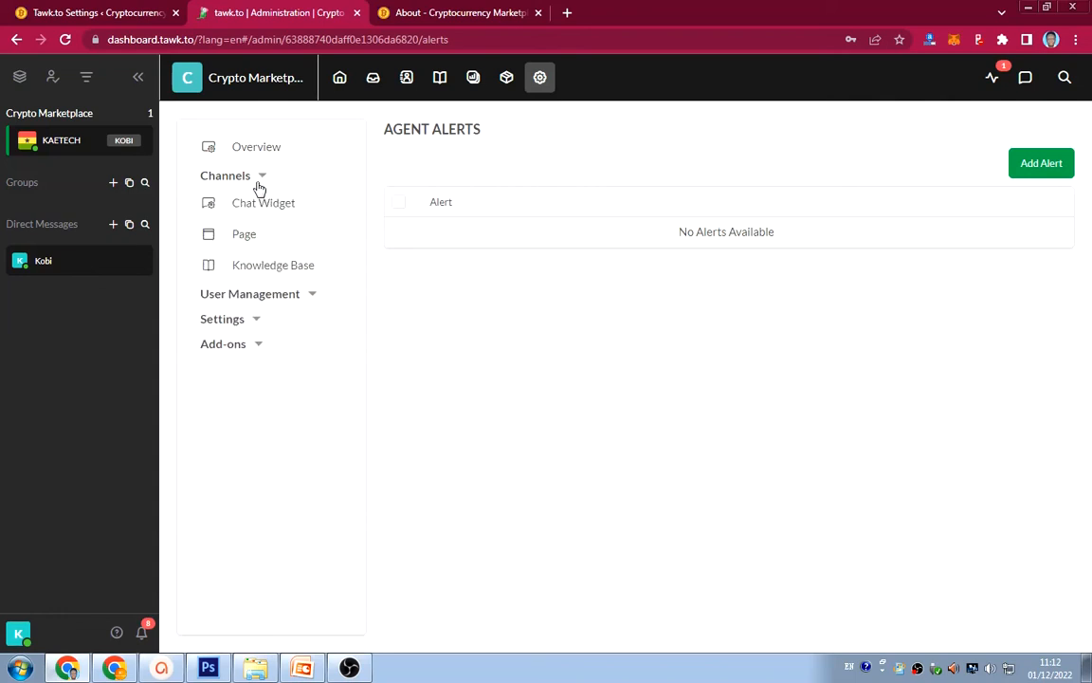
{"action": "left_click", "coordinate": [263, 203]}
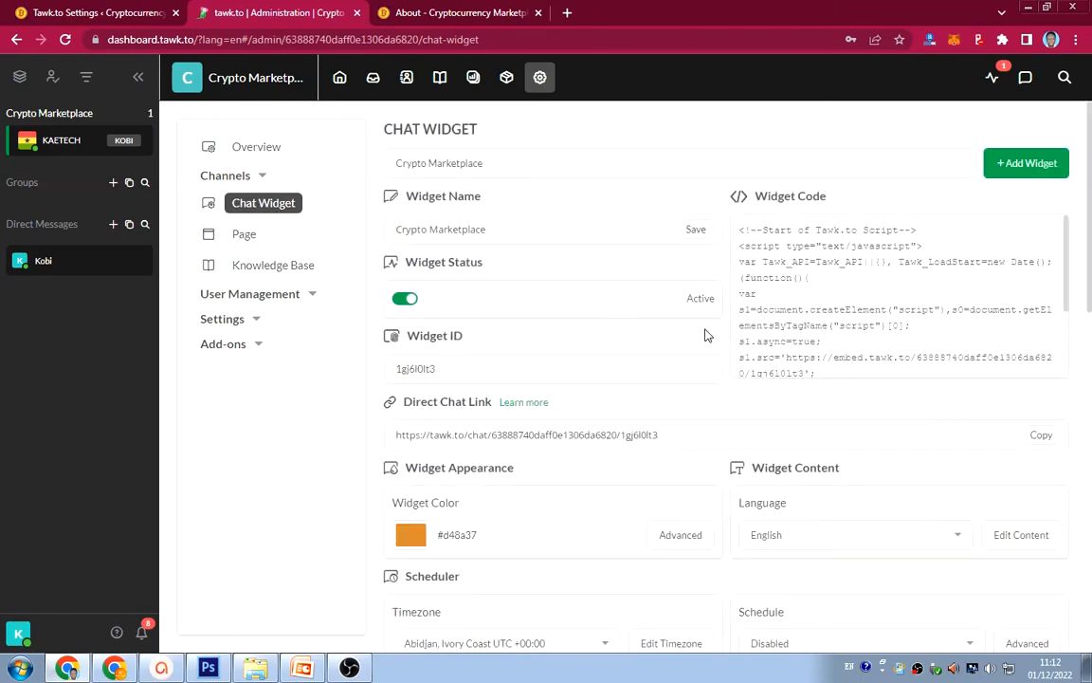
Look through the Chat Widget channel settings, including appearance, scheduler and consent form, and return to the property's dashboard overview
{"action": "scroll", "coordinate": [691, 368], "scroll_direction": "down", "scroll_amount": 3}
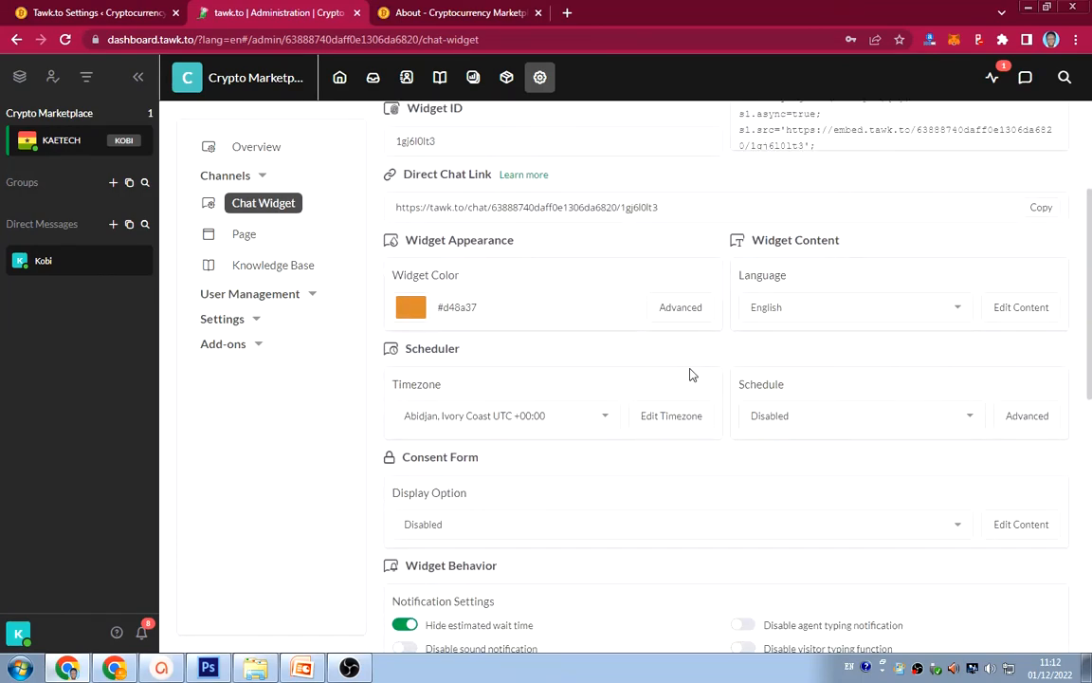
{"action": "scroll", "coordinate": [691, 378], "scroll_direction": "up", "scroll_amount": 3}
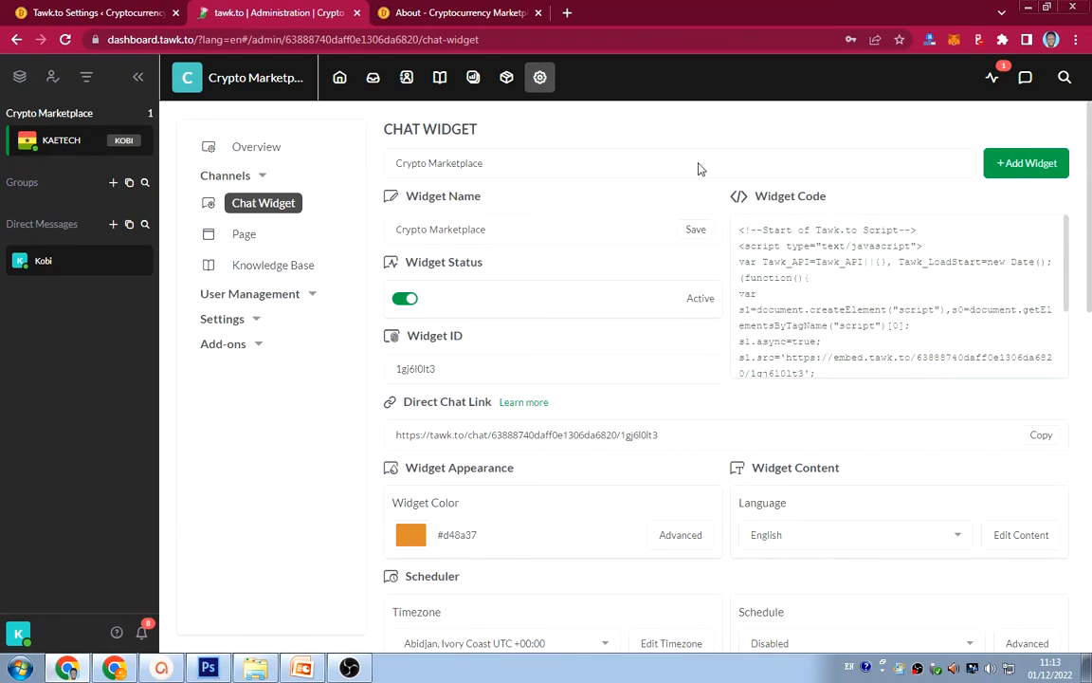
{"action": "left_click", "coordinate": [340, 77]}
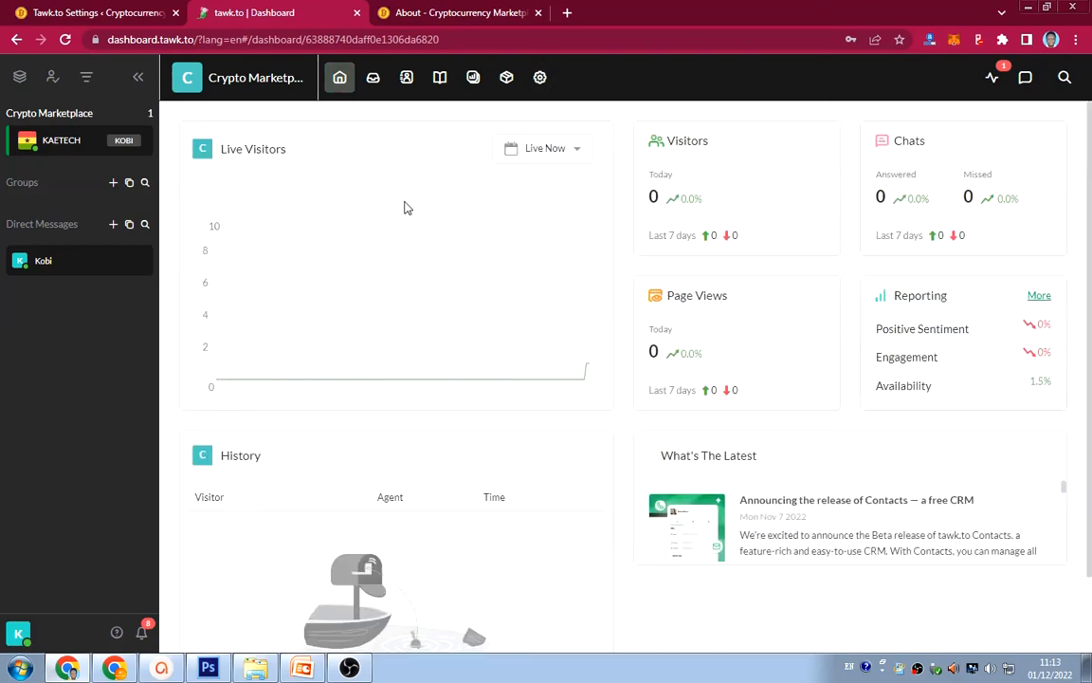
Return to the live About page, go back from the conversation to the chat widget's home view, and minimize the widget
{"action": "left_click", "coordinate": [439, 9]}
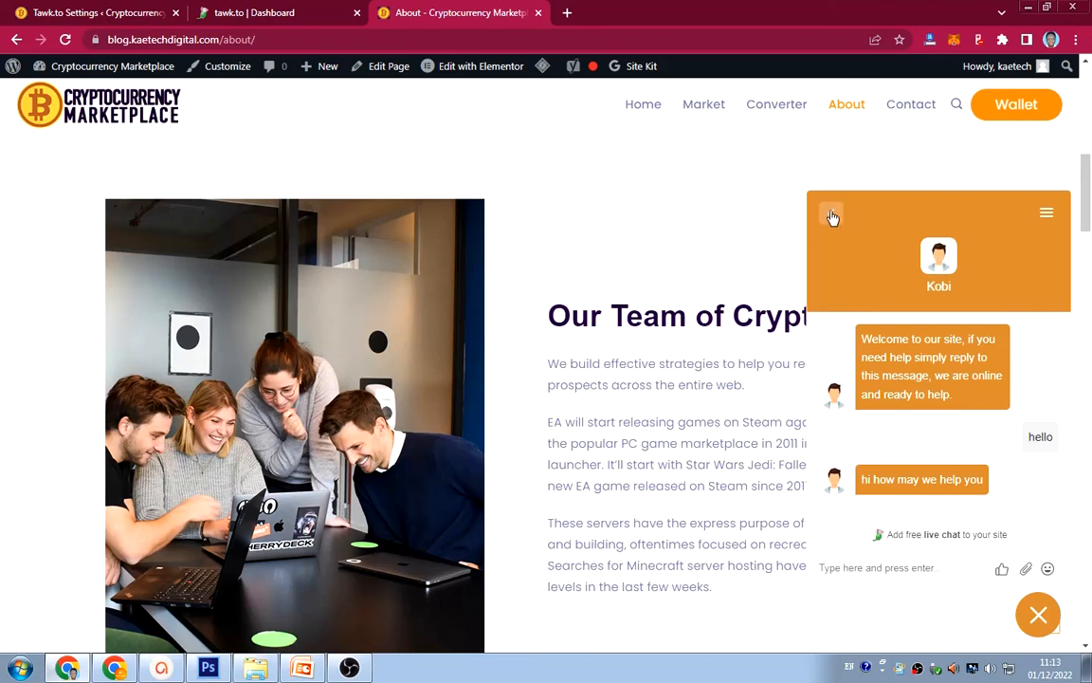
{"action": "left_click", "coordinate": [832, 215]}
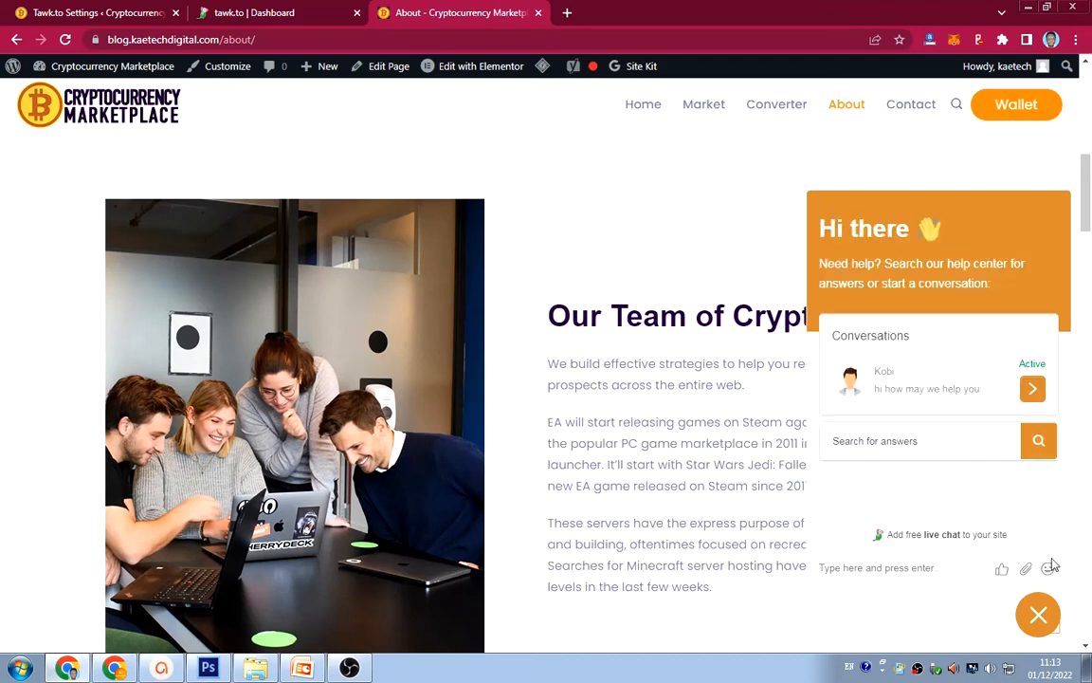
{"action": "left_click", "coordinate": [1041, 618]}
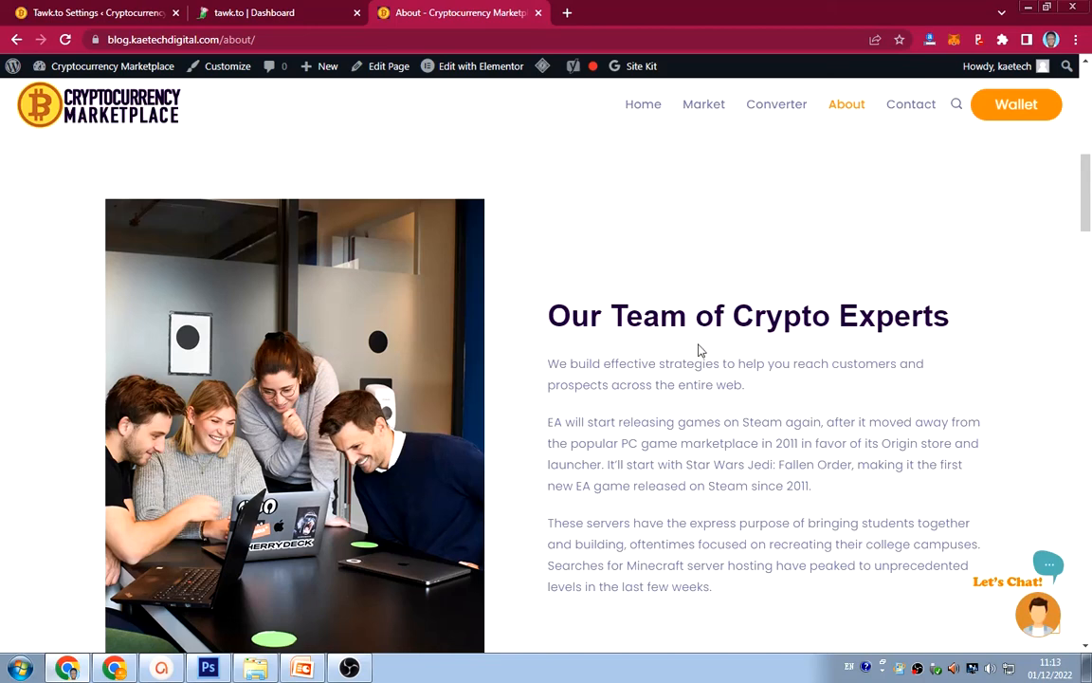